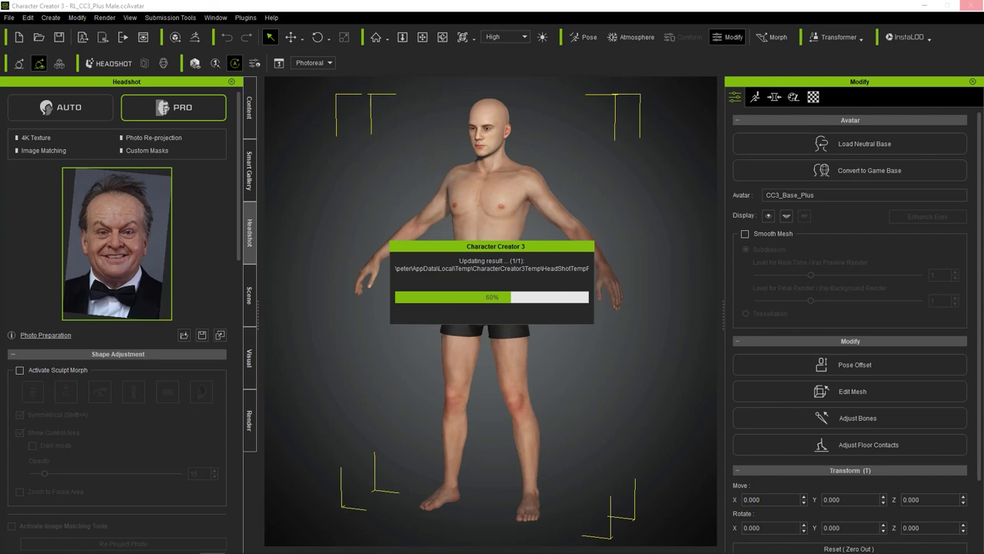
Open the facial muscle editor for the avatar's head and part the smiling lips with the lower and upper lip muscles.
{"action": "right_click_drag", "start_coordinate": [418, 117], "coordinate": [527, 149]}
{"action": "scroll", "coordinate": [464, 192], "scroll_direction": "up", "scroll_amount": 5}
{"action": "middle_click_drag", "start_coordinate": [447, 198], "coordinate": [431, 266]}
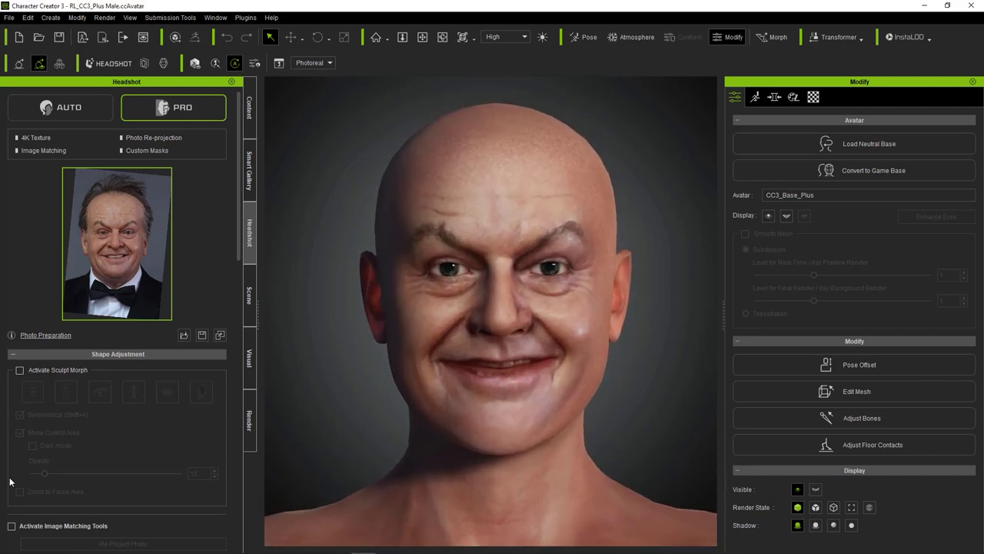
{"action": "left_click", "coordinate": [52, 17]}
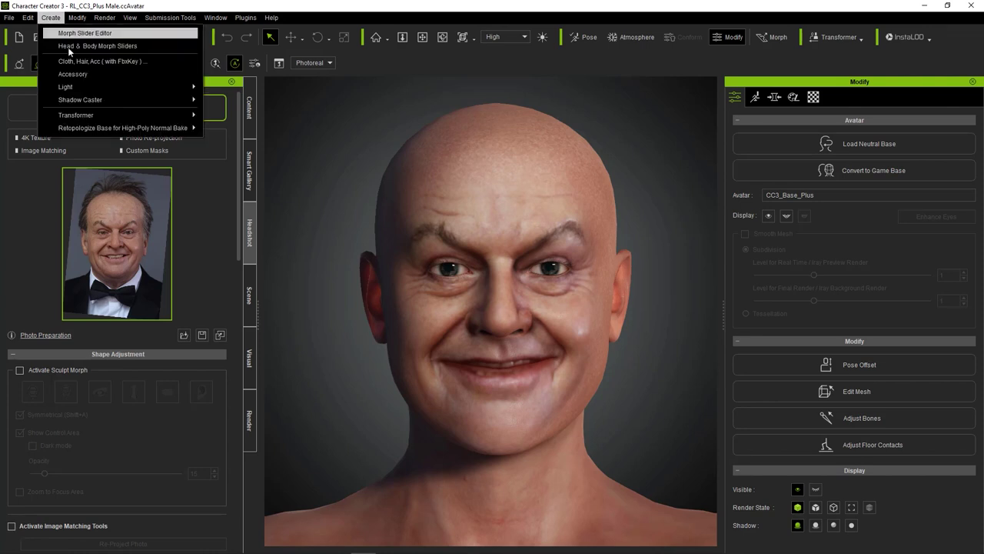
{"action": "left_click", "coordinate": [102, 408]}
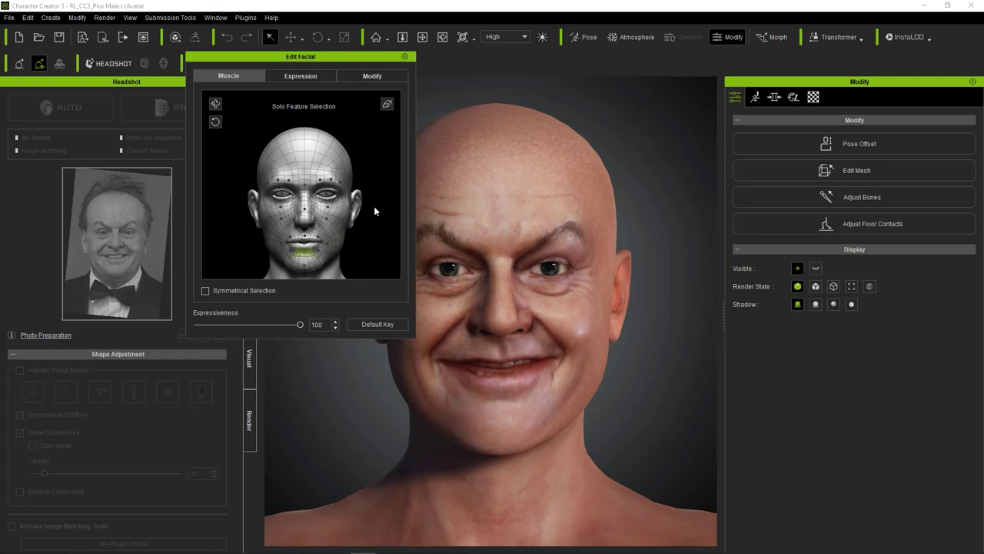
{"action": "left_click_drag", "start_coordinate": [373, 227], "coordinate": [374, 257]}
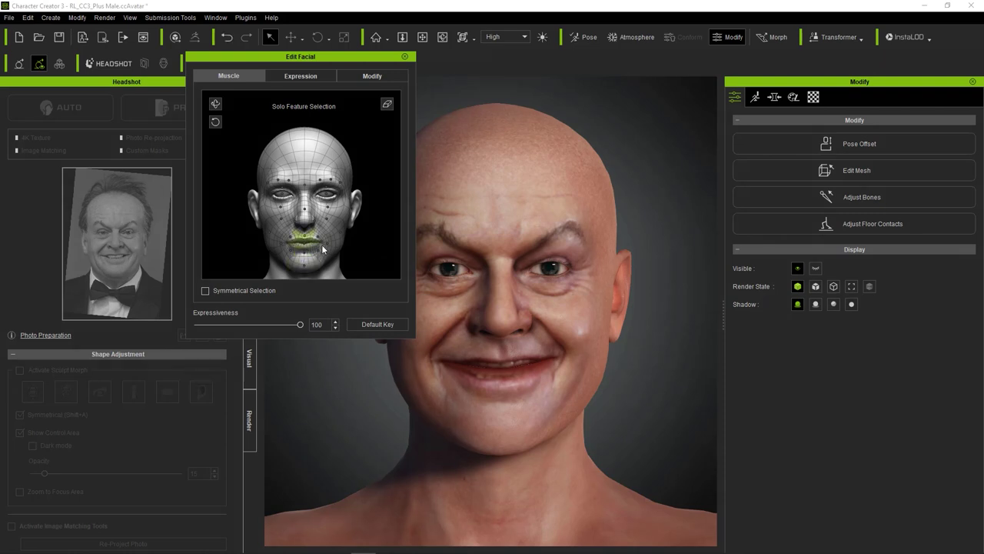
{"action": "left_click_drag", "start_coordinate": [364, 256], "coordinate": [348, 66]}
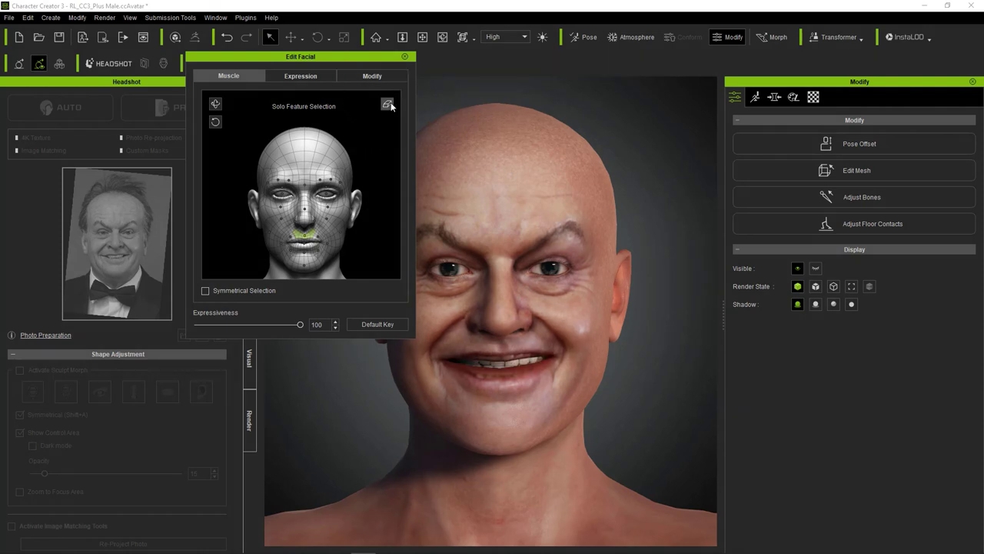
Refine the lower lip and mouth corner muscles of the smile and close the facial editor.
{"action": "left_click", "coordinate": [304, 253]}
{"action": "left_click_drag", "start_coordinate": [387, 216], "coordinate": [384, 243]}
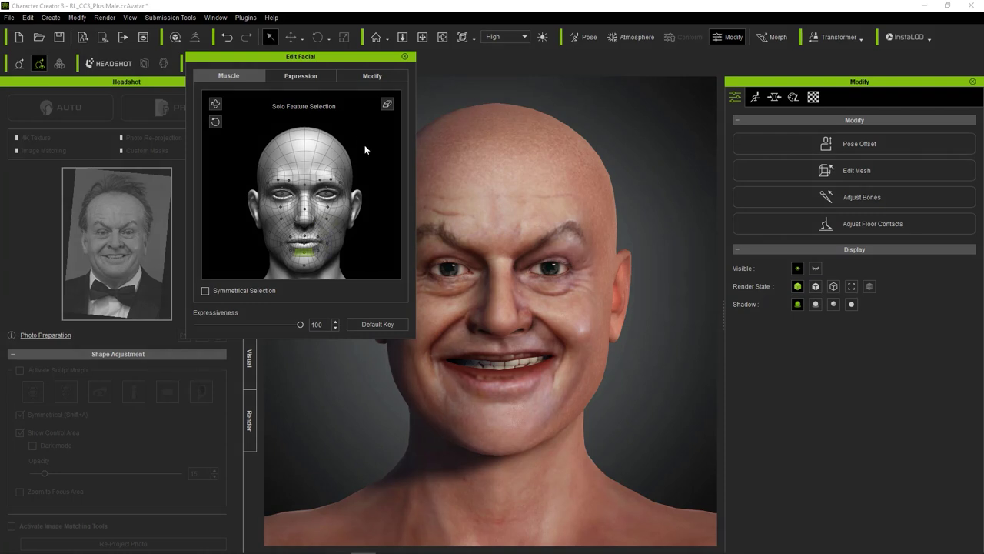
{"action": "left_click", "coordinate": [387, 106]}
{"action": "left_click_drag", "start_coordinate": [370, 229], "coordinate": [365, 261]}
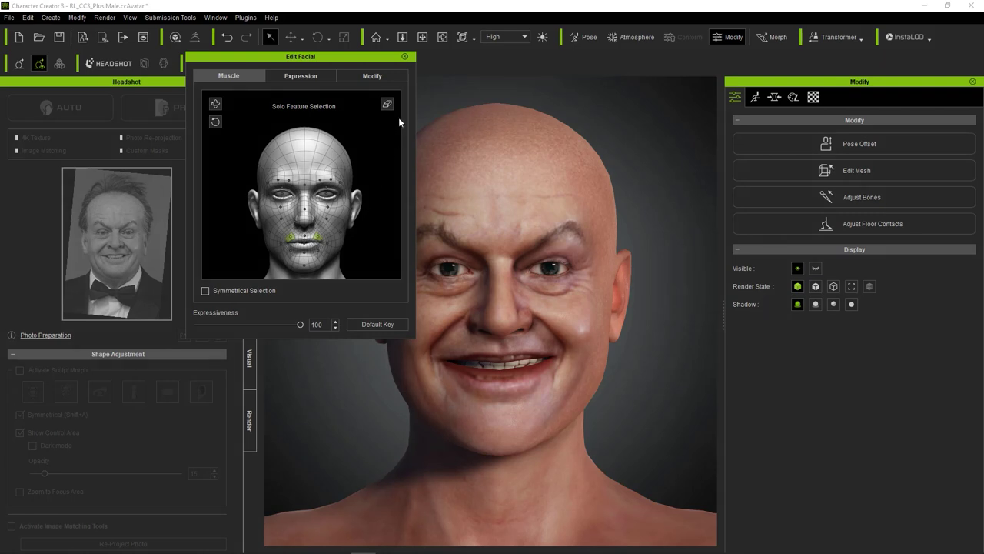
{"action": "left_click", "coordinate": [404, 56]}
Activate the image matching tools and re-project the reference photo onto the head.
{"action": "left_click", "coordinate": [12, 526]}
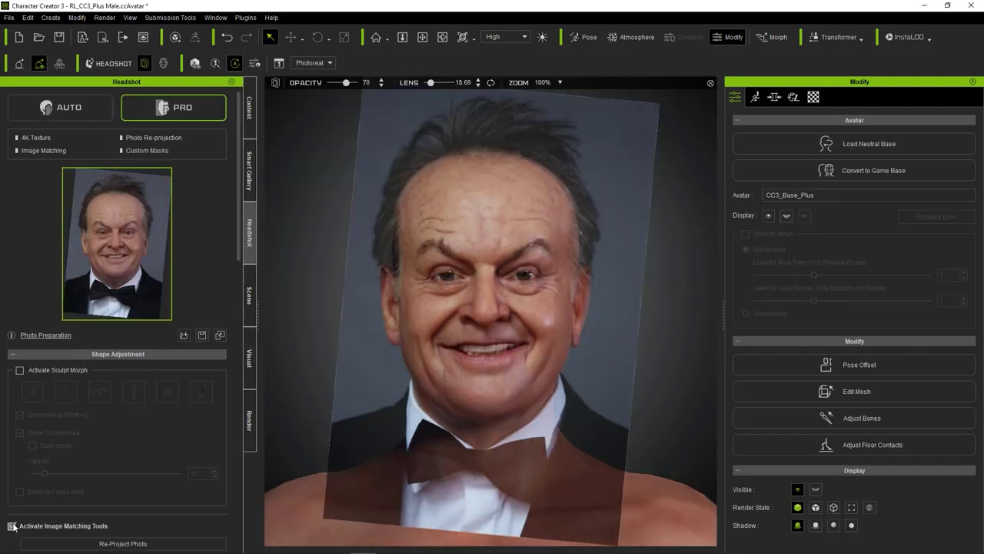
{"action": "left_click", "coordinate": [121, 543]}
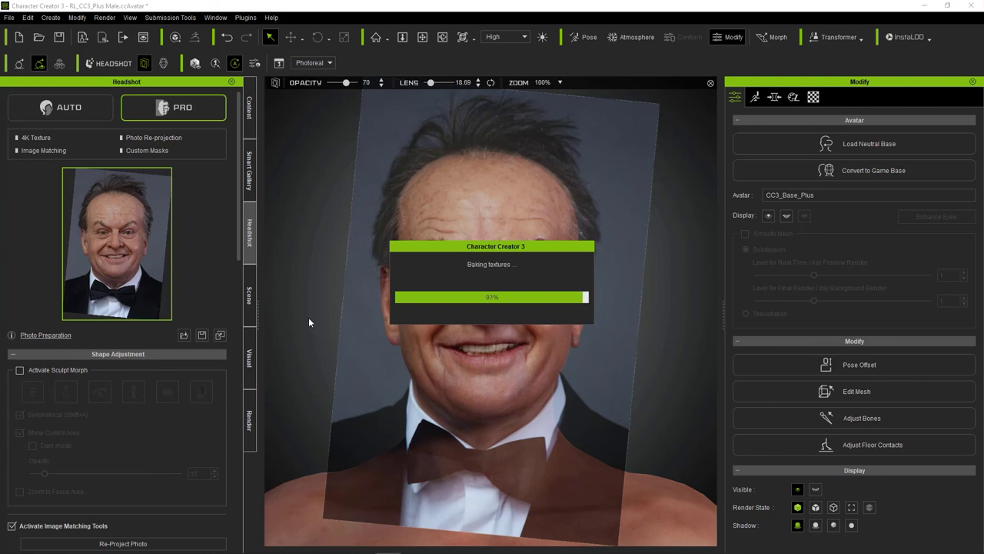
{"action": "scroll", "coordinate": [390, 358], "scroll_direction": "up", "scroll_amount": 4}
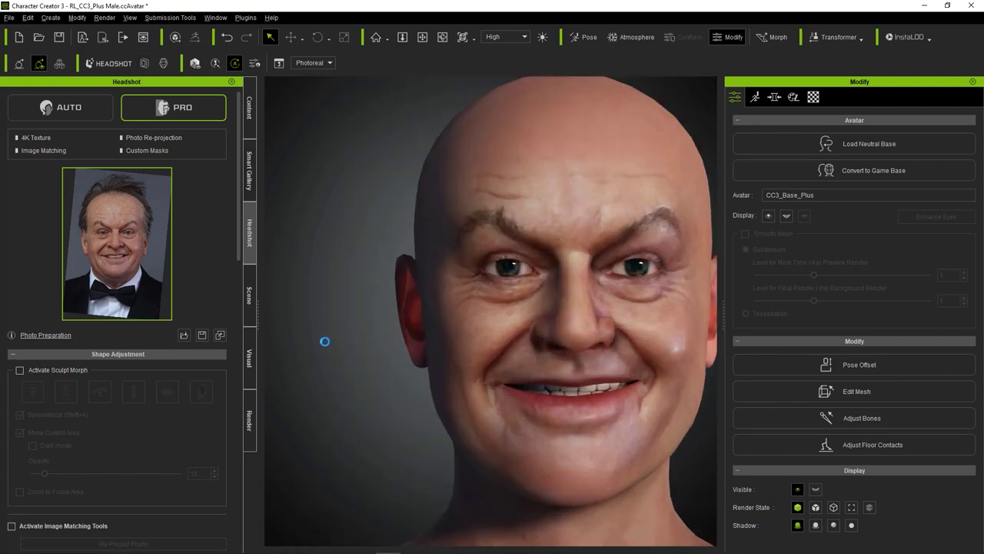
{"action": "scroll", "coordinate": [334, 351], "scroll_direction": "down", "scroll_amount": 4}
{"action": "scroll", "coordinate": [317, 346], "scroll_direction": "up", "scroll_amount": 2}
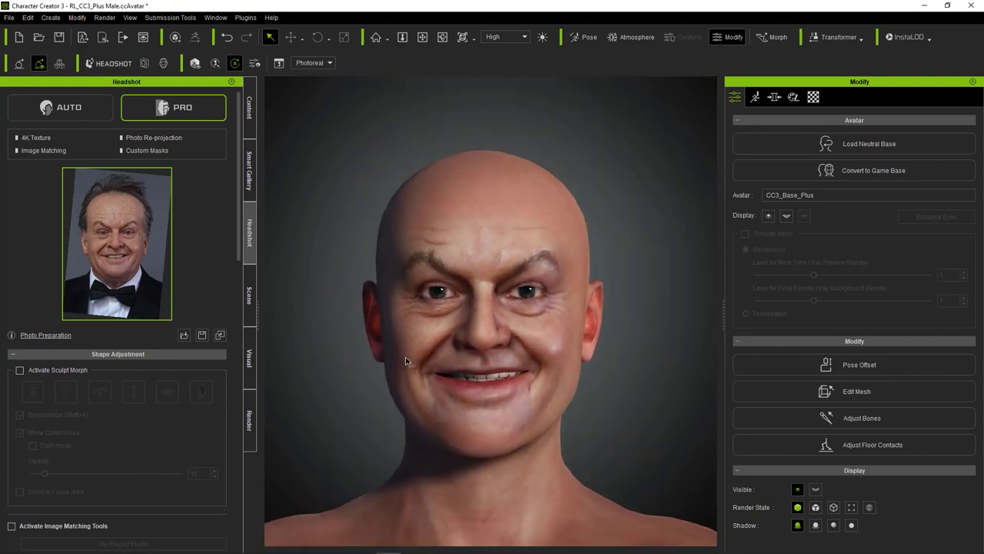
Activate Sculpt Morph and reshape the face to Chin Height 86, Jaw Outer Height -30, Jaw Outer Width 2, Head Width -50 and Ear Height -36.
{"action": "left_click", "coordinate": [20, 370]}
{"action": "mouse_move", "coordinate": [485, 452]}
{"action": "left_mouse_down"}
{"action": "mouse_move", "coordinate": [487, 390]}
{"action": "mouse_move", "coordinate": [488, 457]}
{"action": "left_mouse_up"}
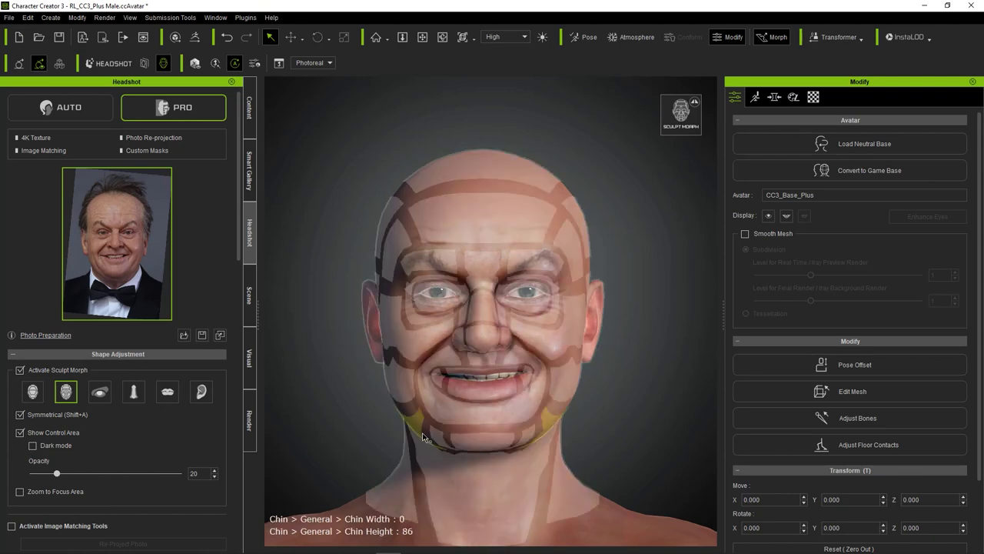
{"action": "left_click_drag", "start_coordinate": [422, 437], "coordinate": [460, 283]}
{"action": "left_click_drag", "start_coordinate": [544, 421], "coordinate": [524, 389]}
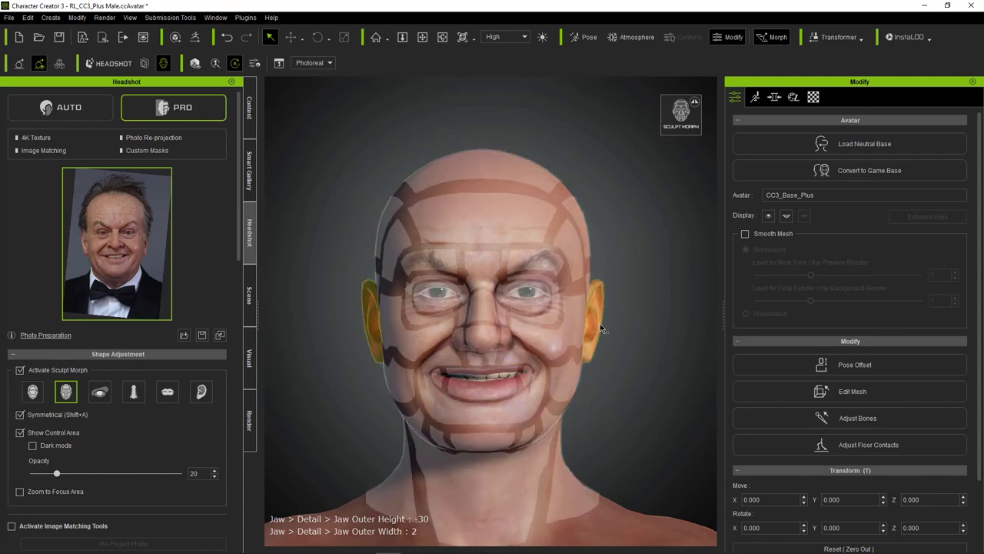
{"action": "left_click_drag", "start_coordinate": [590, 290], "coordinate": [559, 332]}
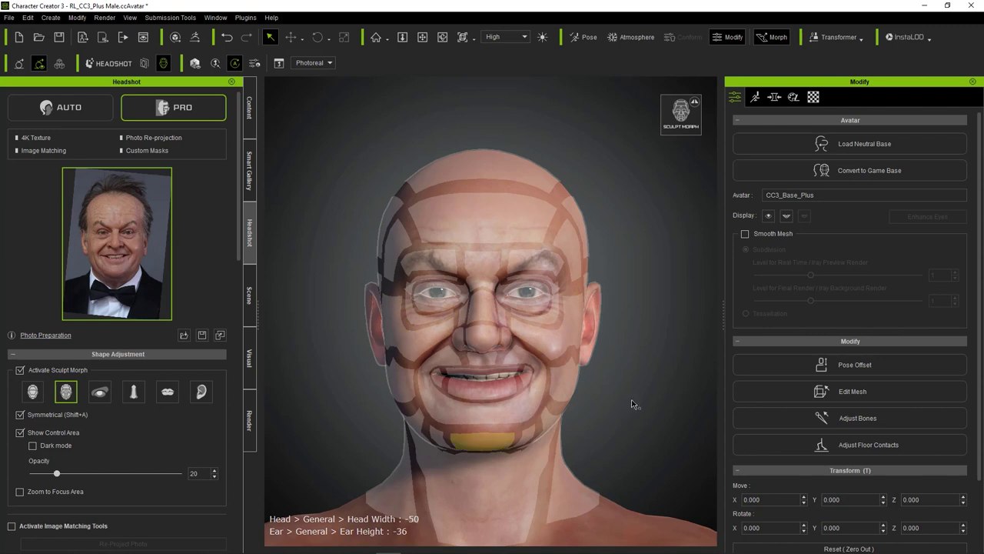
Filter the morph sliders by "double" across the whole Actor category.
{"action": "left_click", "coordinate": [779, 100]}
{"action": "left_click", "coordinate": [794, 98]}
{"action": "left_click", "coordinate": [776, 98]}
{"action": "left_click", "coordinate": [875, 129]}
{"action": "type", "text": "double"}
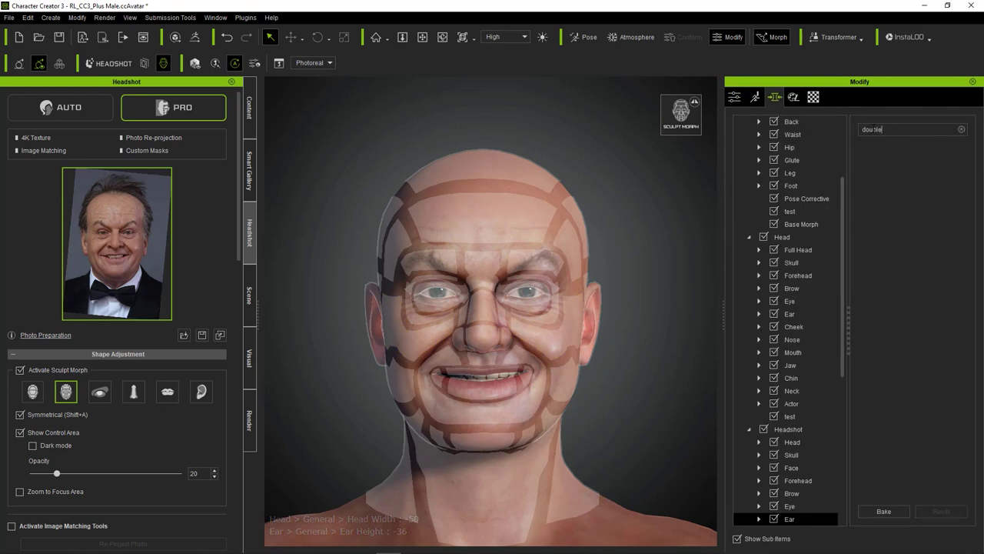
{"action": "scroll", "coordinate": [800, 199], "scroll_direction": "up", "scroll_amount": 3}
{"action": "left_click", "coordinate": [769, 148]}
Try out the two double-chin morphs, leaving Chin Double at 0 and Neck Double Chin at 100.
{"action": "left_click_drag", "start_coordinate": [894, 169], "coordinate": [916, 170]}
{"action": "left_click", "coordinate": [904, 214]}
{"action": "left_click_drag", "start_coordinate": [905, 215], "coordinate": [898, 216]}
{"action": "left_click_drag", "start_coordinate": [916, 170], "coordinate": [936, 170]}
{"action": "left_click_drag", "start_coordinate": [875, 218], "coordinate": [875, 217]}
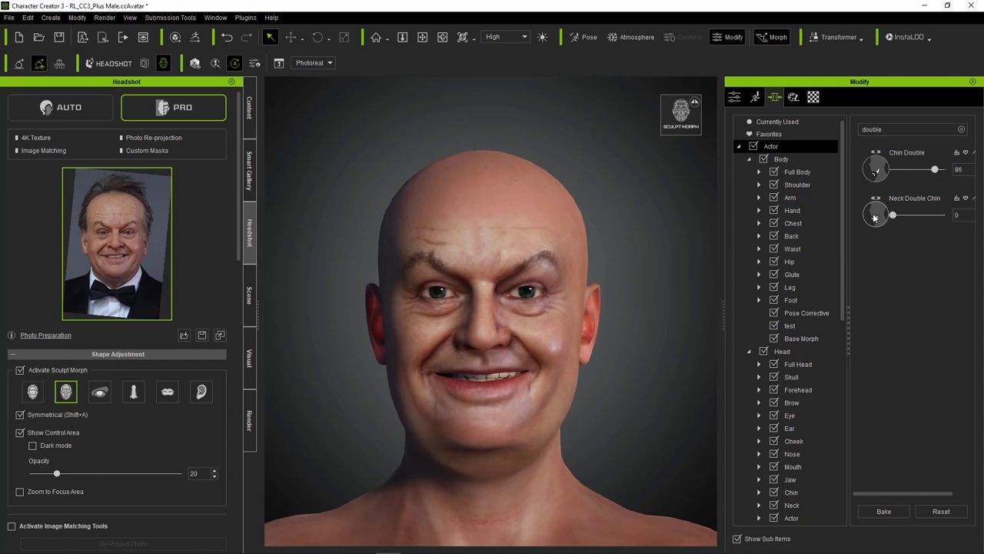
{"action": "left_click_drag", "start_coordinate": [935, 170], "coordinate": [916, 170]}
{"action": "left_click_drag", "start_coordinate": [894, 214], "coordinate": [943, 211]}
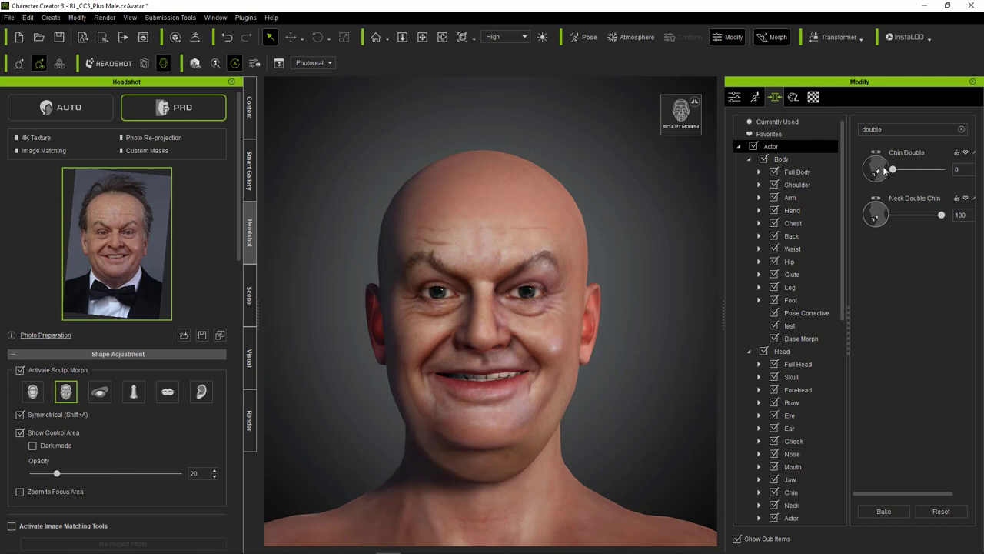
Sculpt the chin downward to a Chin Height of 100.
{"action": "left_click", "coordinate": [481, 441]}
{"action": "left_click_drag", "start_coordinate": [482, 441], "coordinate": [491, 471]}
{"action": "mouse_move", "coordinate": [615, 380]}
{"action": "right_mouse_down"}
{"action": "mouse_move", "coordinate": [387, 394]}
{"action": "mouse_move", "coordinate": [623, 425]}
{"action": "mouse_move", "coordinate": [610, 375]}
{"action": "right_mouse_up"}
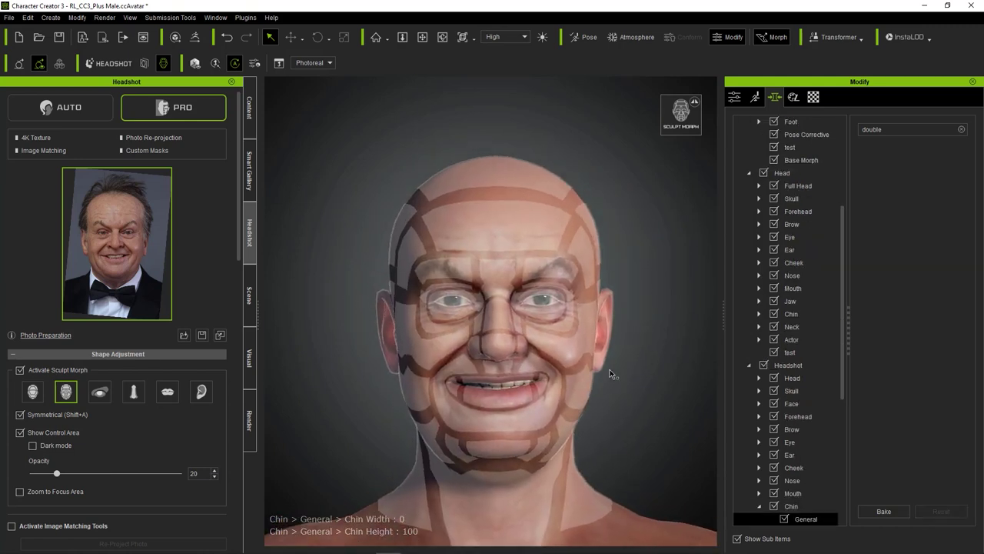
Overlay the photo at 32 opacity, shape the skull to Skull Peak -61 and Skull Width -1, and set the control area opacity to 18.
{"action": "left_click_drag", "start_coordinate": [406, 221], "coordinate": [412, 174]}
{"action": "left_click", "coordinate": [12, 526]}
{"action": "left_click_drag", "start_coordinate": [344, 83], "coordinate": [337, 83]}
{"action": "left_click_drag", "start_coordinate": [427, 181], "coordinate": [408, 176]}
{"action": "left_click_drag", "start_coordinate": [57, 473], "coordinate": [52, 473]}
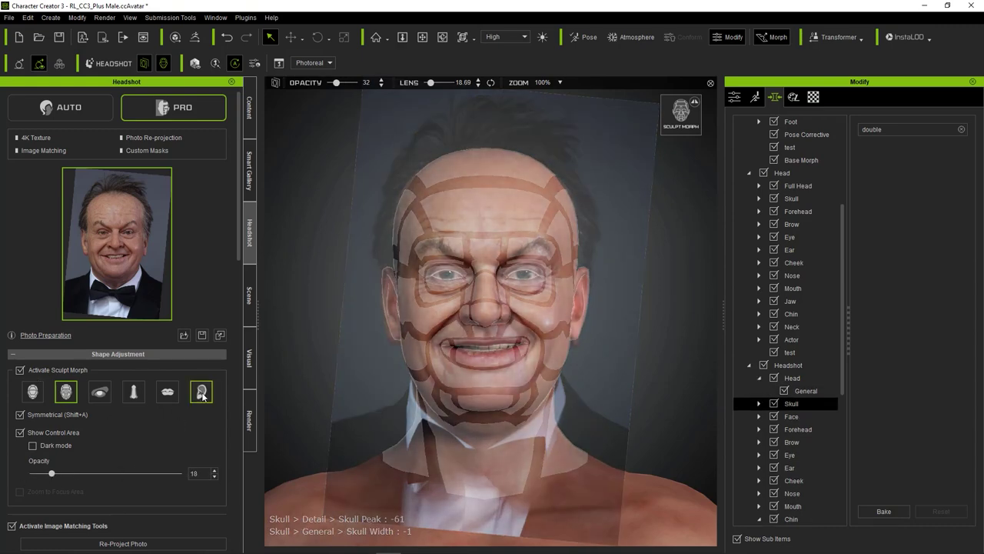
Sculpt the earlobes to Earlobe Angle Front 95 and Scale Height -100, and the mouth to Lip Scale -100.
{"action": "left_click", "coordinate": [201, 392]}
{"action": "mouse_move", "coordinate": [400, 342]}
{"action": "left_mouse_down"}
{"action": "mouse_move", "coordinate": [370, 422]}
{"action": "mouse_move", "coordinate": [384, 455]}
{"action": "mouse_move", "coordinate": [361, 324]}
{"action": "left_mouse_up"}
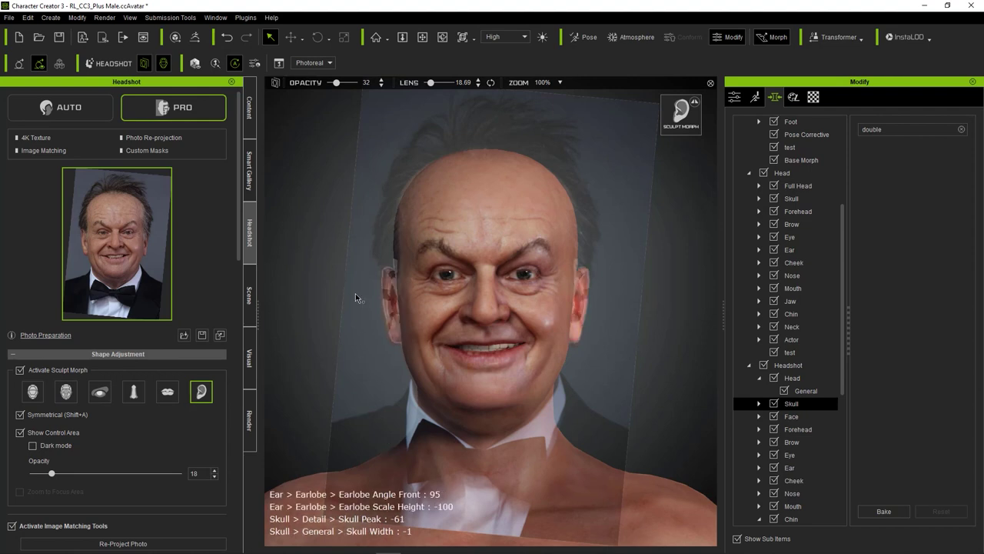
{"action": "left_click", "coordinate": [66, 391]}
{"action": "mouse_move", "coordinate": [488, 364]}
{"action": "left_mouse_down"}
{"action": "mouse_move", "coordinate": [489, 318]}
{"action": "mouse_move", "coordinate": [492, 383]}
{"action": "left_mouse_up"}
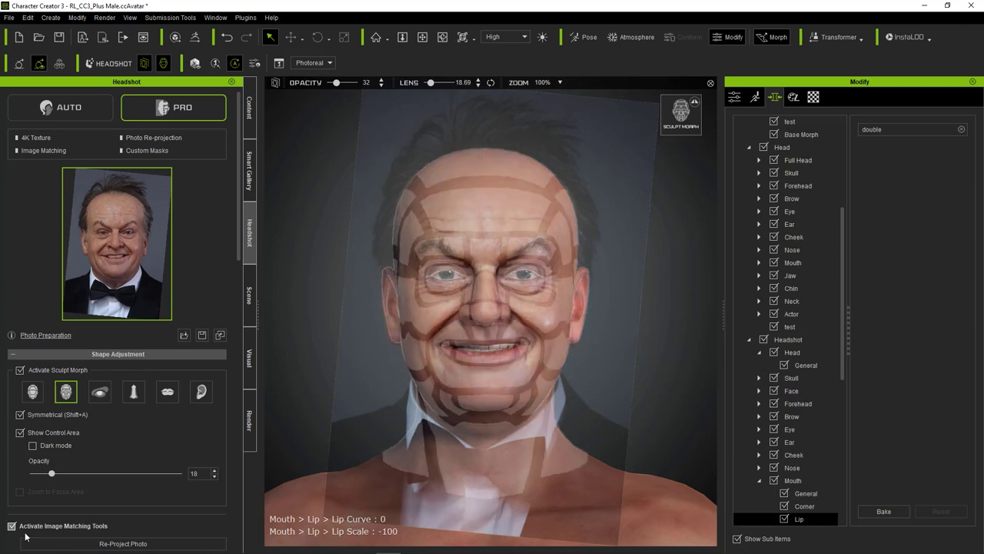
Re-project the photo onto the reshaped head and deactivate Sculpt Morph.
{"action": "left_click", "coordinate": [67, 544]}
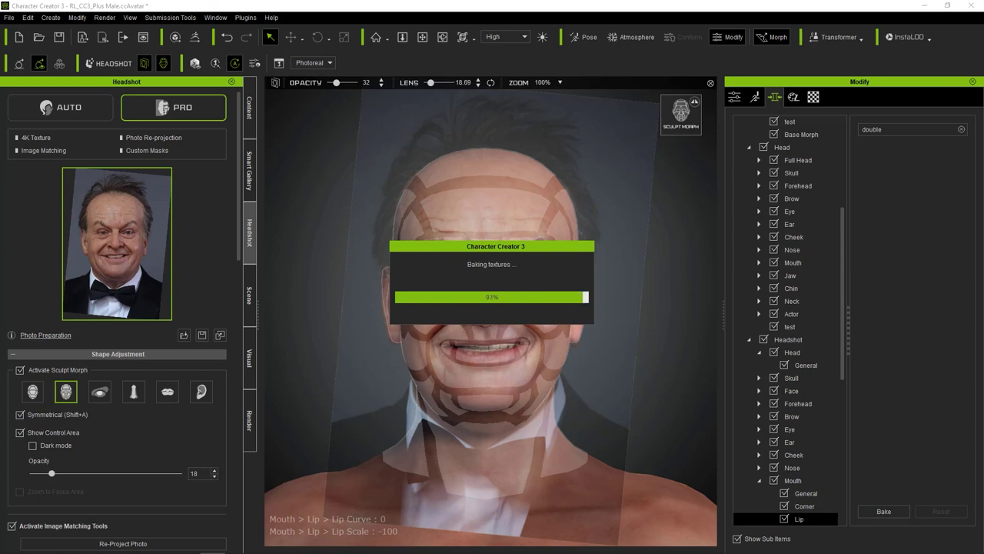
{"action": "left_click", "coordinate": [20, 370]}
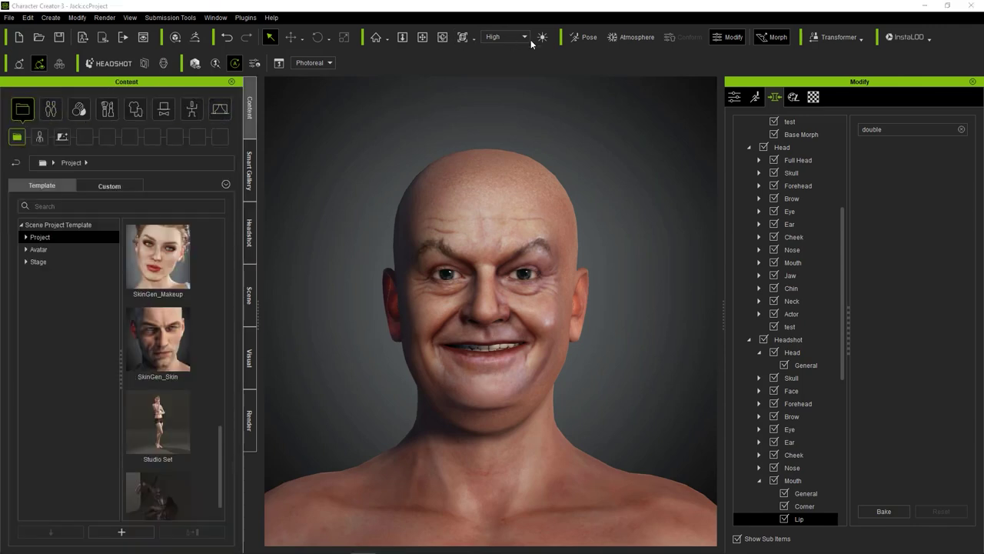
Return to the Headshot tools, reactivate Sculpt Morph and set the Chin Width to 15.
{"action": "left_click", "coordinate": [109, 63]}
{"action": "left_click", "coordinate": [21, 372]}
{"action": "mouse_move", "coordinate": [490, 404]}
{"action": "left_mouse_down"}
{"action": "mouse_move", "coordinate": [413, 404]}
{"action": "mouse_move", "coordinate": [460, 410]}
{"action": "mouse_move", "coordinate": [449, 403]}
{"action": "left_mouse_up"}
Refine the chin and jaw in profile and front view, with Jaw Outer Height -26, Jaw Outer Width 2 and Neck Double Chin 70.
{"action": "right_click_drag", "start_coordinate": [527, 370], "coordinate": [431, 399]}
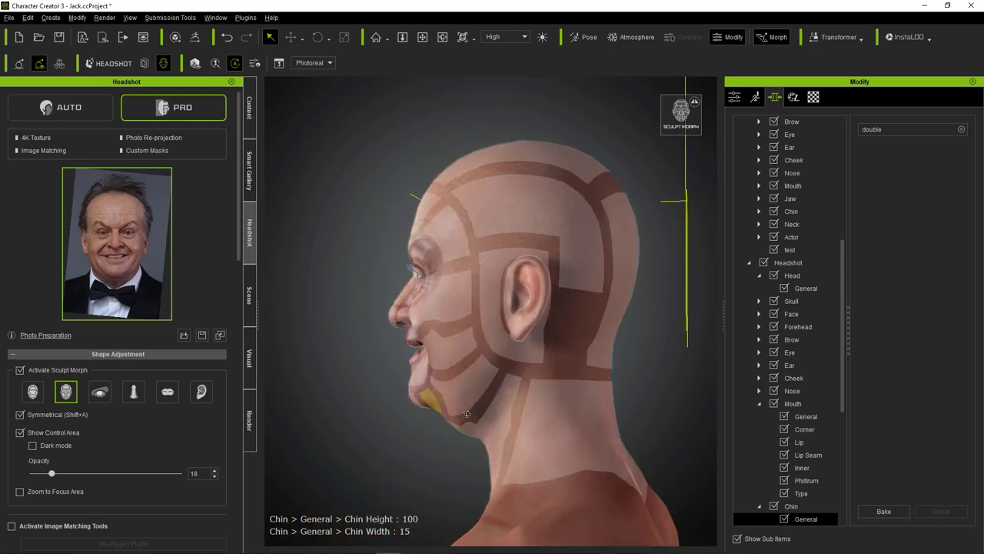
{"action": "scroll", "coordinate": [424, 400], "scroll_direction": "up", "scroll_amount": 3}
{"action": "left_click_drag", "start_coordinate": [423, 401], "coordinate": [516, 385]}
{"action": "mouse_move", "coordinate": [527, 385]}
{"action": "right_mouse_down"}
{"action": "mouse_move", "coordinate": [667, 380]}
{"action": "mouse_move", "coordinate": [531, 384]}
{"action": "right_mouse_up"}
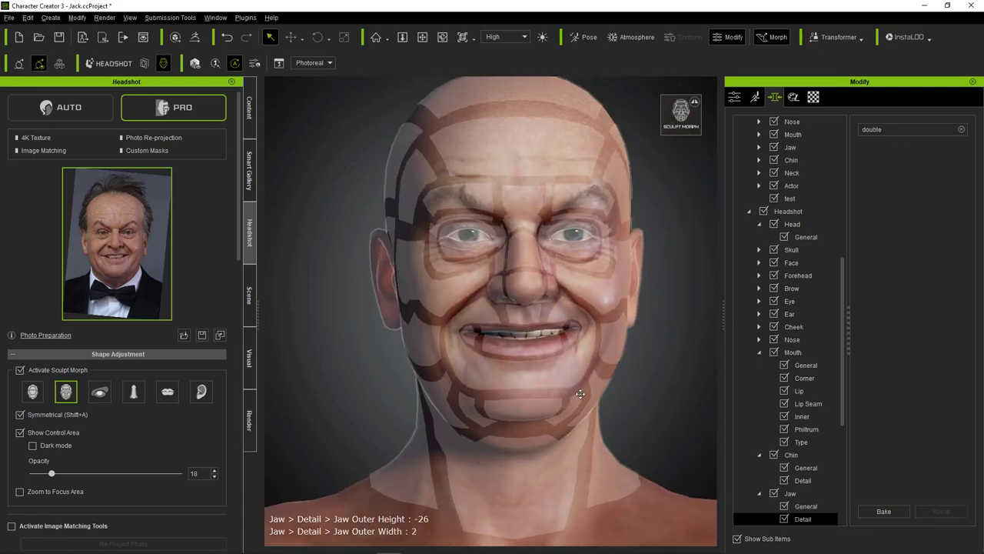
{"action": "mouse_move", "coordinate": [519, 460]}
{"action": "left_mouse_down"}
{"action": "mouse_move", "coordinate": [529, 460]}
{"action": "mouse_move", "coordinate": [540, 403]}
{"action": "mouse_move", "coordinate": [532, 415]}
{"action": "mouse_move", "coordinate": [477, 411]}
{"action": "left_mouse_up"}
{"action": "right_click_drag", "start_coordinate": [477, 411], "coordinate": [555, 395]}
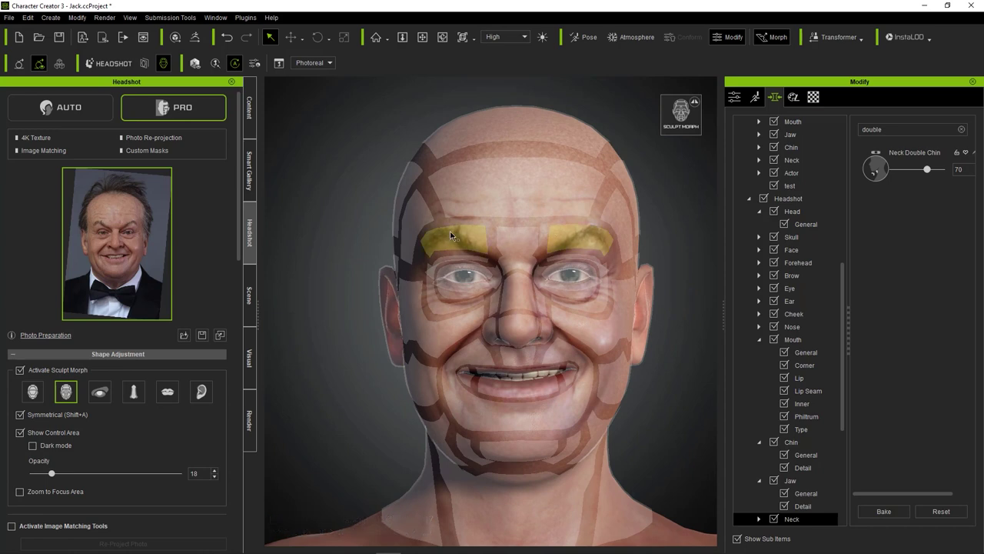
Sculpt the nostrils to Nostril Height -5 and Nostril Width 30, and lower the forehead to Forehead Height -13.
{"action": "left_click", "coordinate": [213, 552]}
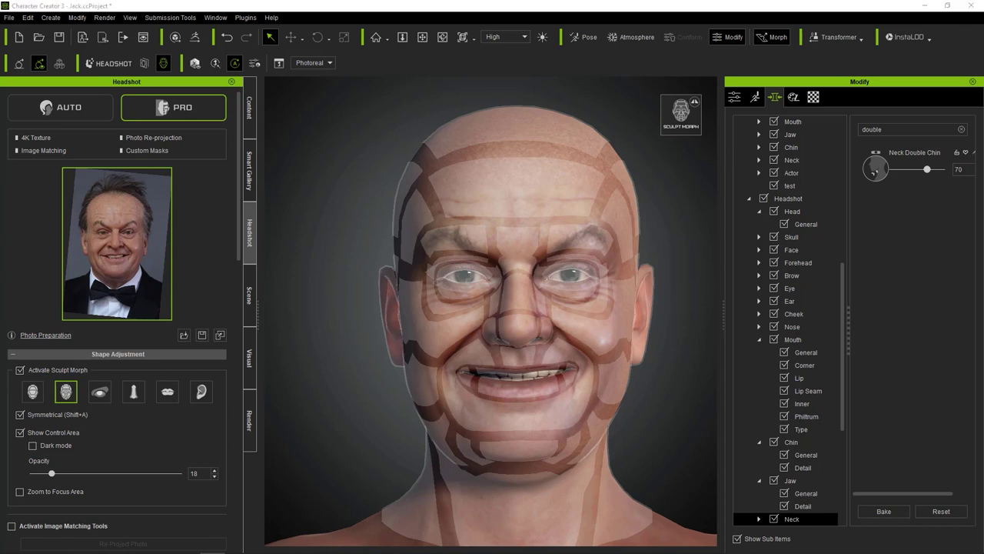
{"action": "left_click_drag", "start_coordinate": [491, 333], "coordinate": [473, 345]}
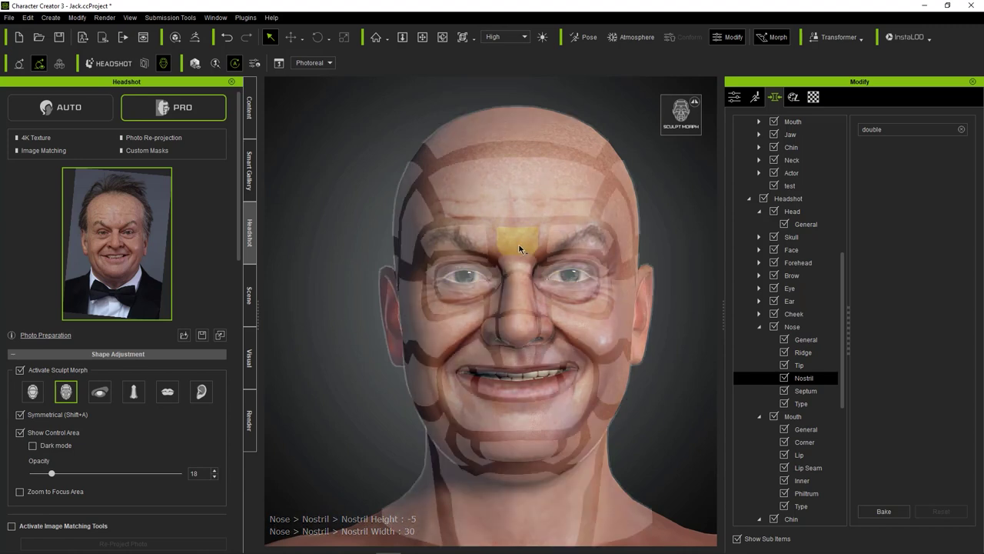
{"action": "left_click_drag", "start_coordinate": [569, 192], "coordinate": [562, 205]}
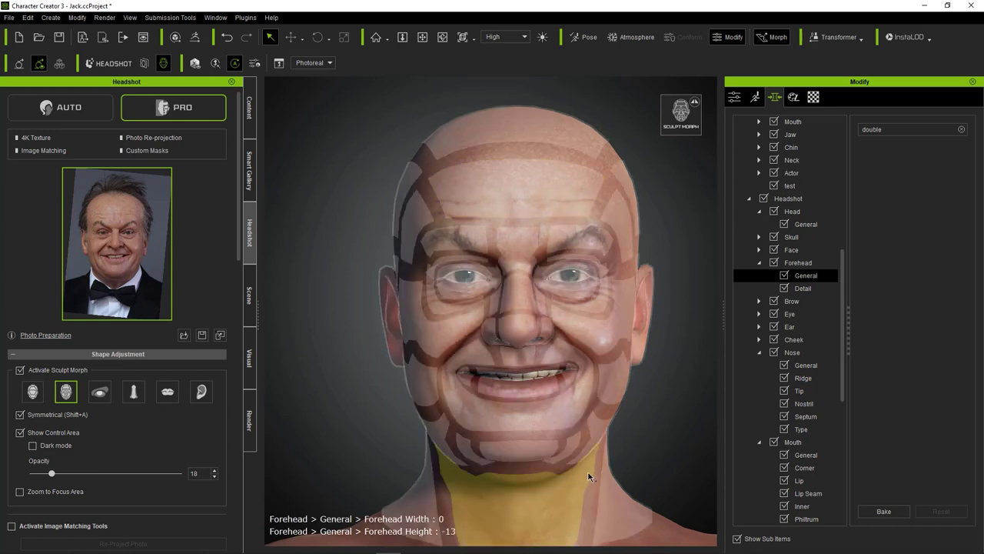
Widen the neck and raise the forehead to a Forehead Height of 16.
{"action": "left_click_drag", "start_coordinate": [608, 484], "coordinate": [619, 489]}
{"action": "scroll", "coordinate": [627, 436], "scroll_direction": "up", "scroll_amount": 2}
{"action": "middle_click_drag", "start_coordinate": [626, 436], "coordinate": [611, 386]}
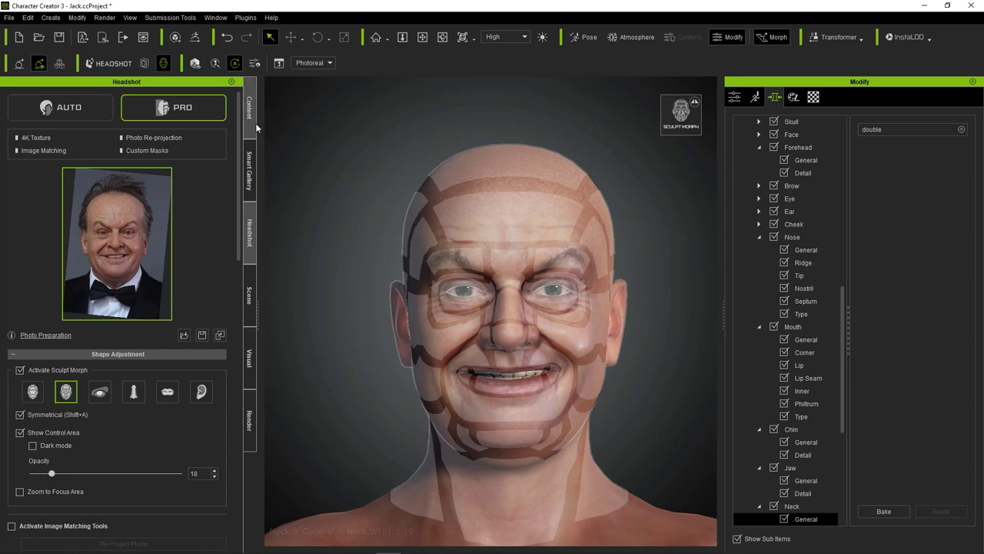
{"action": "left_click_drag", "start_coordinate": [512, 200], "coordinate": [511, 199]}
Sculpt the mouth to Mouth Corner Height 34, Mouth Width 10, Lip Lower Curve 45 and Lip Lower Scale 22.
{"action": "left_click", "coordinate": [168, 391]}
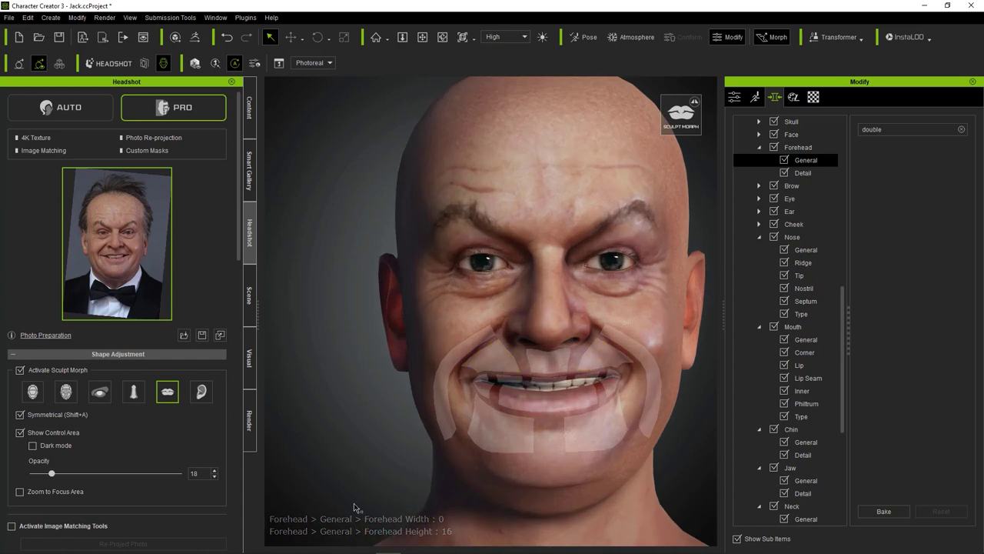
{"action": "mouse_move", "coordinate": [501, 382]}
{"action": "left_mouse_down"}
{"action": "mouse_move", "coordinate": [492, 409]}
{"action": "mouse_move", "coordinate": [479, 407]}
{"action": "mouse_move", "coordinate": [507, 418]}
{"action": "mouse_move", "coordinate": [483, 394]}
{"action": "mouse_move", "coordinate": [492, 390]}
{"action": "left_mouse_up"}
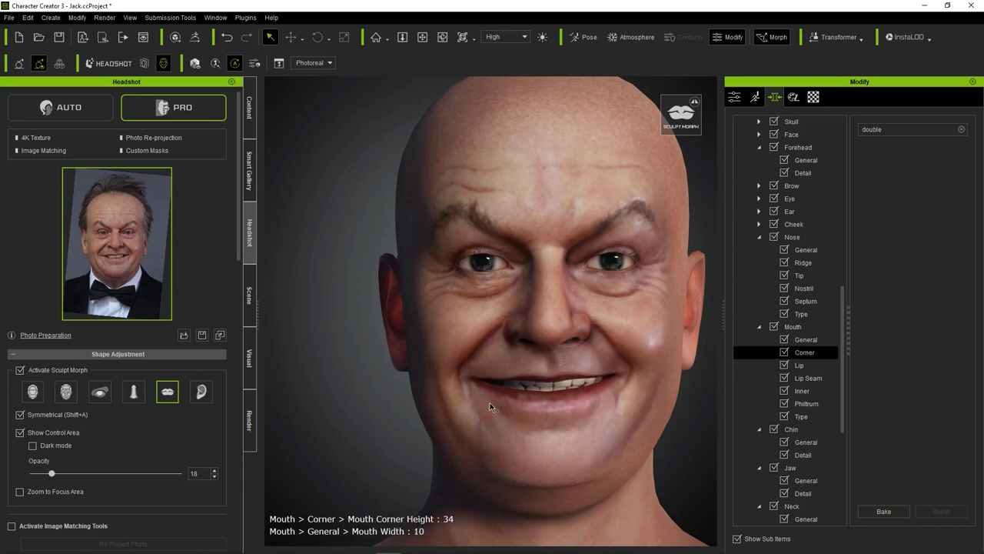
{"action": "left_click", "coordinate": [536, 406]}
{"action": "left_click_drag", "start_coordinate": [569, 362], "coordinate": [559, 425]}
{"action": "mouse_move", "coordinate": [541, 390]}
{"action": "left_mouse_down"}
{"action": "mouse_move", "coordinate": [543, 408]}
{"action": "mouse_move", "coordinate": [541, 400]}
{"action": "left_mouse_up"}
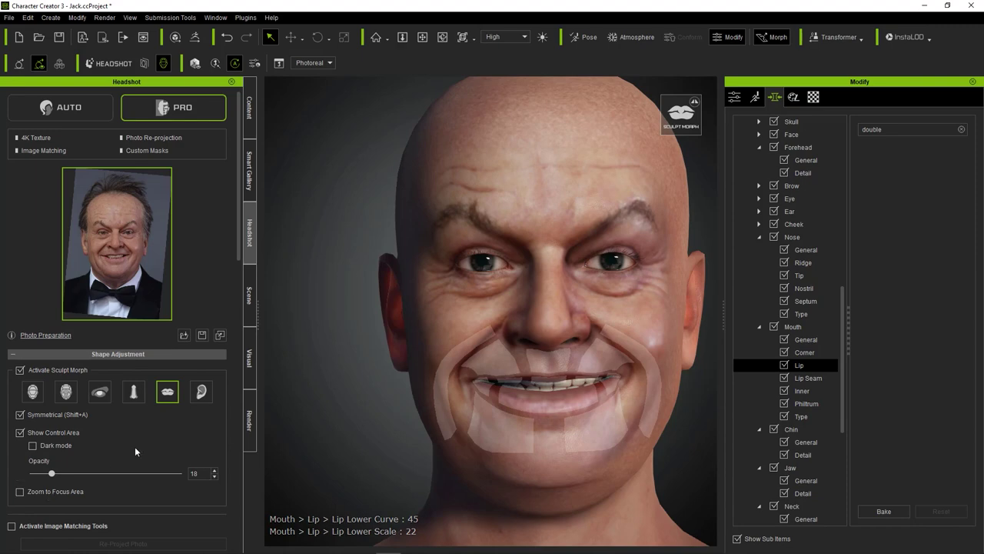
Sculpt the forehead upward to a Forehead Height of 100.
{"action": "left_click", "coordinate": [33, 393]}
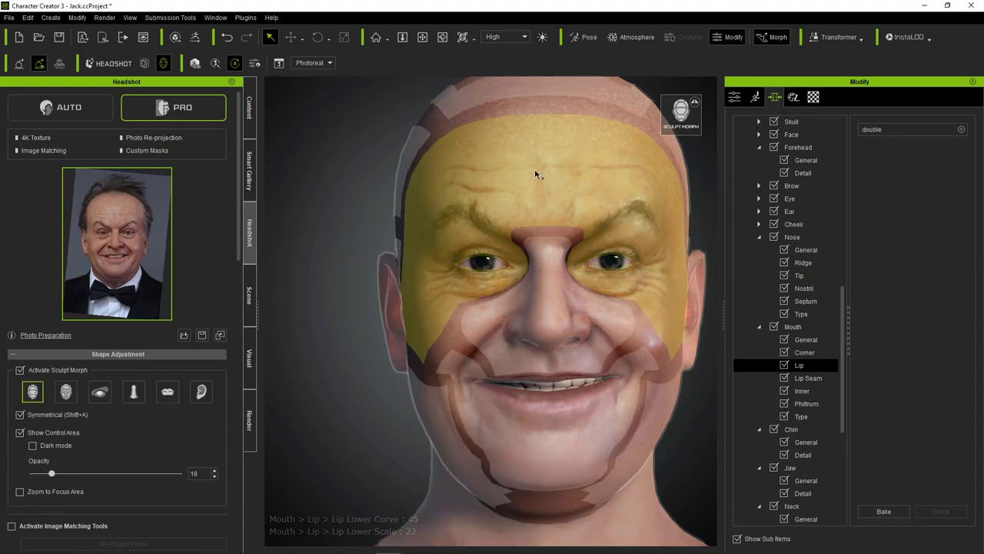
{"action": "left_click", "coordinate": [543, 147]}
{"action": "left_click_drag", "start_coordinate": [543, 146], "coordinate": [556, 114]}
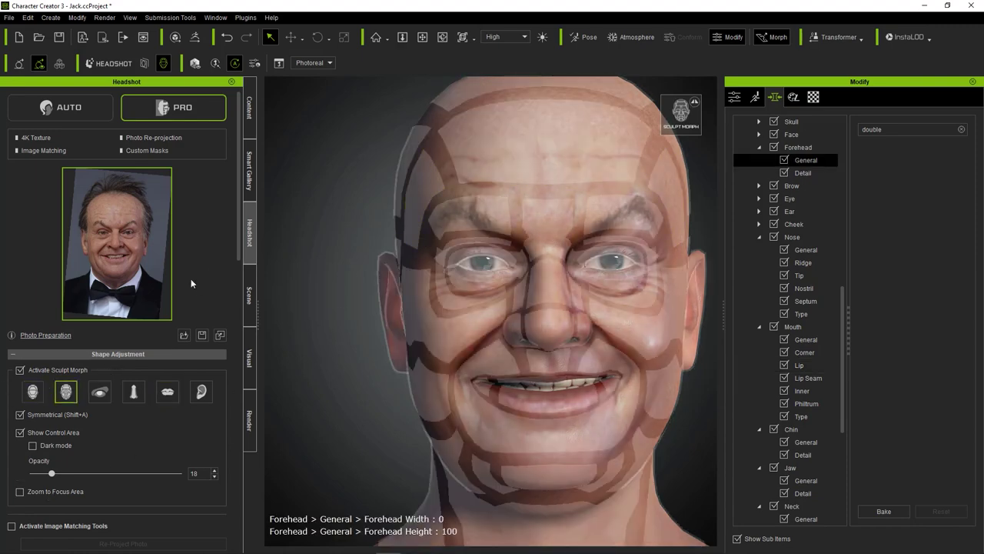
Activate the image matching tools and re-project the reference photo onto the sculpted head.
{"action": "left_click", "coordinate": [11, 527]}
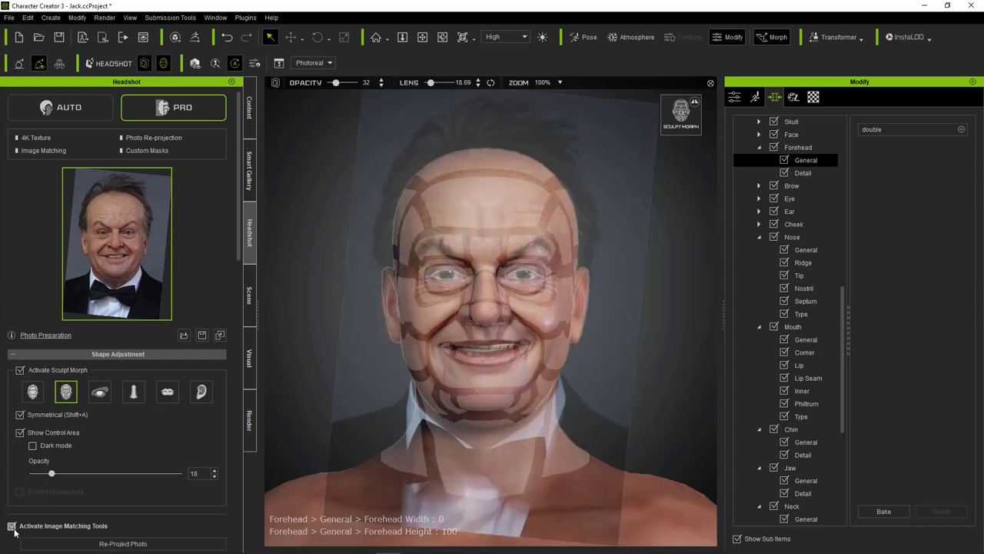
{"action": "left_click", "coordinate": [112, 544]}
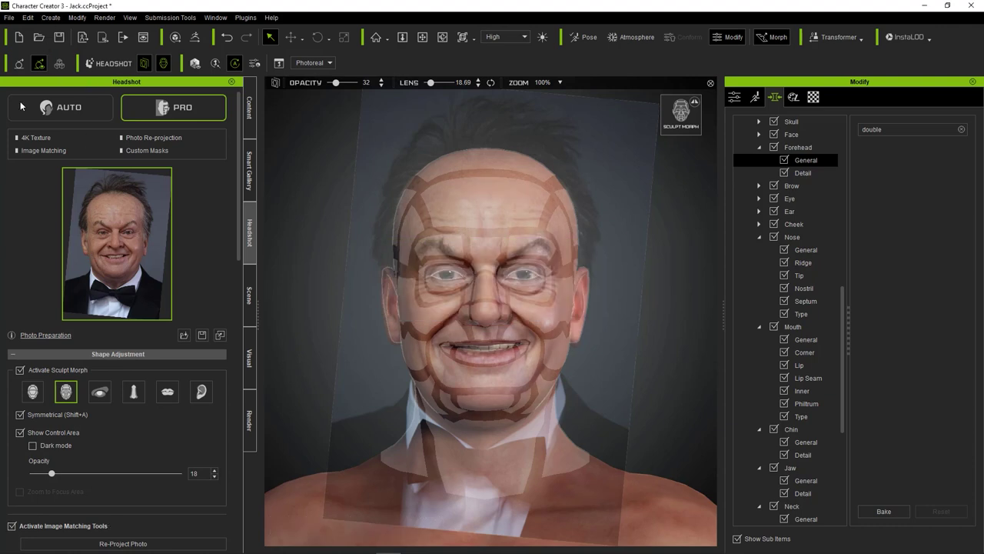
{"action": "scroll", "coordinate": [499, 339], "scroll_direction": "up", "scroll_amount": 4}
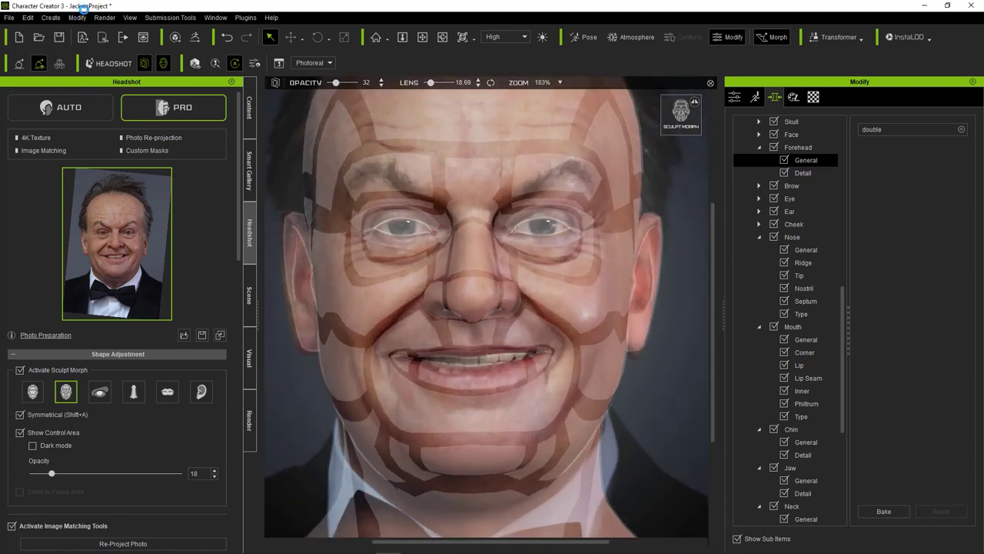
Adjust the lip shape of the smile in Edit Facial using solo feature muscle selection.
{"action": "left_click", "coordinate": [77, 17]}
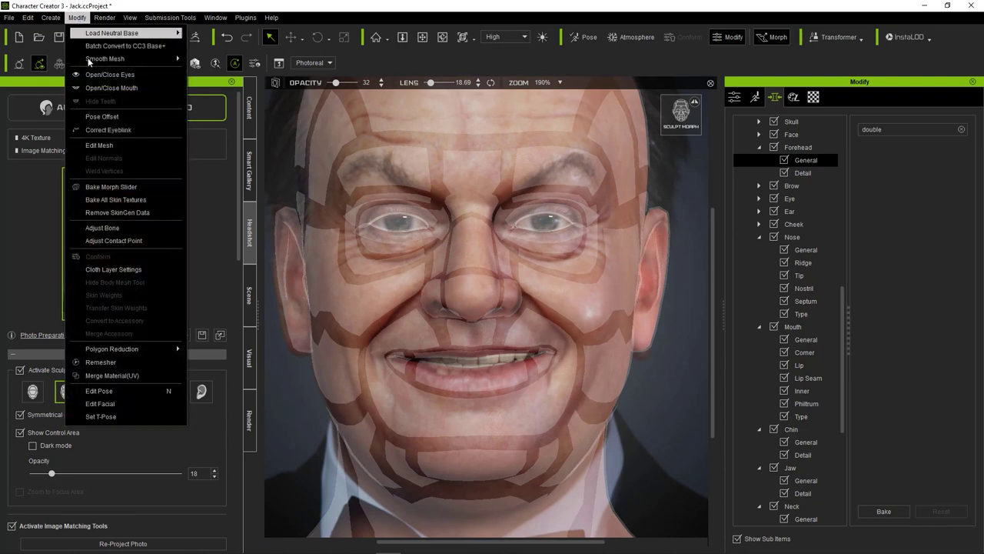
{"action": "left_click", "coordinate": [99, 403]}
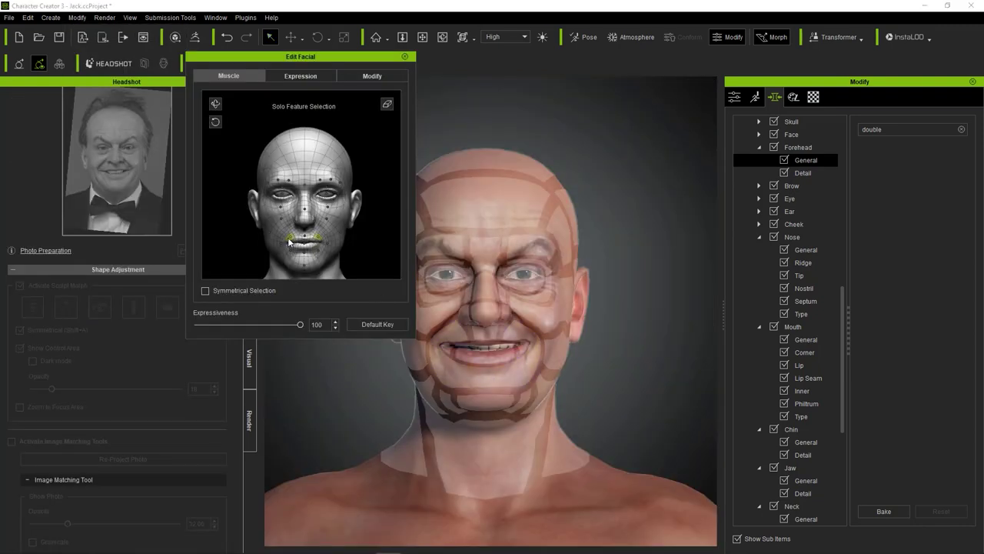
{"action": "left_click", "coordinate": [306, 255]}
{"action": "left_click_drag", "start_coordinate": [367, 248], "coordinate": [366, 277]}
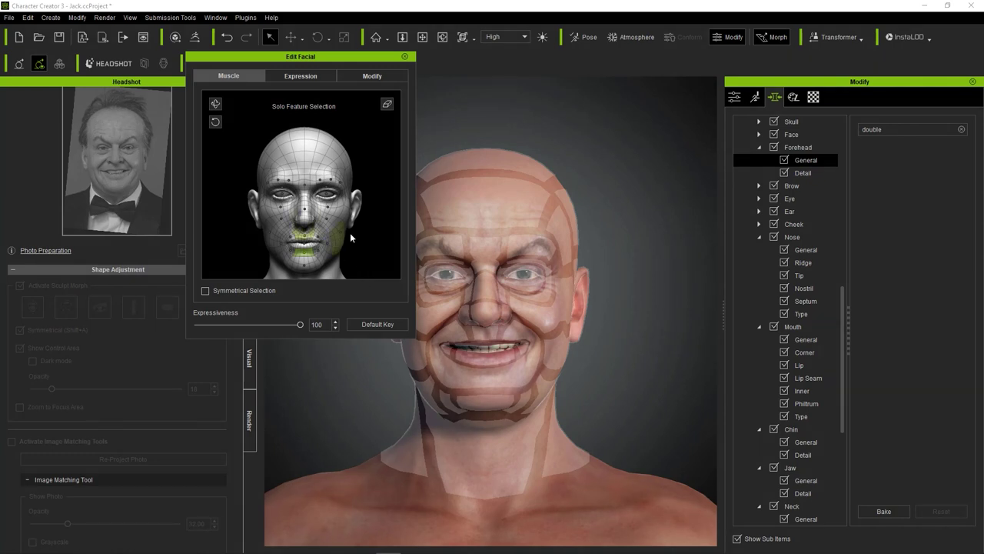
{"action": "left_click_drag", "start_coordinate": [366, 253], "coordinate": [368, 241]}
{"action": "left_click", "coordinate": [405, 56]}
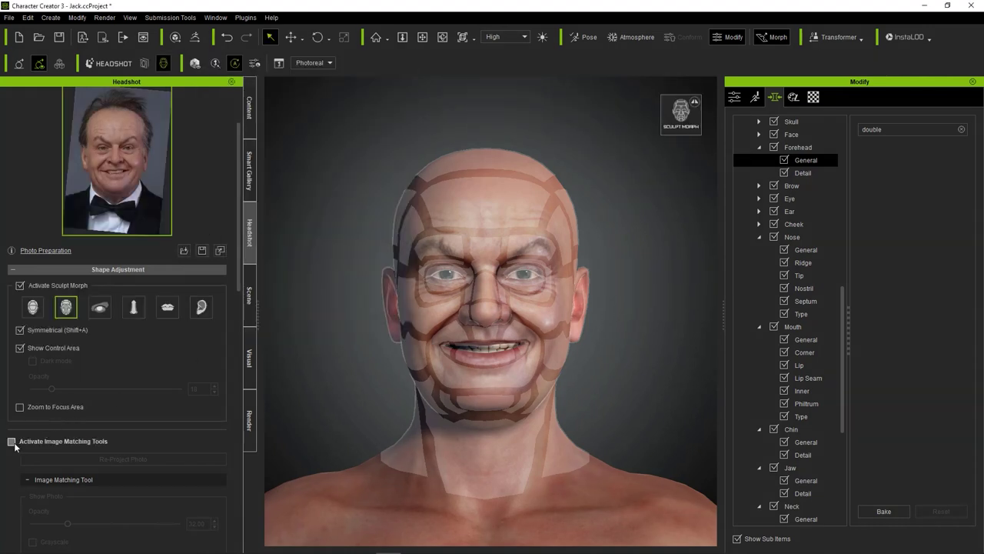
Re-project the photo onto the adjusted smile, and turn off image matching and sculpt morph to view the plain head.
{"action": "left_click", "coordinate": [11, 440]}
{"action": "left_click", "coordinate": [127, 459]}
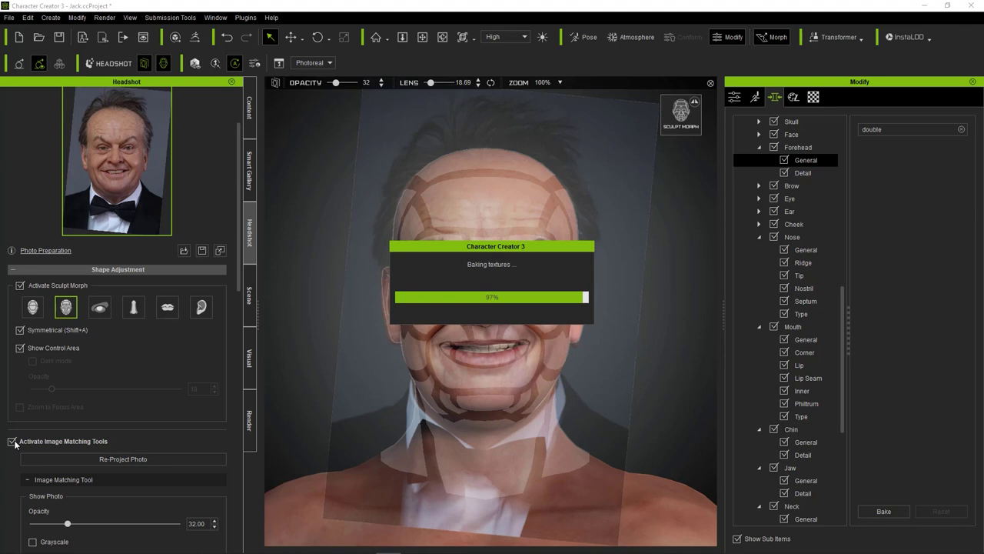
{"action": "left_click", "coordinate": [12, 441]}
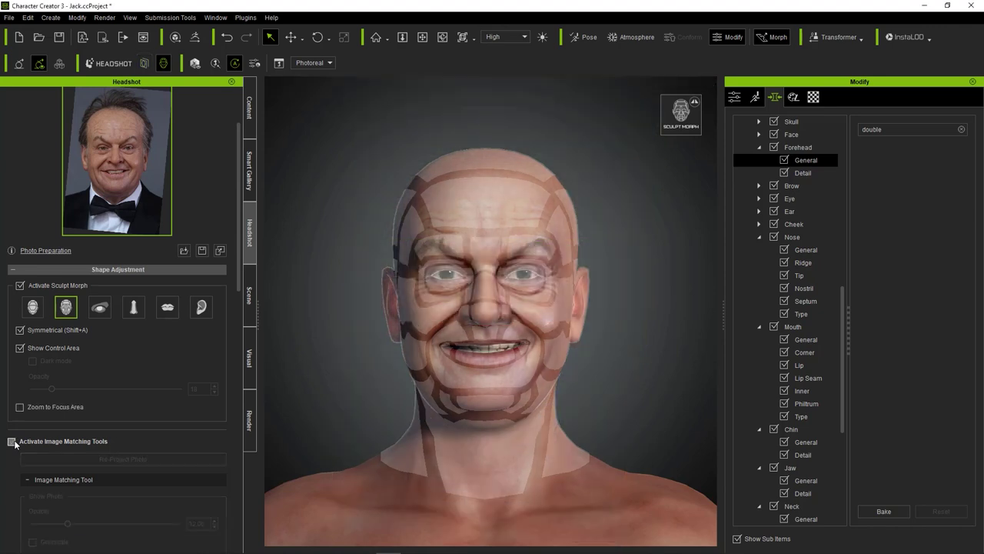
{"action": "left_click", "coordinate": [20, 285]}
{"action": "mouse_move", "coordinate": [531, 312]}
{"action": "right_mouse_down"}
{"action": "mouse_move", "coordinate": [392, 312]}
{"action": "mouse_move", "coordinate": [530, 311]}
{"action": "right_mouse_up"}
{"action": "scroll", "coordinate": [344, 327], "scroll_direction": "up", "scroll_amount": 1}
{"action": "middle_click_drag", "start_coordinate": [345, 327], "coordinate": [356, 356]}
{"action": "mouse_move", "coordinate": [370, 363]}
{"action": "right_mouse_down"}
{"action": "mouse_move", "coordinate": [655, 361]}
{"action": "mouse_move", "coordinate": [364, 365]}
{"action": "right_mouse_up"}
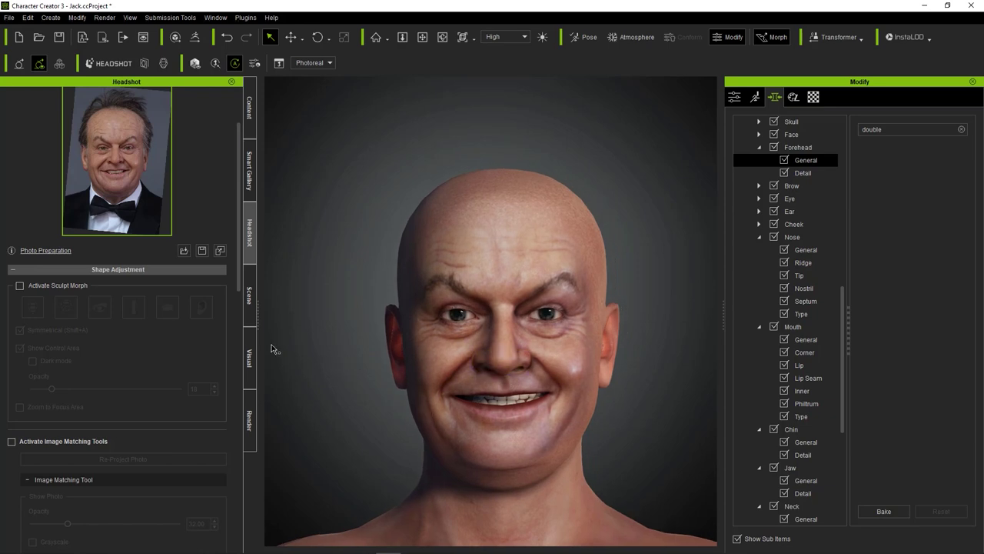
Open the face's Blend Mask texture from the Headshot skin settings in the external image editor.
{"action": "scroll", "coordinate": [135, 366], "scroll_direction": "down", "scroll_amount": 15}
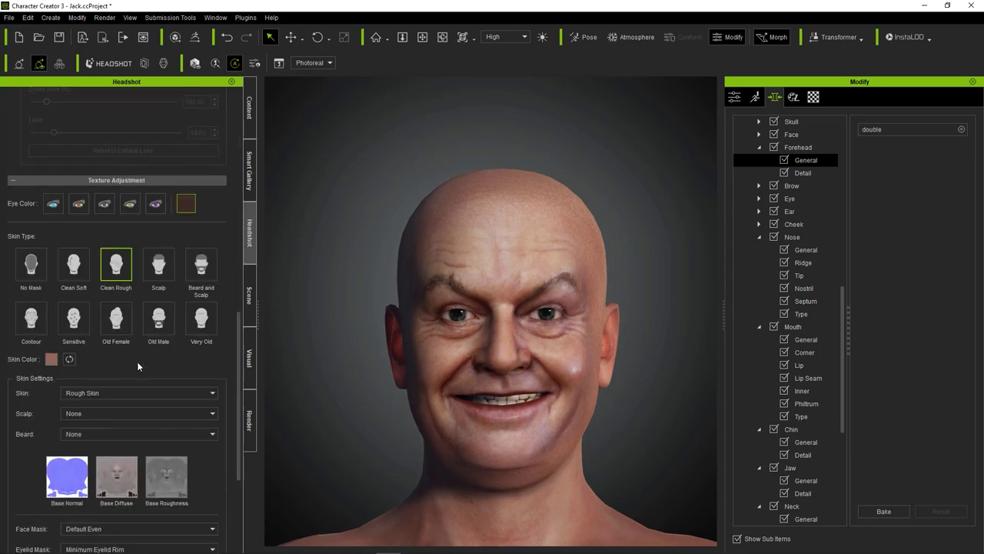
{"action": "mouse_move", "coordinate": [91, 395]}
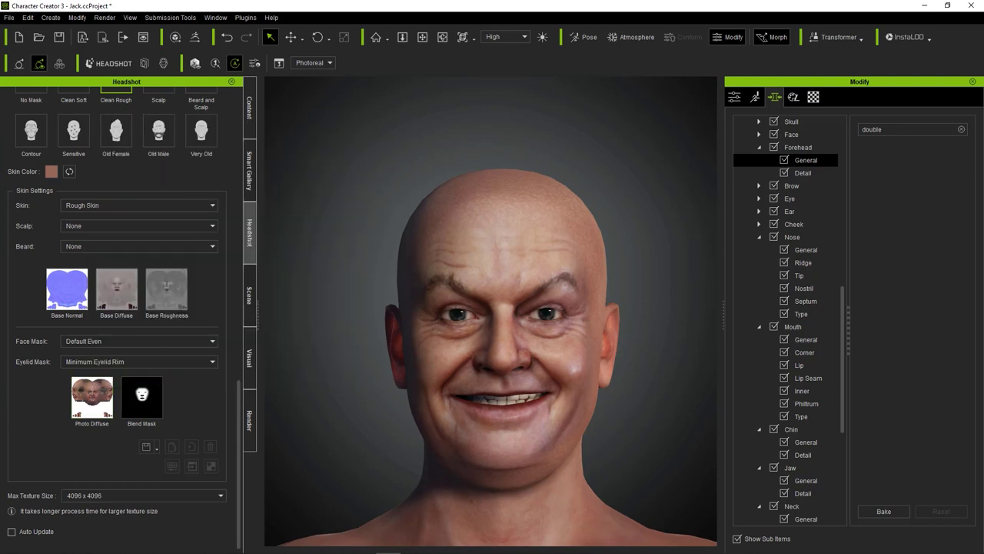
{"action": "double_click", "coordinate": [141, 396]}
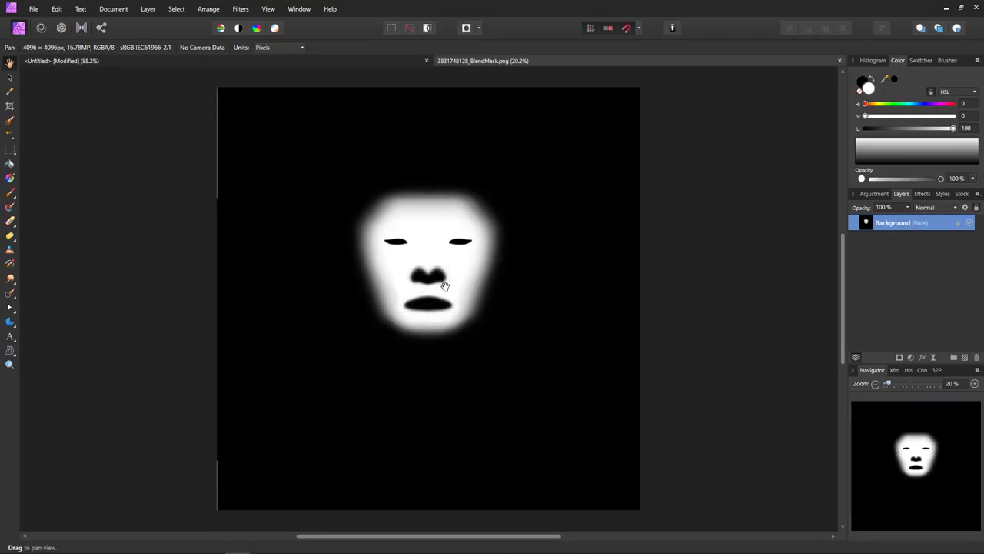
Paint black on the blend mask from the nostril down to the mouth corner and around the edges of the mouth opening.
{"action": "scroll", "coordinate": [444, 286], "scroll_direction": "up", "scroll_amount": 3, "text": "ctrl"}
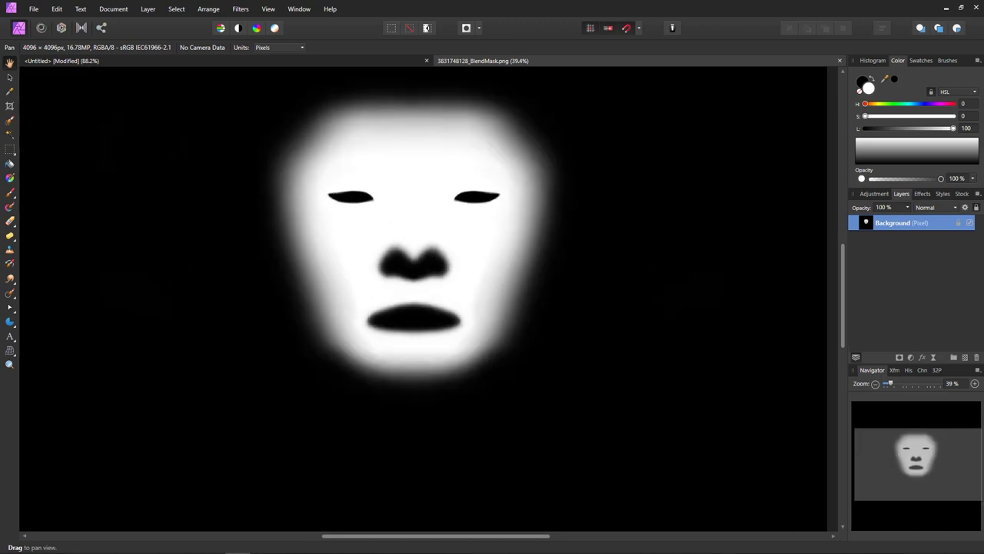
{"action": "left_click", "coordinate": [10, 192]}
{"action": "key", "text": "x"}
{"action": "mouse_move", "coordinate": [432, 265]}
{"action": "left_mouse_down"}
{"action": "mouse_move", "coordinate": [446, 272]}
{"action": "mouse_move", "coordinate": [455, 303]}
{"action": "left_mouse_up"}
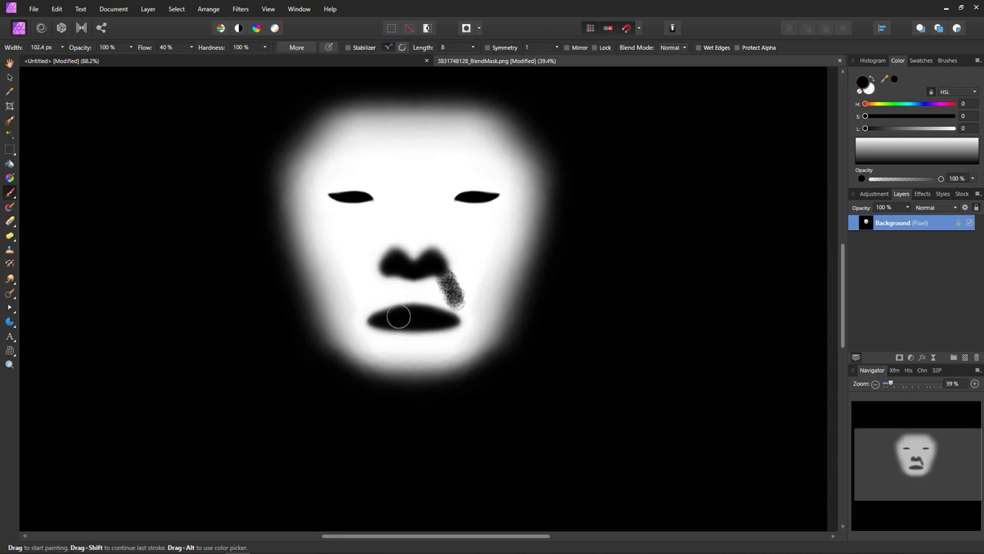
{"action": "mouse_move", "coordinate": [405, 313]}
{"action": "left_mouse_down"}
{"action": "mouse_move", "coordinate": [378, 319]}
{"action": "mouse_move", "coordinate": [441, 320]}
{"action": "mouse_move", "coordinate": [418, 313]}
{"action": "mouse_move", "coordinate": [384, 326]}
{"action": "mouse_move", "coordinate": [403, 325]}
{"action": "left_mouse_up"}
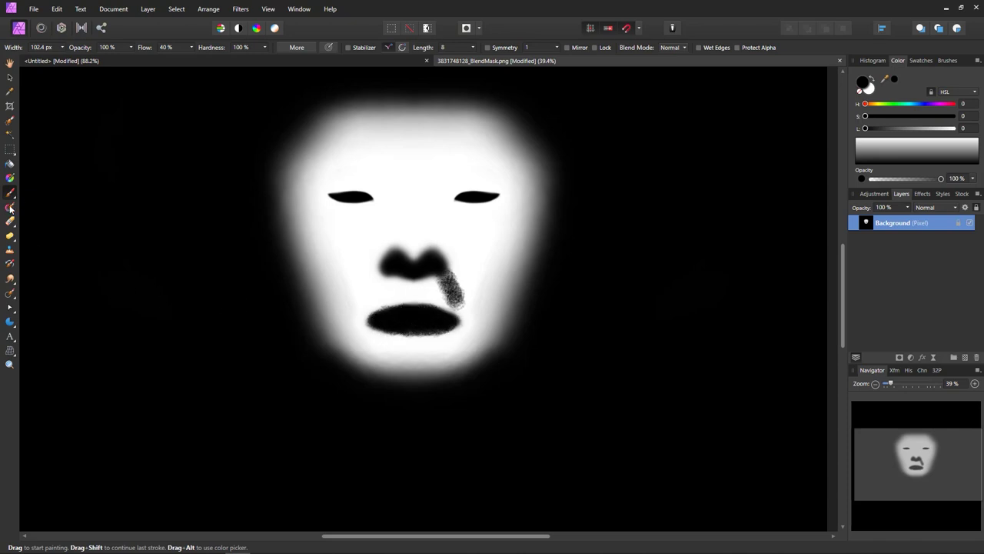
Soften the newly painted nose-to-mouth stroke and mouth edges of the mask with the Blur Brush.
{"action": "left_click", "coordinate": [10, 278]}
{"action": "left_click", "coordinate": [14, 281]}
{"action": "left_click", "coordinate": [46, 279]}
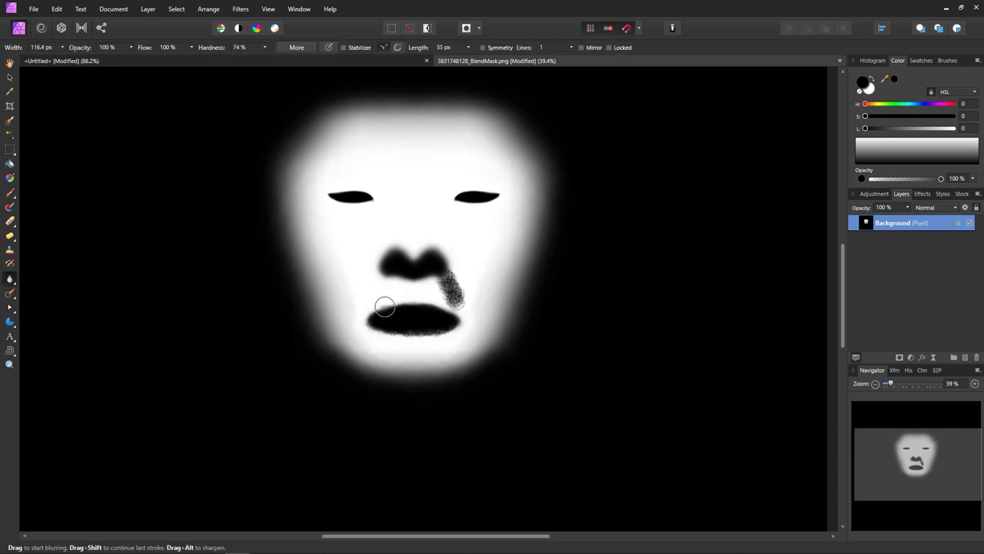
{"action": "mouse_move", "coordinate": [451, 294]}
{"action": "left_mouse_down"}
{"action": "mouse_move", "coordinate": [433, 252]}
{"action": "mouse_move", "coordinate": [450, 293]}
{"action": "mouse_move", "coordinate": [404, 273]}
{"action": "left_mouse_up"}
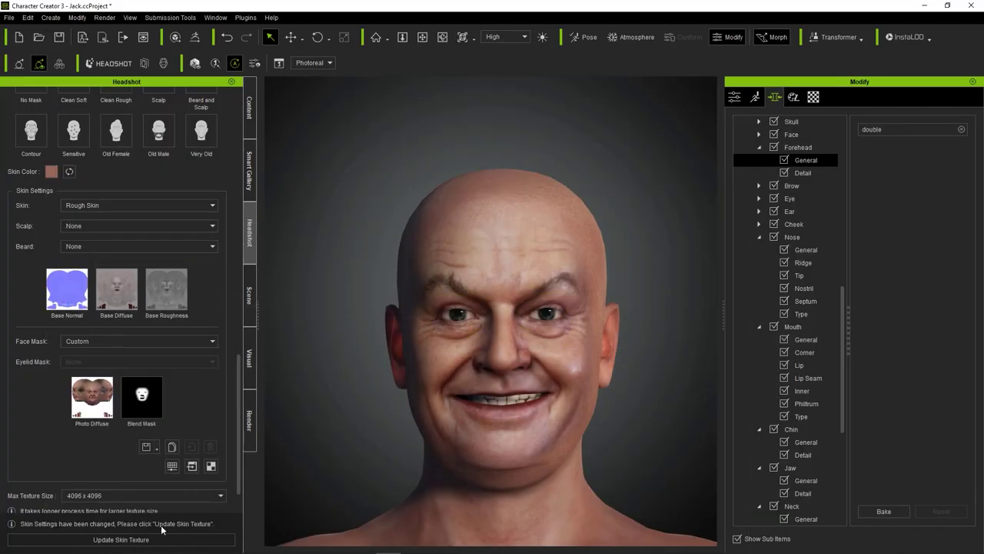
Update the skin texture with the edited blend mask in Character Creator and check the cheek and forehead blending.
{"action": "left_click", "coordinate": [154, 540]}
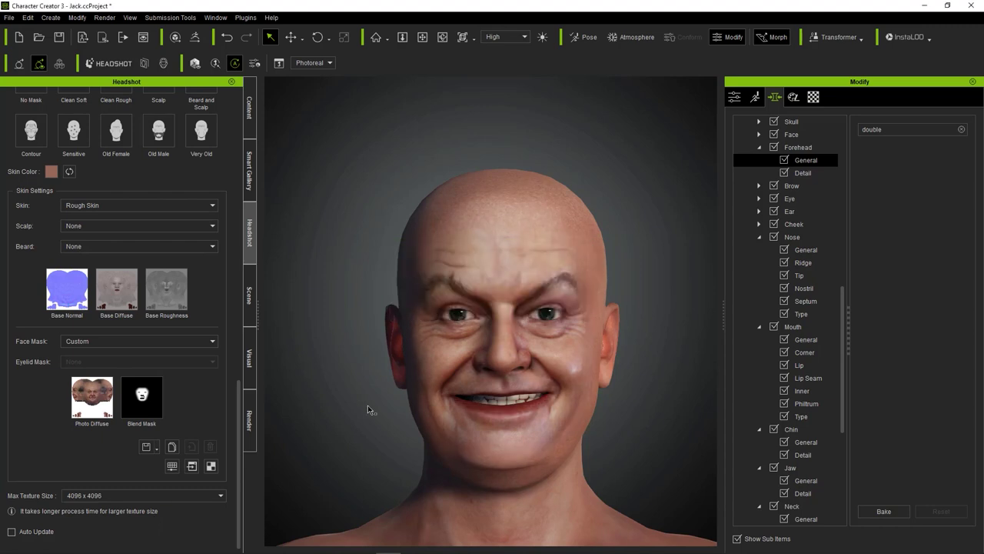
{"action": "right_click_drag", "start_coordinate": [615, 383], "coordinate": [594, 391]}
{"action": "scroll", "coordinate": [595, 392], "scroll_direction": "up", "scroll_amount": 5}
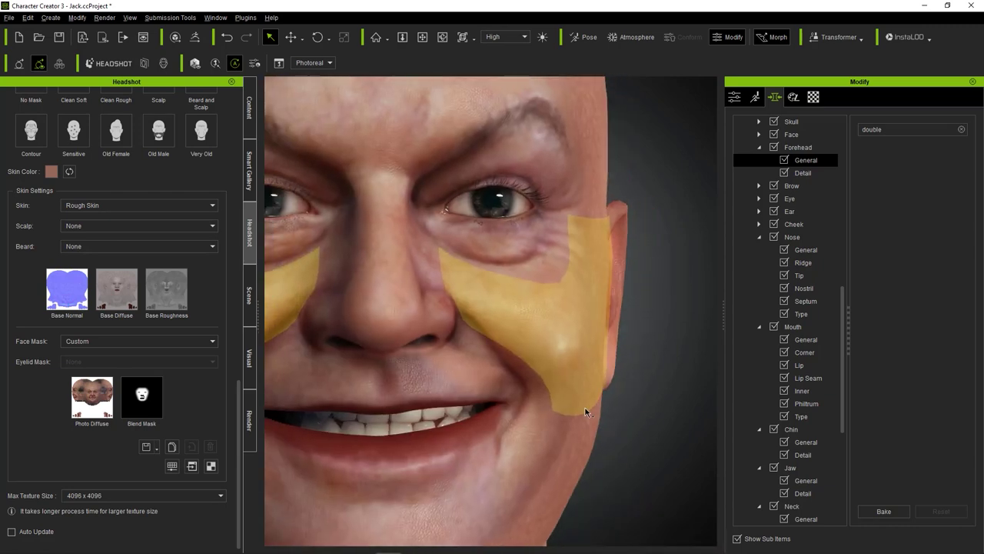
{"action": "scroll", "coordinate": [570, 395], "scroll_direction": "down", "scroll_amount": 5}
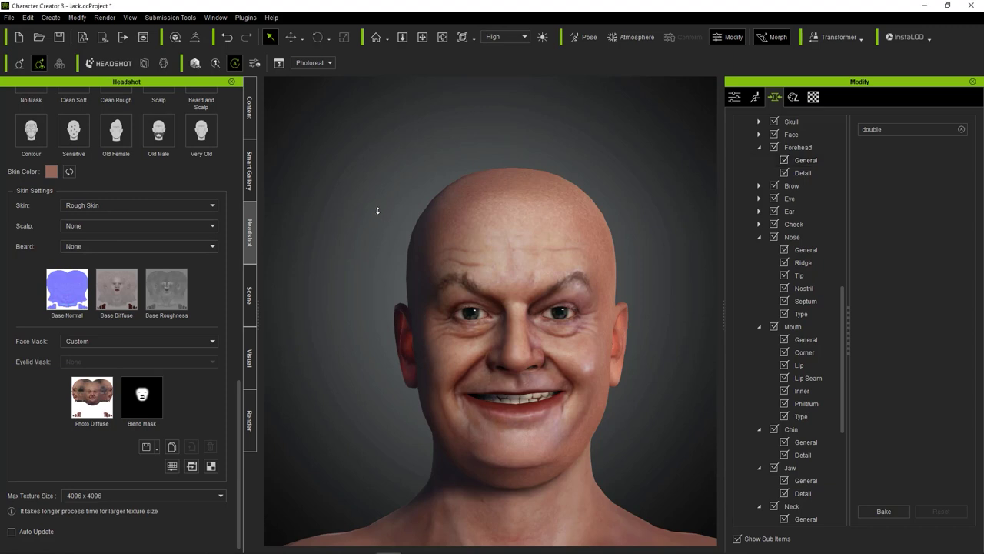
{"action": "scroll", "coordinate": [382, 213], "scroll_direction": "down", "scroll_amount": 3}
{"action": "scroll", "coordinate": [382, 213], "scroll_direction": "up", "scroll_amount": 5}
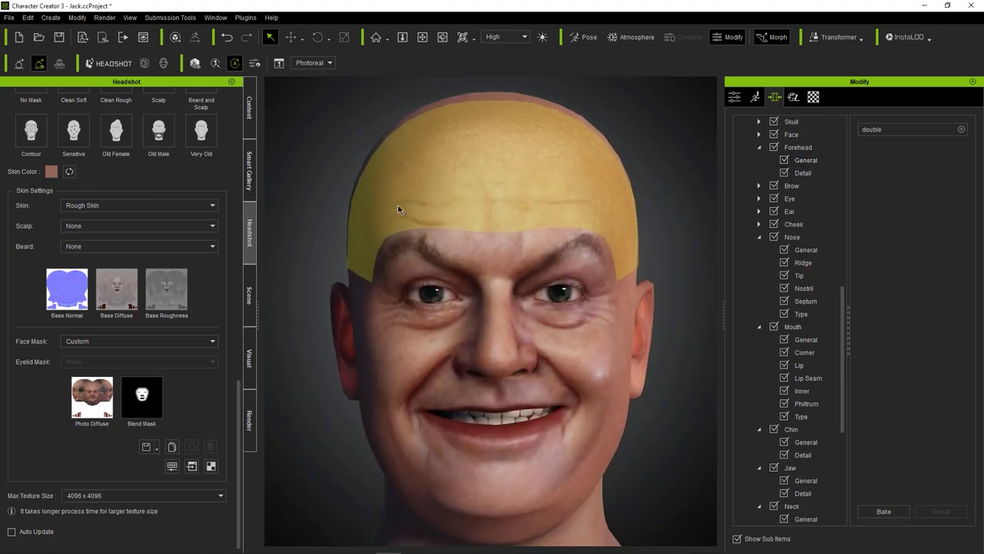
{"action": "scroll", "coordinate": [384, 232], "scroll_direction": "down", "scroll_amount": 3}
{"action": "scroll", "coordinate": [577, 180], "scroll_direction": "up", "scroll_amount": 1}
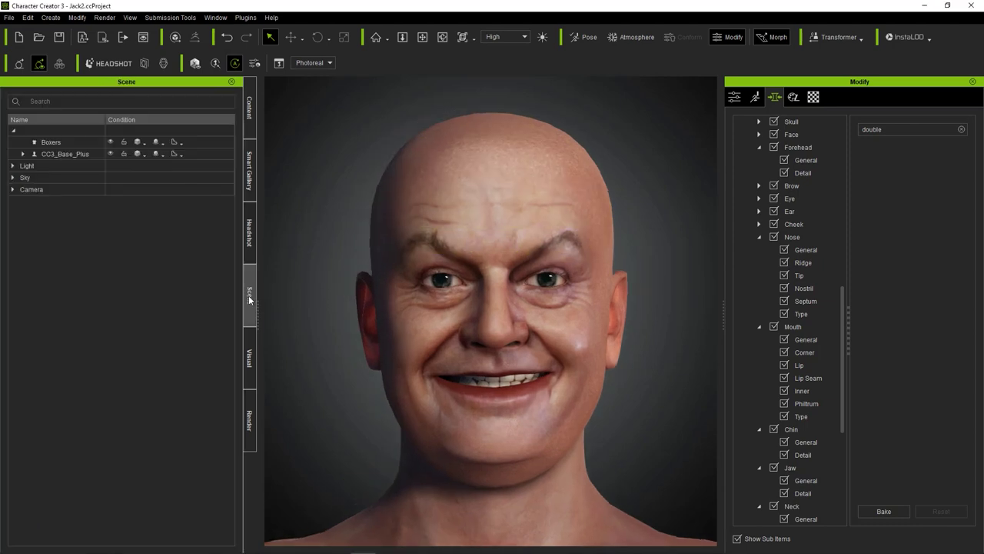
Set the Headshot skin color to #c39380 by sampling the cheek from the screen, and update the skin texture.
{"action": "left_click", "coordinate": [249, 108]}
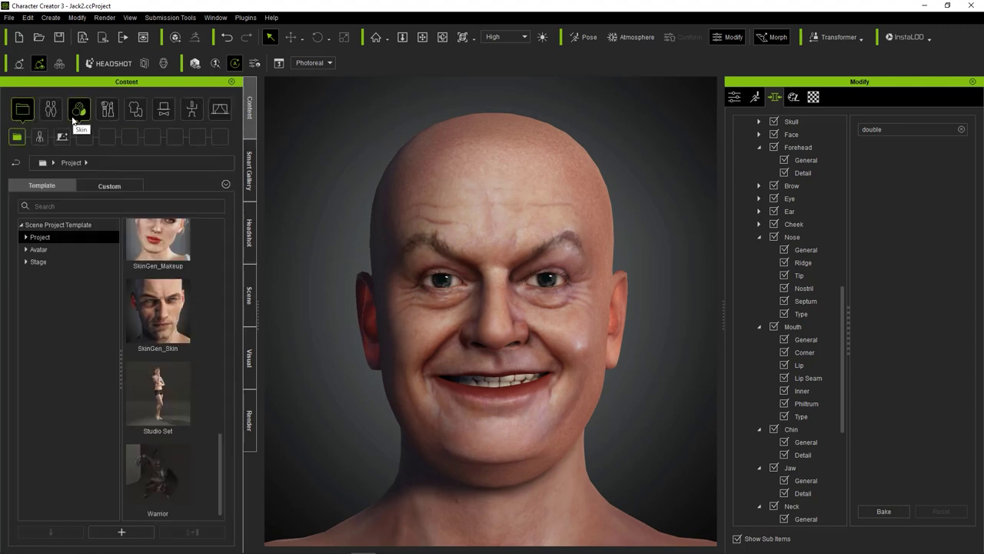
{"action": "left_click", "coordinate": [109, 63]}
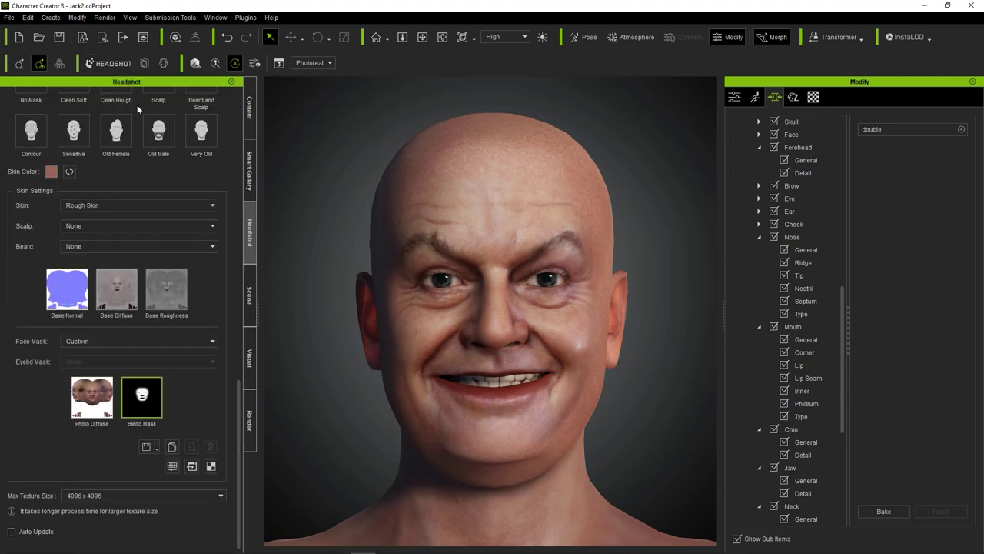
{"action": "scroll", "coordinate": [138, 250], "scroll_direction": "up", "scroll_amount": 3}
{"action": "left_click", "coordinate": [50, 264]}
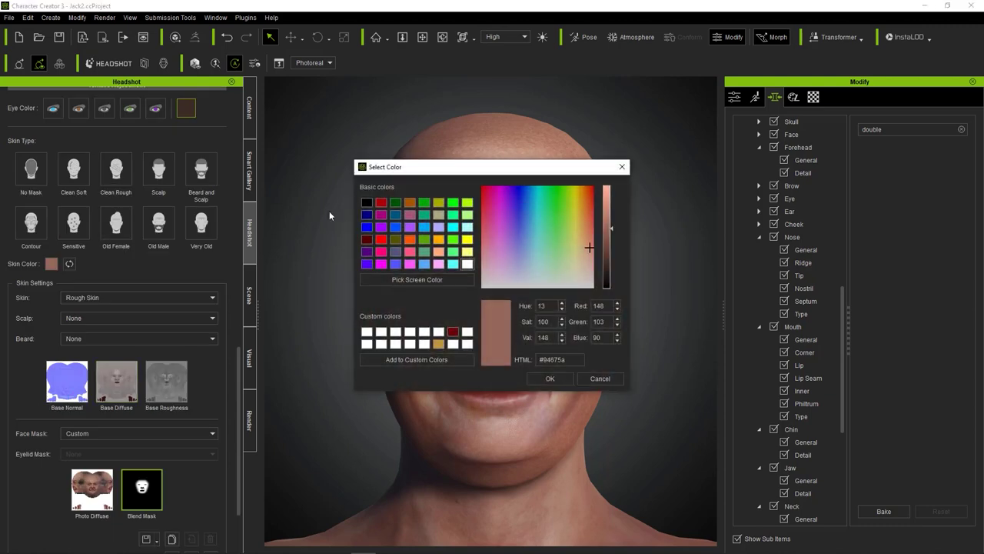
{"action": "left_click_drag", "start_coordinate": [461, 163], "coordinate": [314, 146]}
{"action": "left_click", "coordinate": [259, 254]}
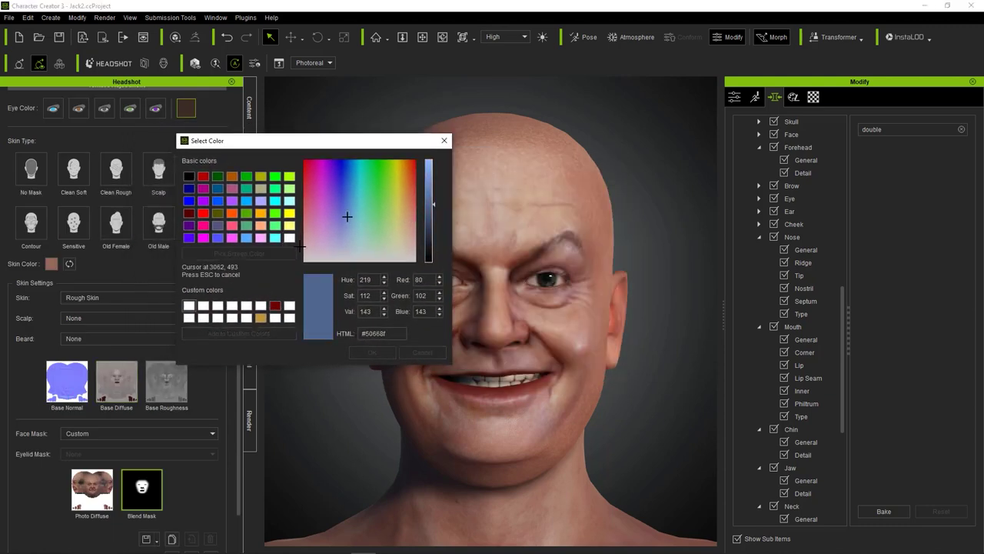
{"action": "left_click", "coordinate": [565, 324]}
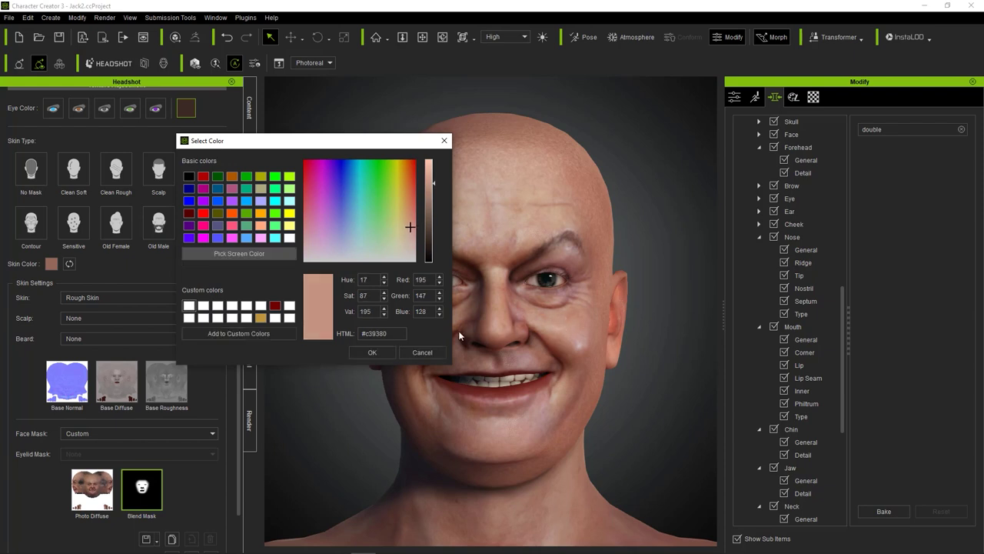
{"action": "left_click", "coordinate": [372, 352]}
{"action": "left_click", "coordinate": [171, 539]}
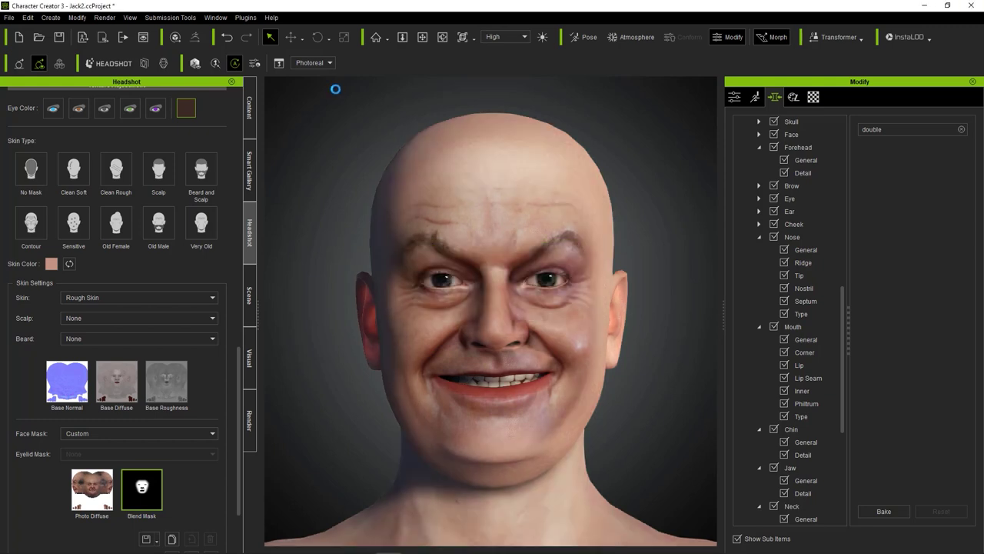
Resample the skin color from the cheek as #ab7764, apply it, and check how the face blends with the body.
{"action": "scroll", "coordinate": [331, 104], "scroll_direction": "down", "scroll_amount": 5}
{"action": "scroll", "coordinate": [324, 114], "scroll_direction": "up", "scroll_amount": 3}
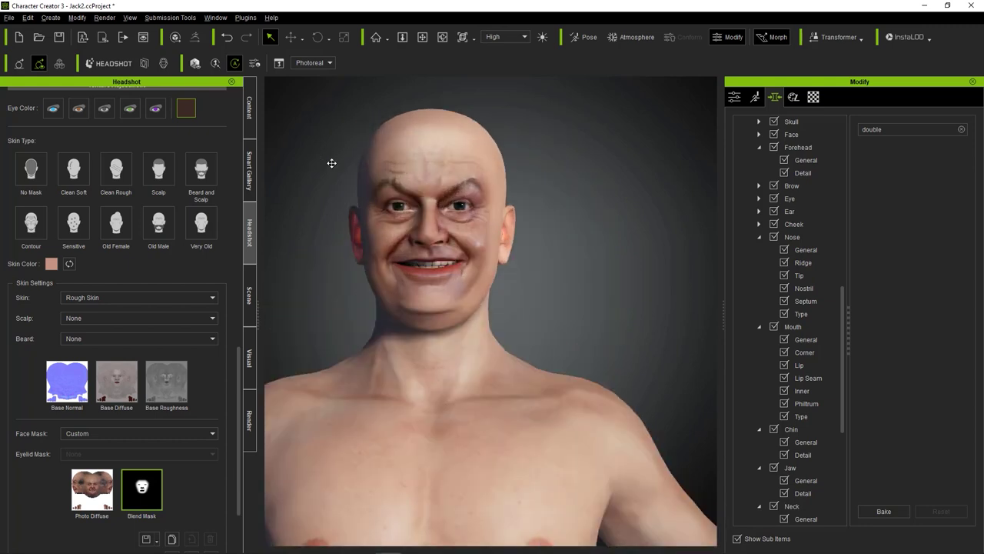
{"action": "left_click", "coordinate": [51, 263]}
{"action": "left_click_drag", "start_coordinate": [483, 162], "coordinate": [271, 147]}
{"action": "left_click", "coordinate": [204, 258]}
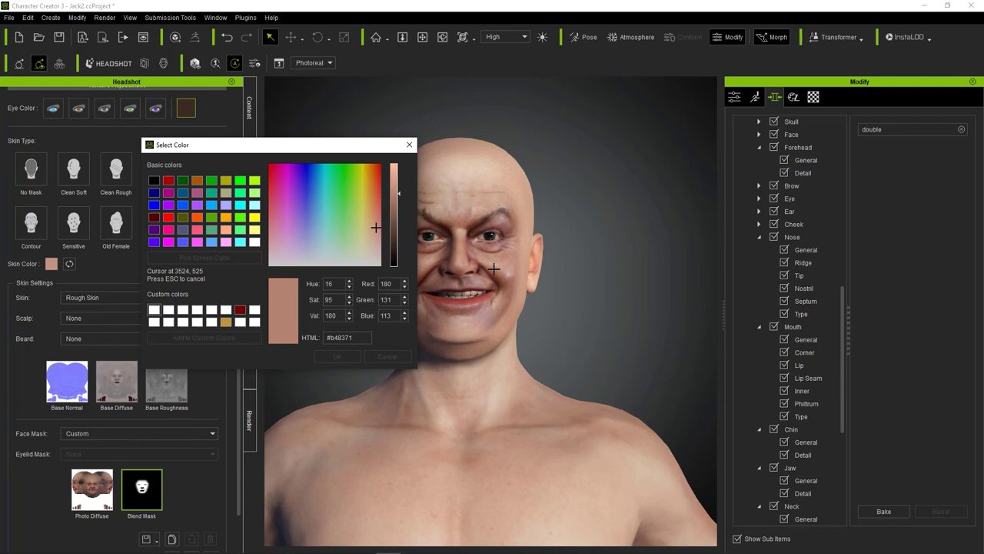
{"action": "left_click", "coordinate": [494, 270]}
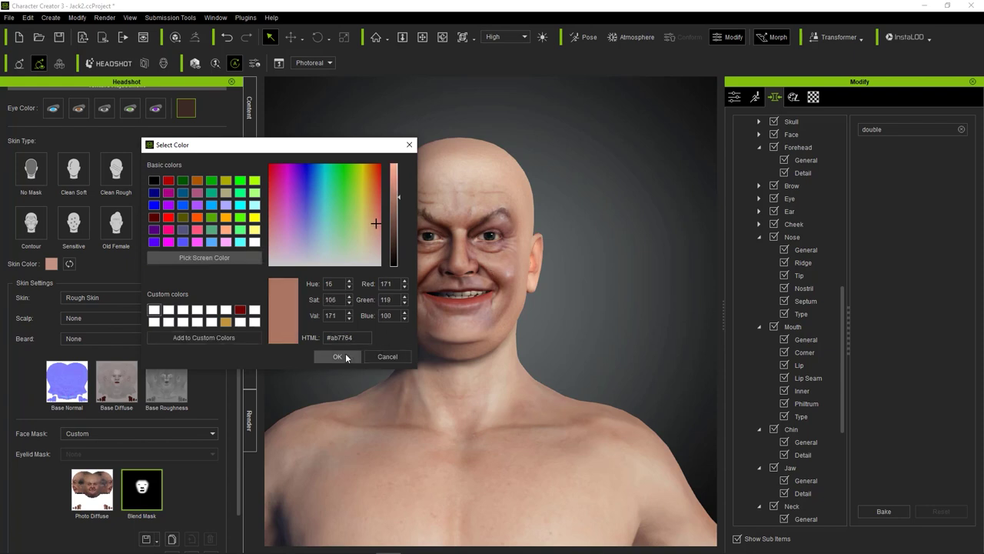
{"action": "left_click", "coordinate": [337, 356]}
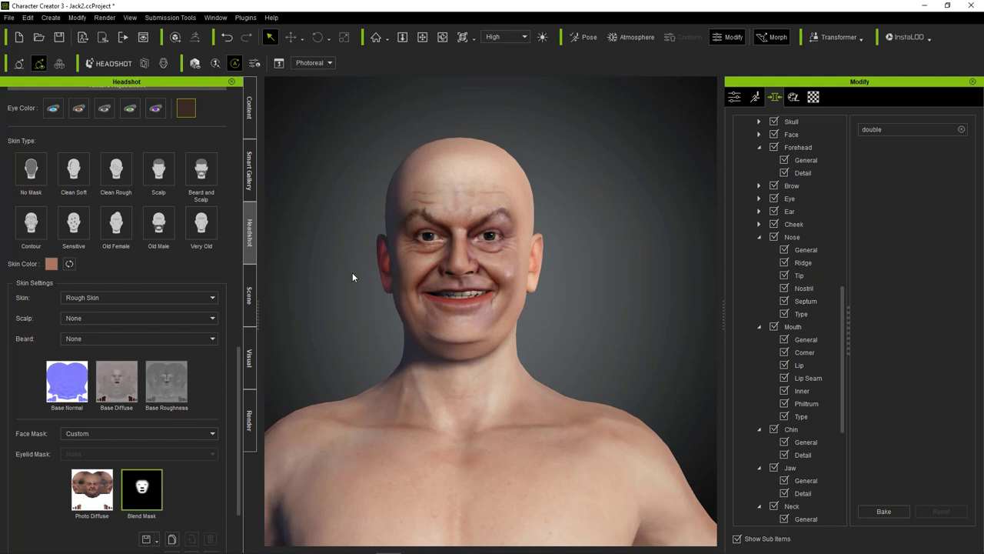
{"action": "scroll", "coordinate": [675, 270], "scroll_direction": "up", "scroll_amount": 3}
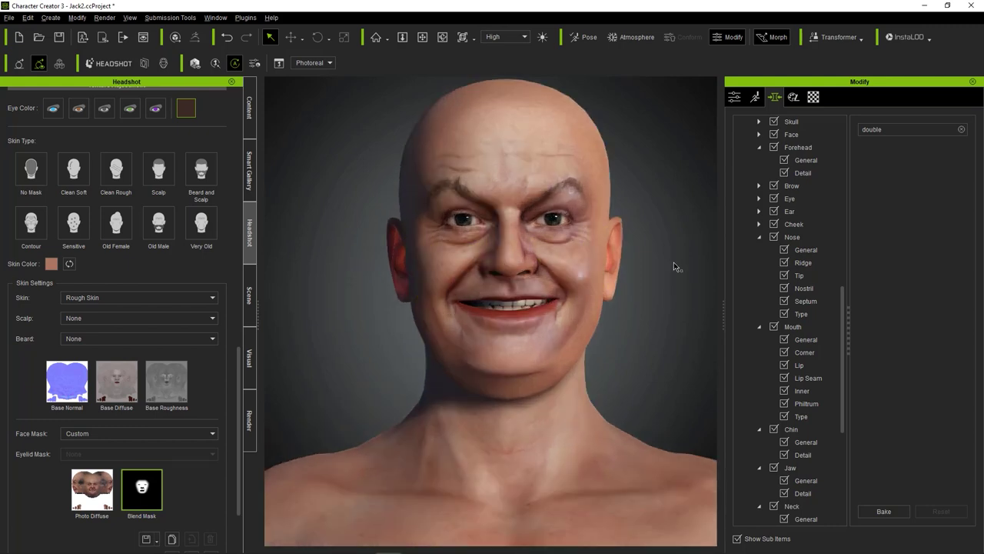
{"action": "scroll", "coordinate": [648, 303], "scroll_direction": "down", "scroll_amount": 3}
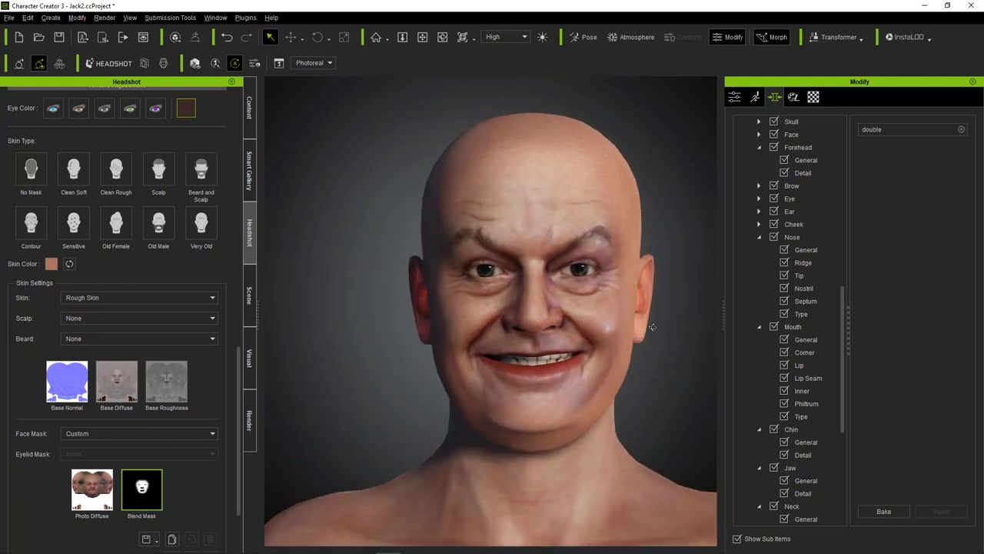
Try the DeLight face mask on the Headshot skin and update the skin texture.
{"action": "scroll", "coordinate": [211, 393], "scroll_direction": "down", "scroll_amount": 2}
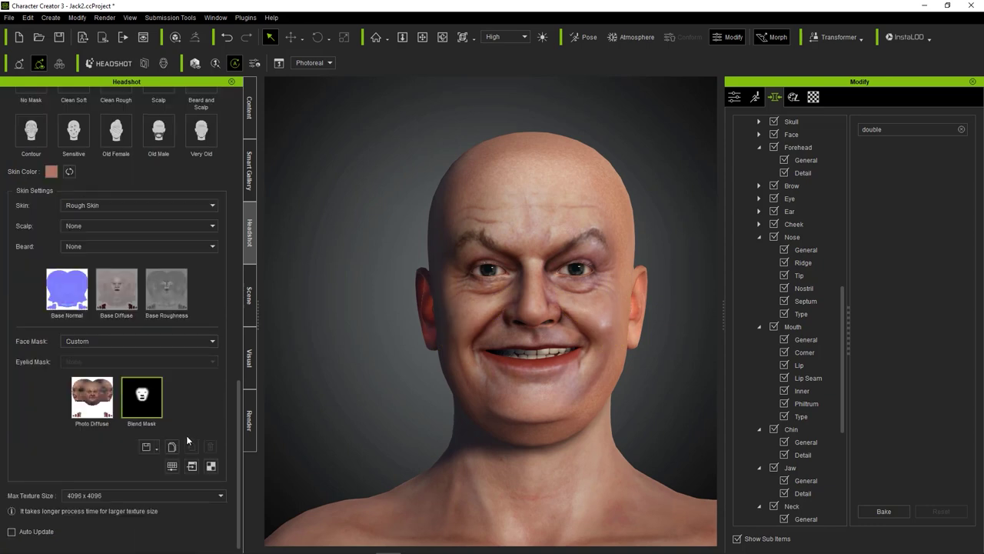
{"action": "left_click", "coordinate": [74, 343]}
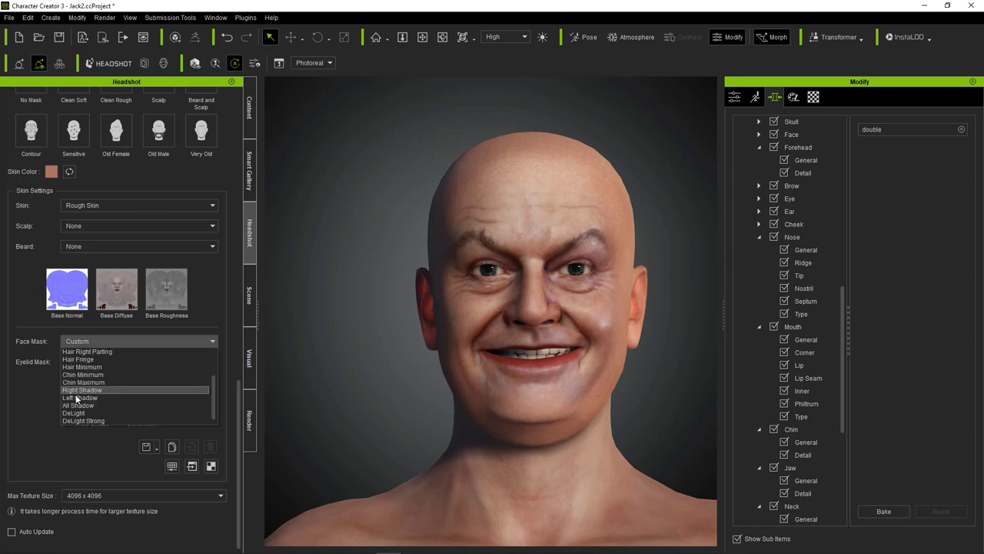
{"action": "left_click", "coordinate": [81, 410]}
{"action": "left_click", "coordinate": [106, 536]}
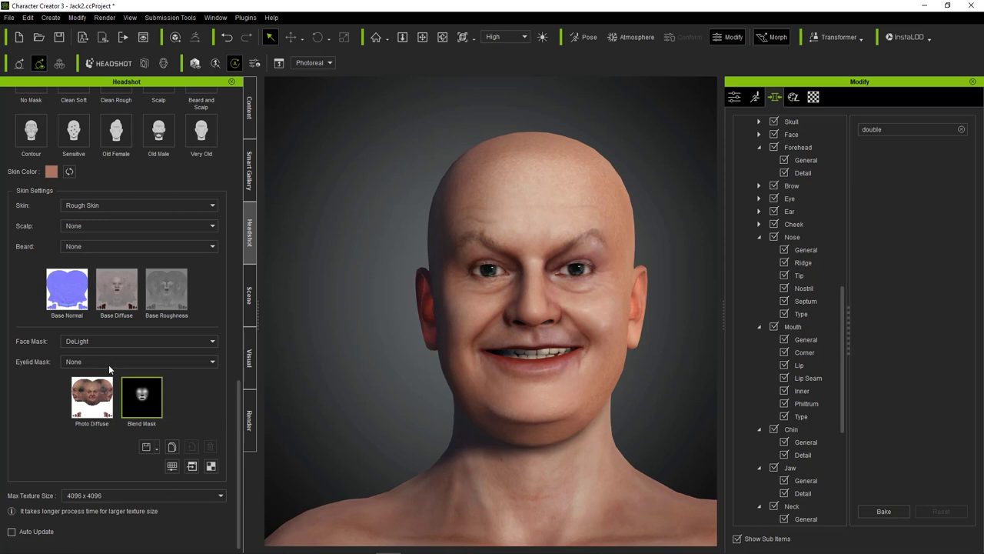
{"action": "left_click", "coordinate": [172, 466]}
{"action": "left_click_drag", "start_coordinate": [474, 279], "coordinate": [476, 282]}
{"action": "left_click", "coordinate": [507, 489]}
{"action": "left_click", "coordinate": [567, 106]}
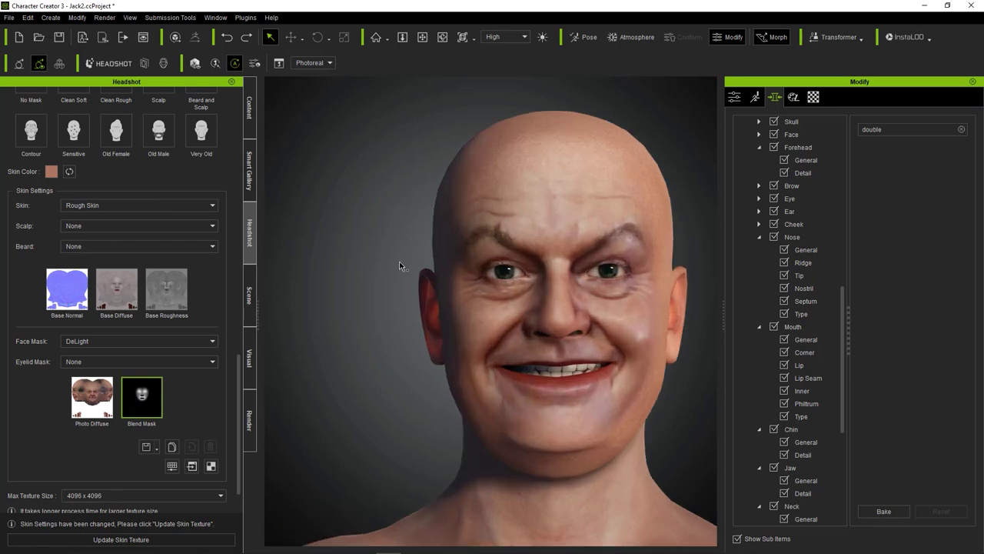
Set the Headshot face mask to Default Even and the eyelid mask to Minimum Upper Eyelid.
{"action": "left_click", "coordinate": [136, 340]}
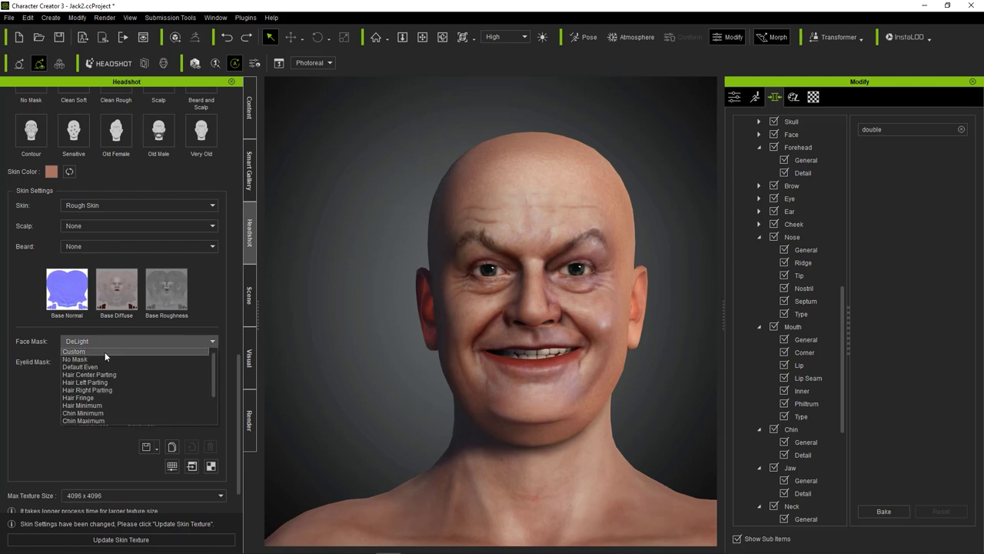
{"action": "left_click", "coordinate": [104, 352]}
{"action": "left_click", "coordinate": [114, 339]}
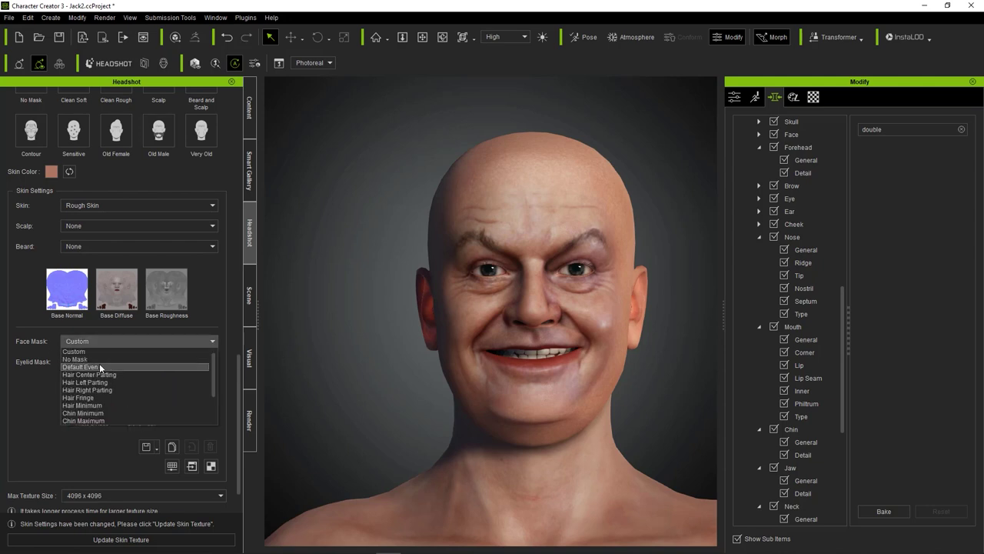
{"action": "left_click", "coordinate": [99, 363]}
{"action": "left_click", "coordinate": [114, 363]}
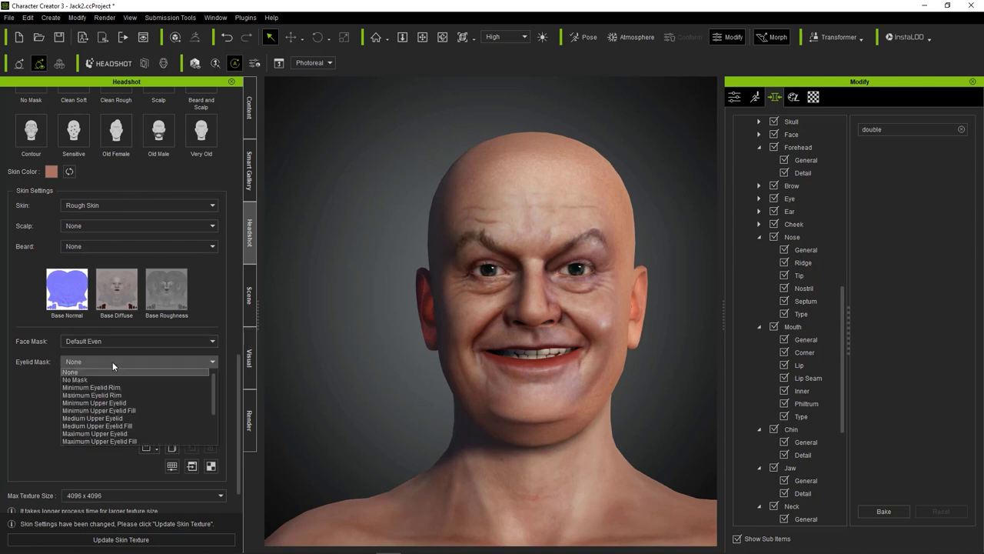
{"action": "left_click", "coordinate": [132, 403]}
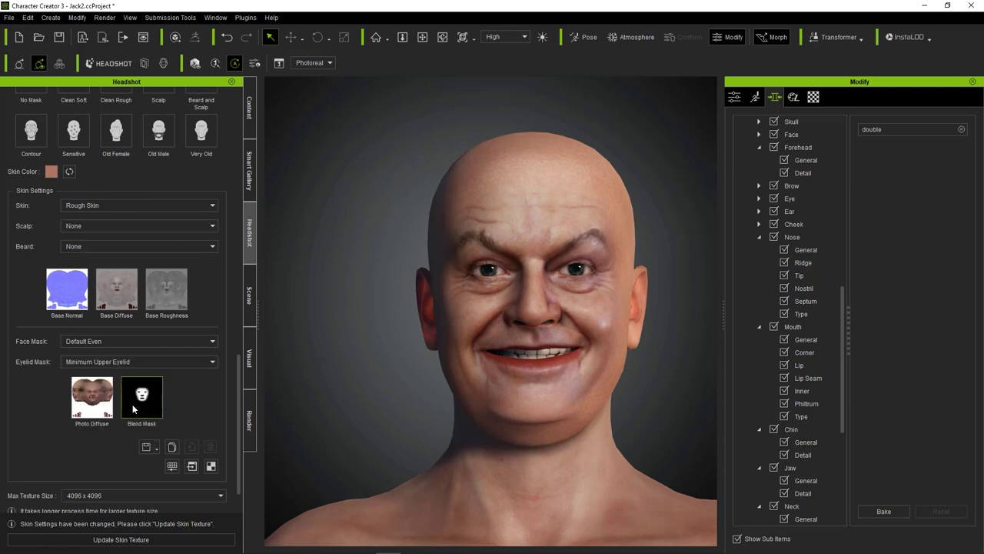
{"action": "right_click_drag", "start_coordinate": [335, 269], "coordinate": [343, 341]}
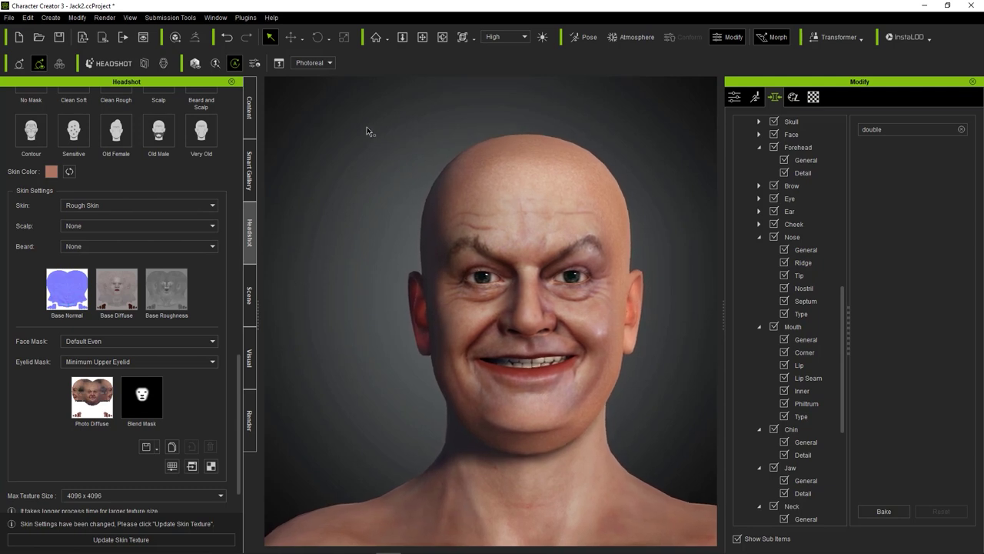
Activate the skin layer editor for the head.
{"action": "left_click", "coordinate": [793, 98]}
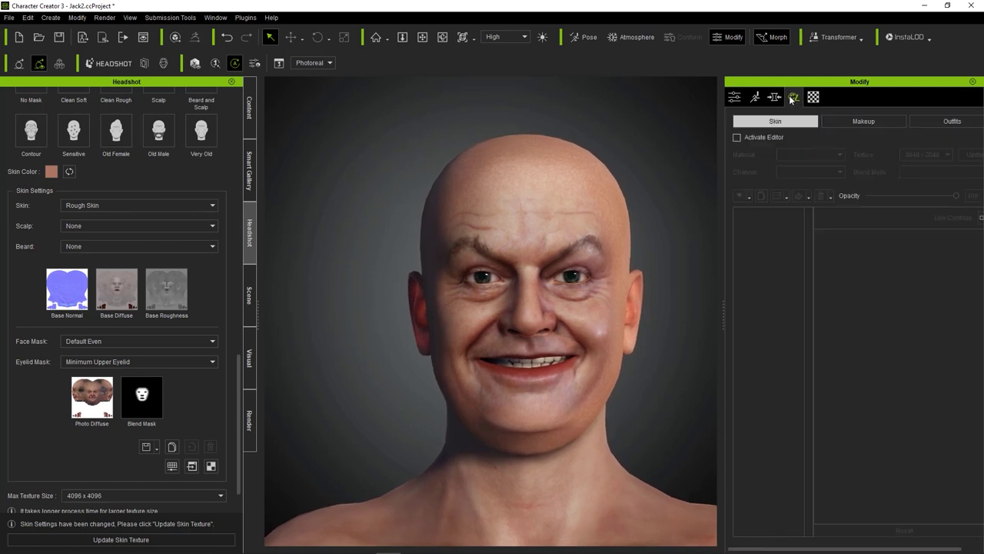
{"action": "left_click", "coordinate": [736, 137]}
{"action": "left_click", "coordinate": [406, 307]}
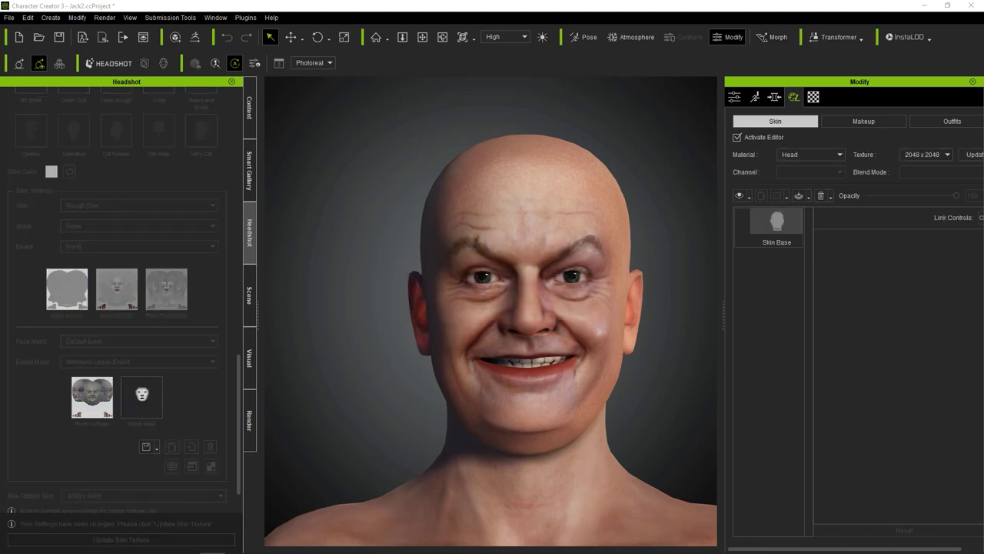
Find the Realistic Human Skin presets under Full Skin and apply the Male Old skin to the character.
{"action": "left_click", "coordinate": [251, 111]}
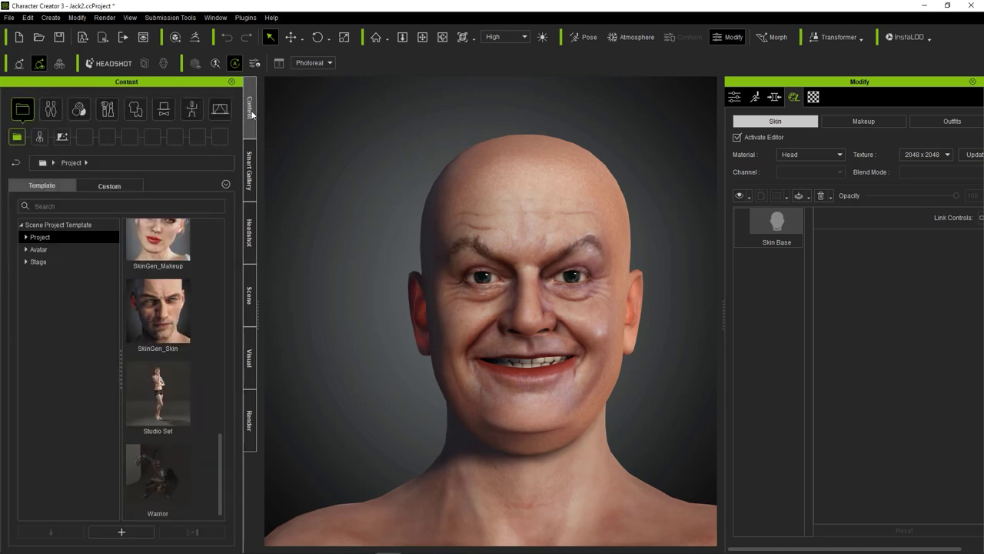
{"action": "left_click", "coordinate": [80, 111]}
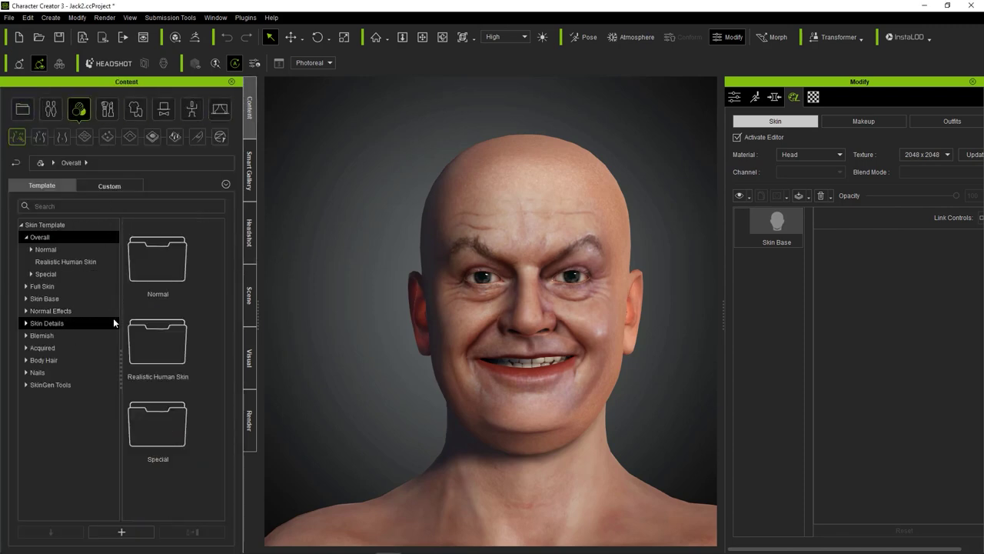
{"action": "left_click", "coordinate": [58, 262]}
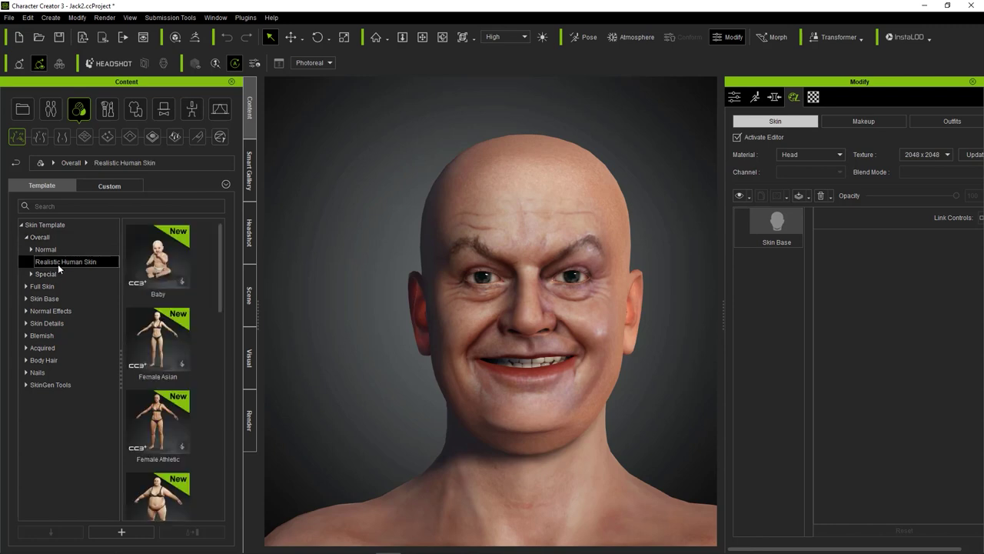
{"action": "left_click", "coordinate": [43, 298]}
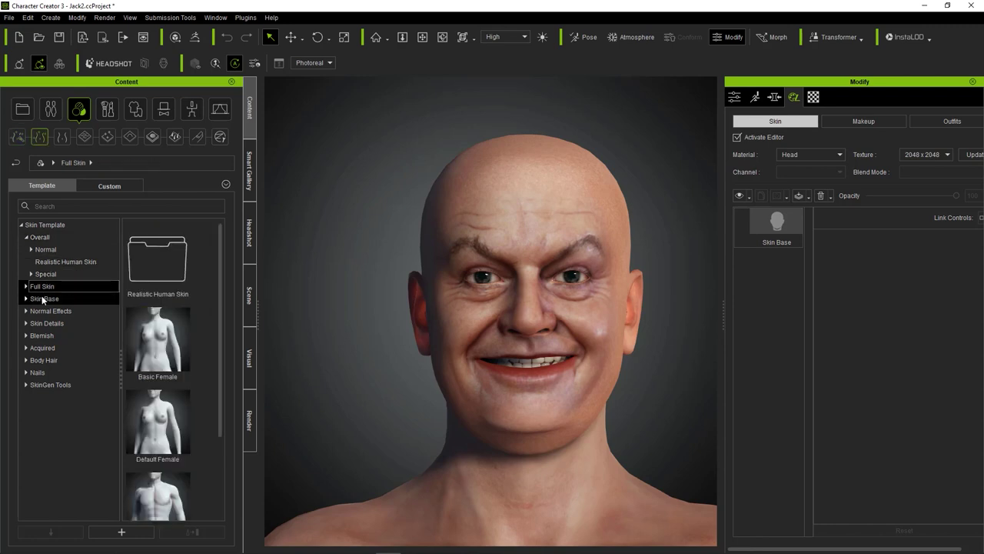
{"action": "scroll", "coordinate": [146, 266], "scroll_direction": "down", "scroll_amount": 5}
{"action": "scroll", "coordinate": [140, 295], "scroll_direction": "up", "scroll_amount": 5}
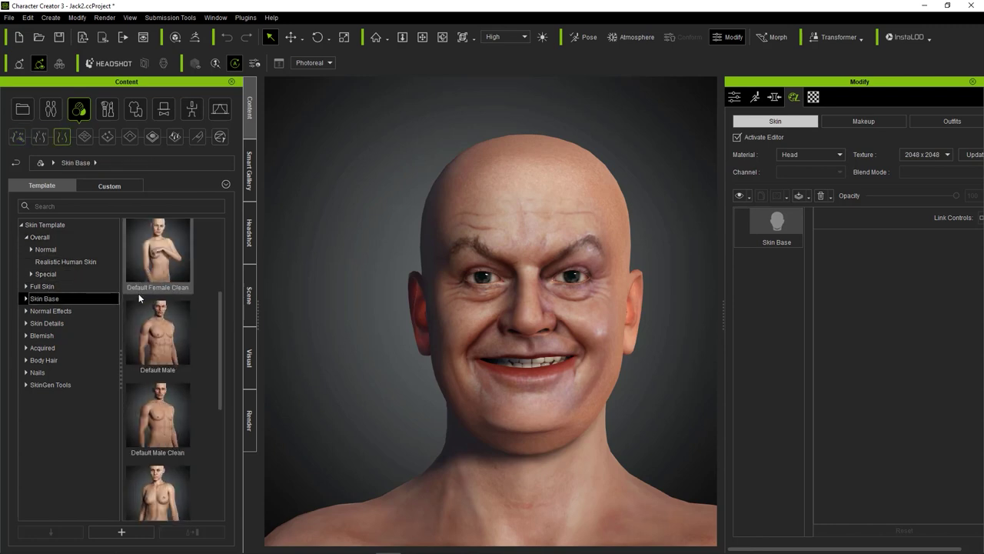
{"action": "left_click", "coordinate": [50, 285]}
{"action": "double_click", "coordinate": [157, 260]}
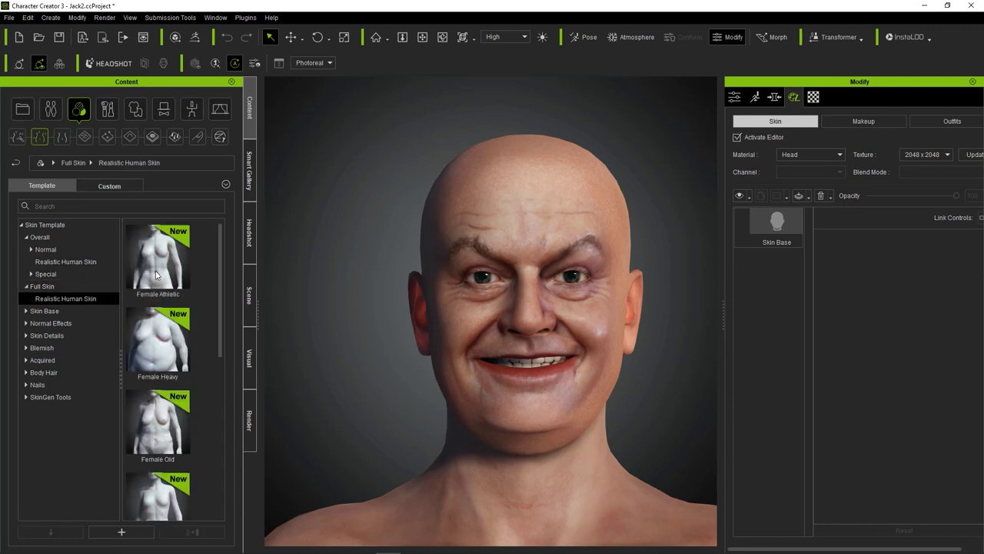
{"action": "scroll", "coordinate": [155, 282], "scroll_direction": "down", "scroll_amount": 5}
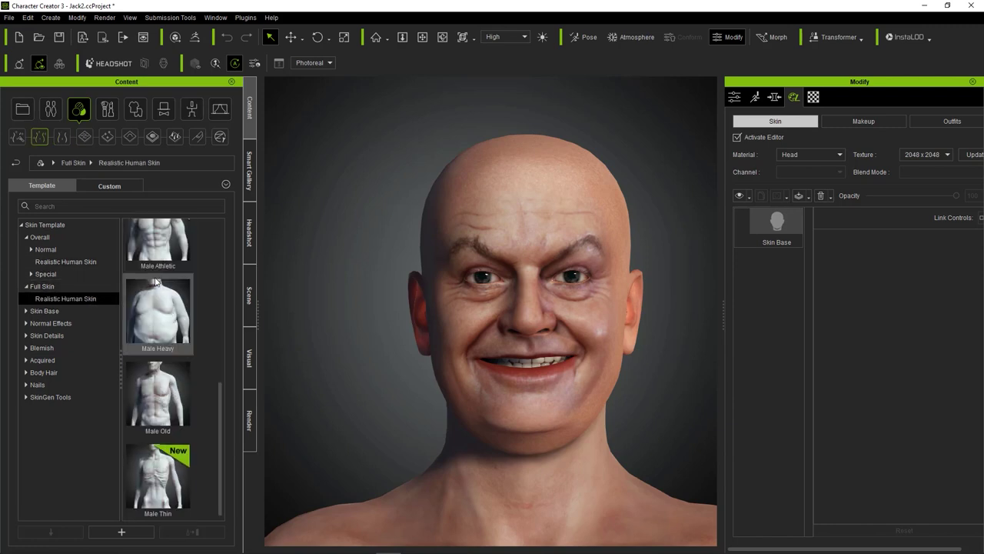
{"action": "double_click", "coordinate": [169, 390]}
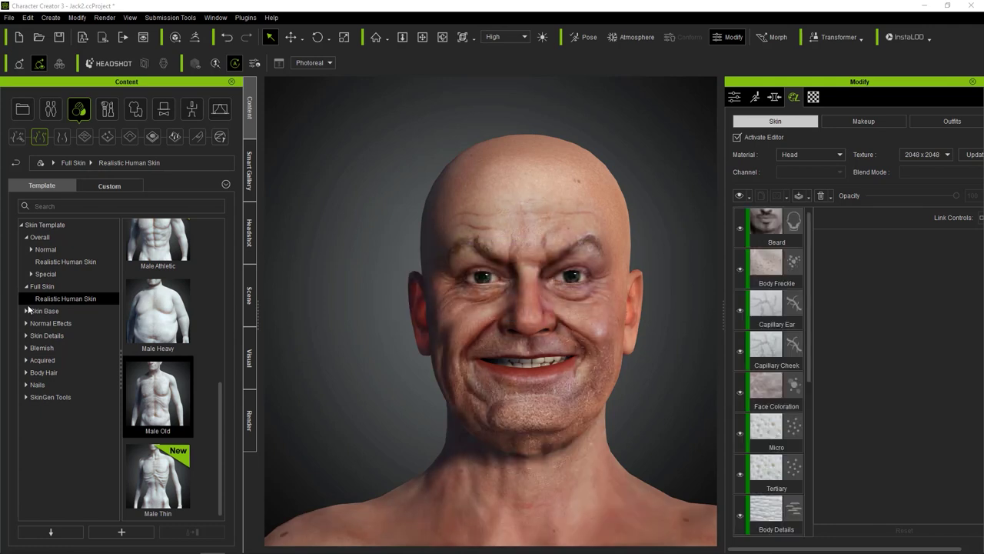
Lower the Wrinkle Broad layer's opacity, and set Wrinkle Fine to 24 and Eye Wrinkle to 28 opacity.
{"action": "scroll", "coordinate": [773, 281], "scroll_direction": "down", "scroll_amount": 5}
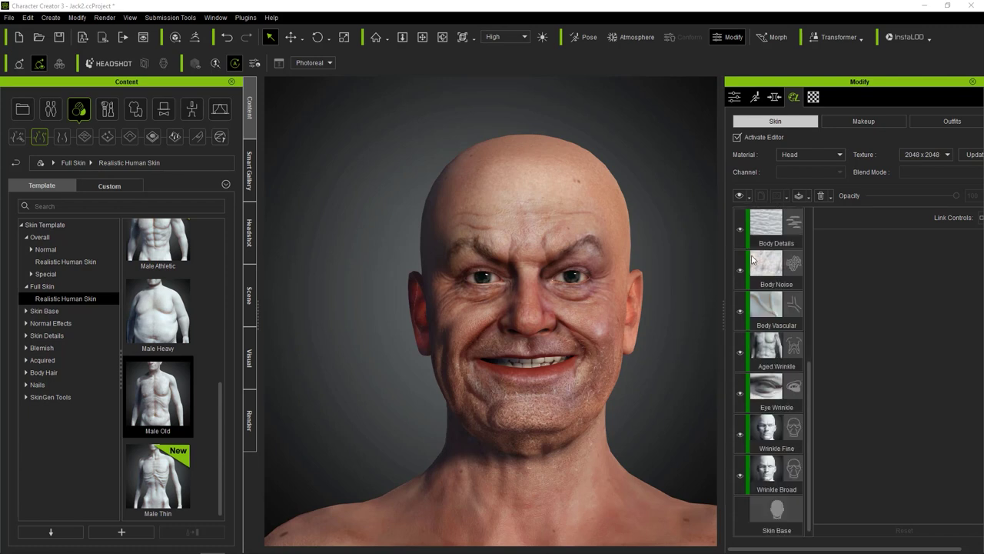
{"action": "left_click", "coordinate": [776, 471]}
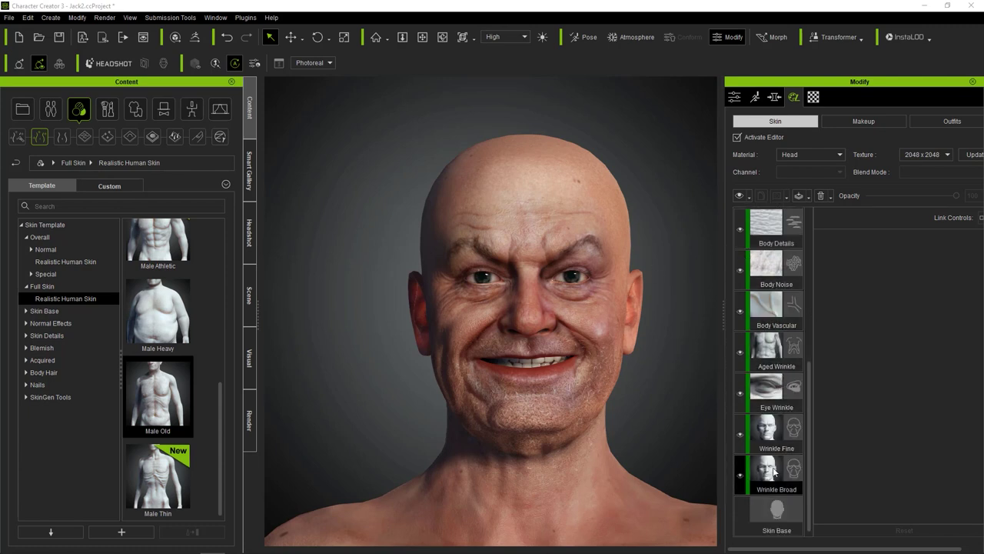
{"action": "left_click_drag", "start_coordinate": [938, 196], "coordinate": [818, 201]}
{"action": "left_click", "coordinate": [775, 431]}
{"action": "left_click_drag", "start_coordinate": [938, 197], "coordinate": [903, 202]}
{"action": "left_click", "coordinate": [775, 389]}
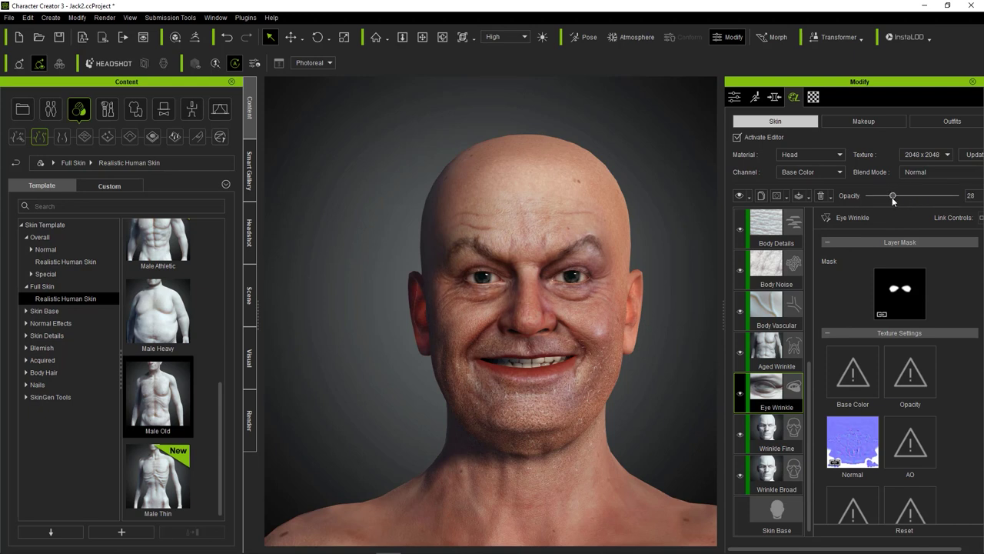
{"action": "left_click", "coordinate": [775, 433]}
Delete the Beard layer from the head's skin layers.
{"action": "key", "text": "Up"}
{"action": "key", "text": "Up"}
{"action": "key", "text": "Up"}
{"action": "key", "text": "Up"}
{"action": "key", "text": "Up"}
{"action": "key", "text": "Up"}
{"action": "key", "text": "Up"}
{"action": "key", "text": "Up"}
{"action": "key", "text": "Up"}
{"action": "key", "text": "Up"}
{"action": "key", "text": "Up"}
{"action": "key", "text": "Up"}
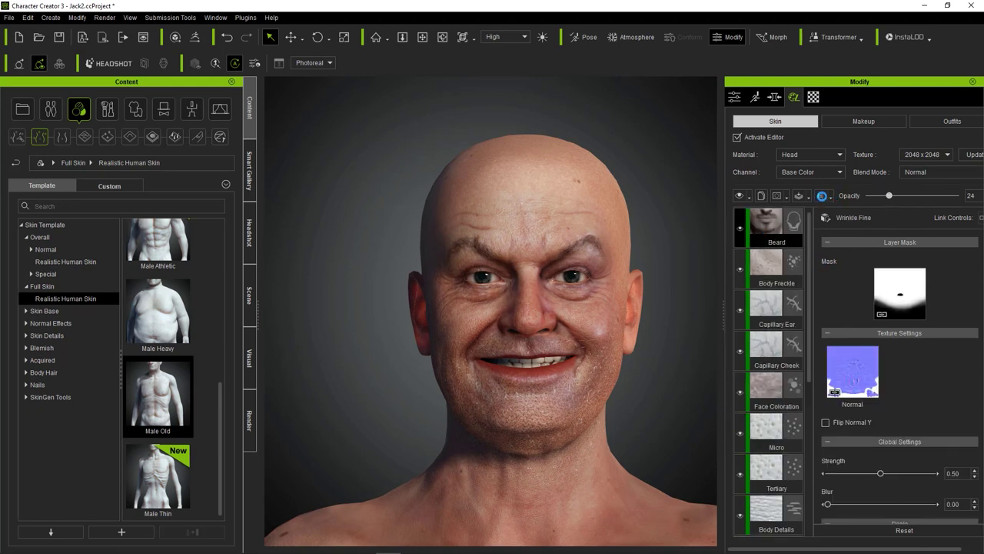
{"action": "left_click", "coordinate": [820, 195]}
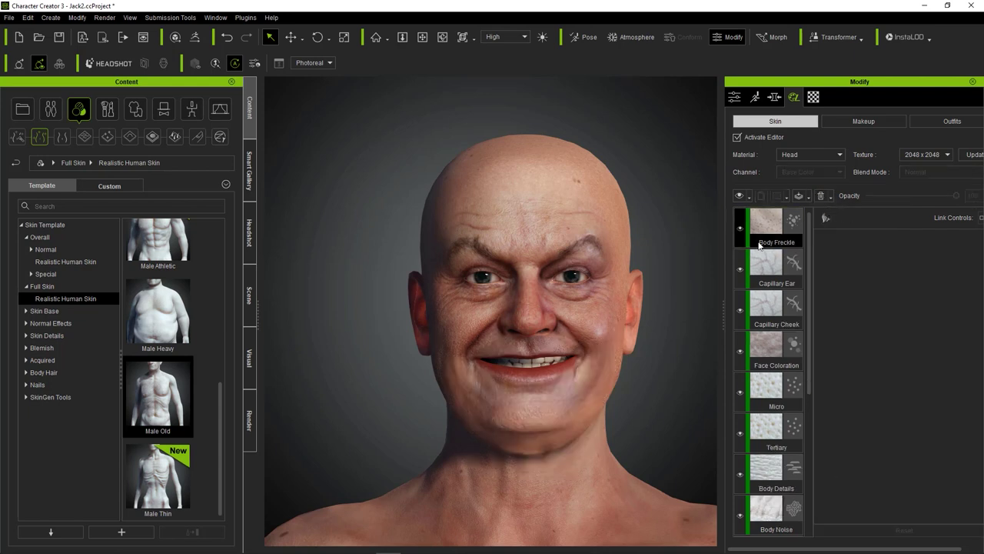
Inspect the Capillary Cheek layer and set the Face Coloration layer's opacity to 31.
{"action": "left_click", "coordinate": [780, 306]}
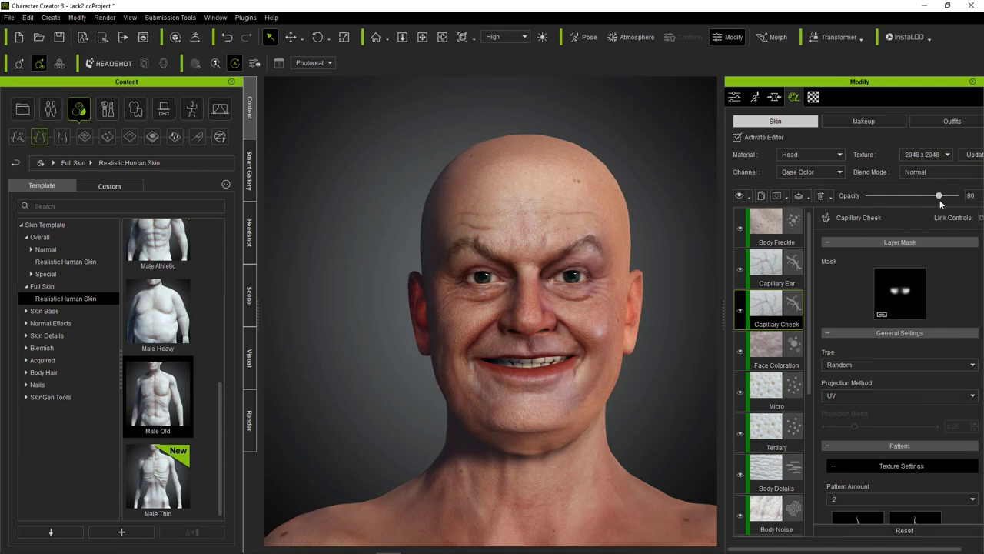
{"action": "left_click", "coordinate": [778, 343]}
{"action": "left_click_drag", "start_coordinate": [899, 195], "coordinate": [892, 197]}
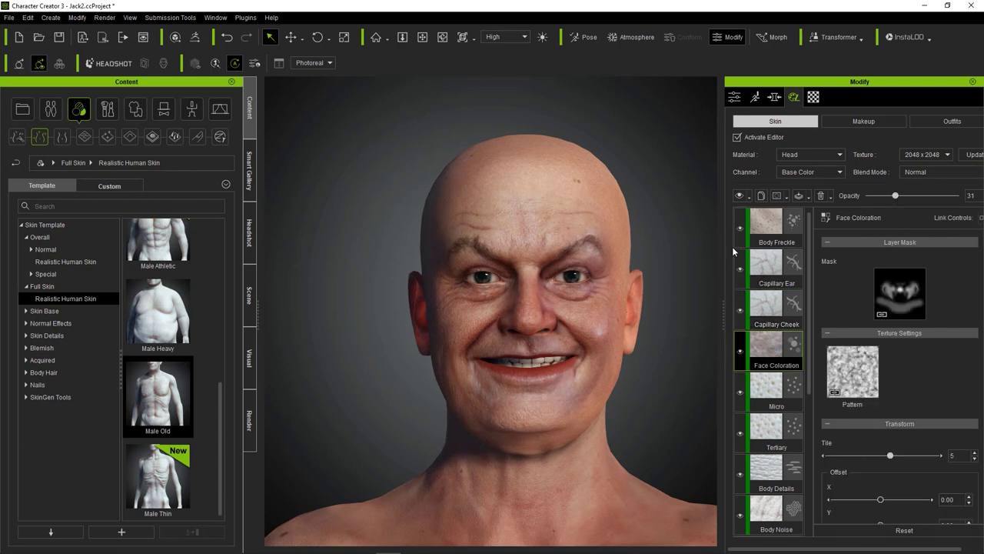
Check the Body Details and Micro layers against the upper body, and set the Face Coloration layer's opacity to 40.
{"action": "left_click", "coordinate": [769, 471]}
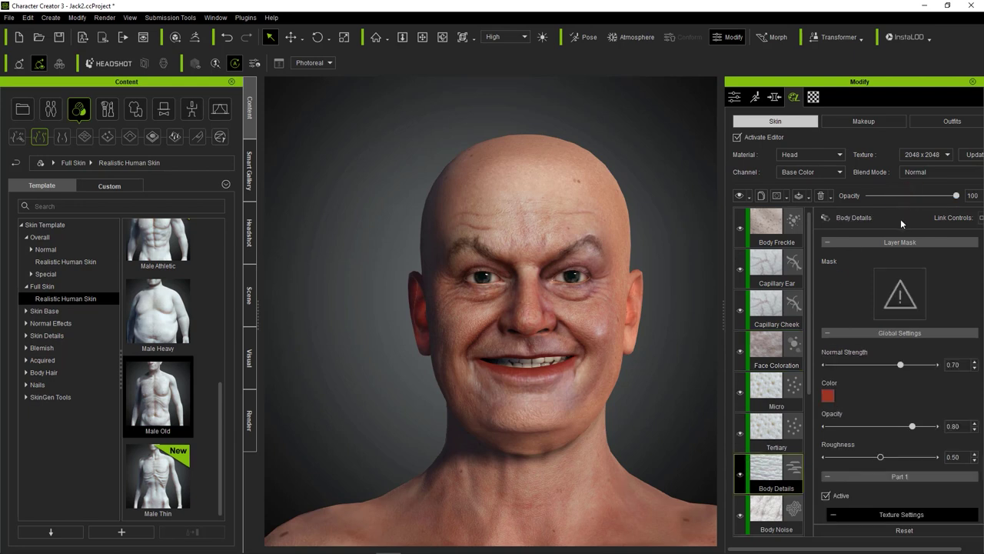
{"action": "scroll", "coordinate": [769, 462], "scroll_direction": "down", "scroll_amount": 3}
{"action": "scroll", "coordinate": [596, 300], "scroll_direction": "down", "scroll_amount": 3}
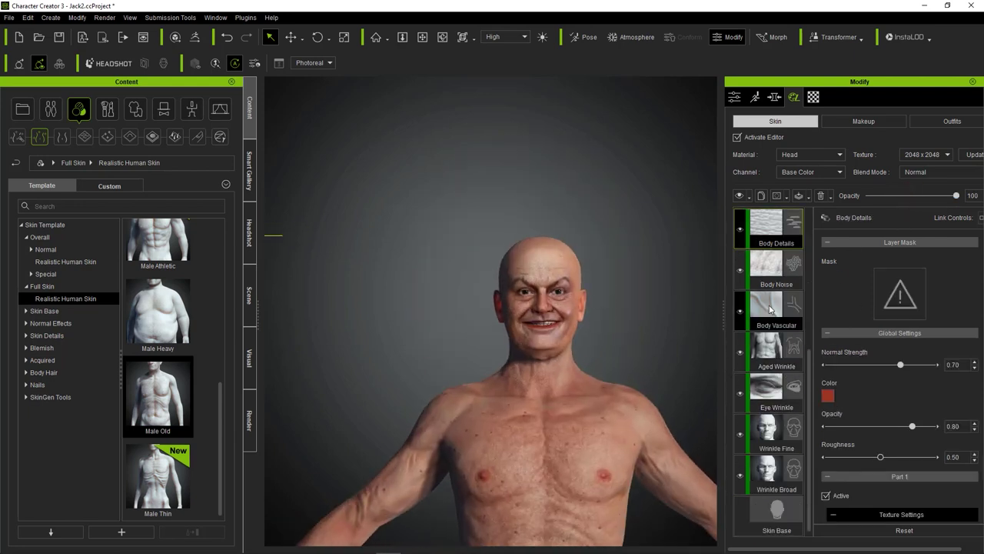
{"action": "scroll", "coordinate": [768, 354], "scroll_direction": "up", "scroll_amount": 3}
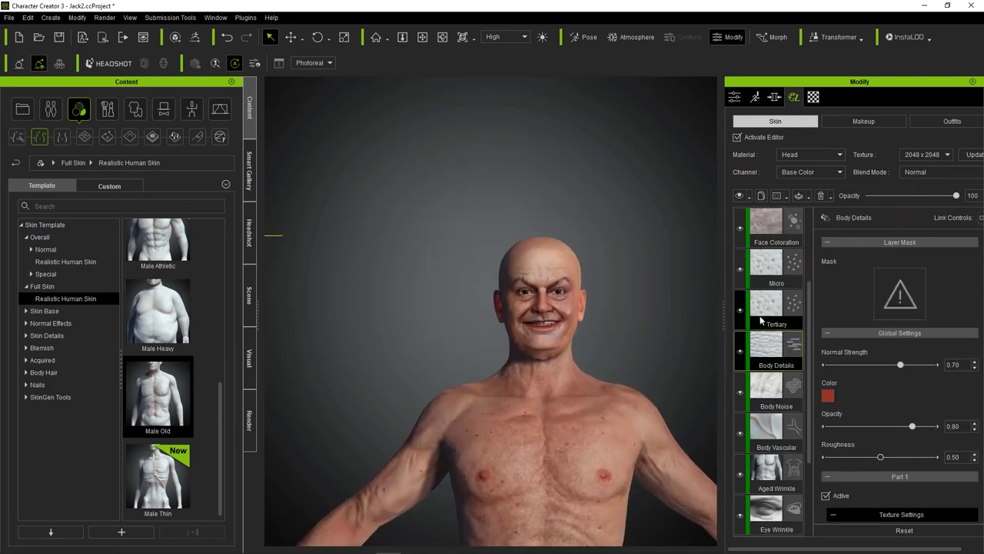
{"action": "left_click", "coordinate": [775, 269]}
{"action": "left_click", "coordinate": [777, 229]}
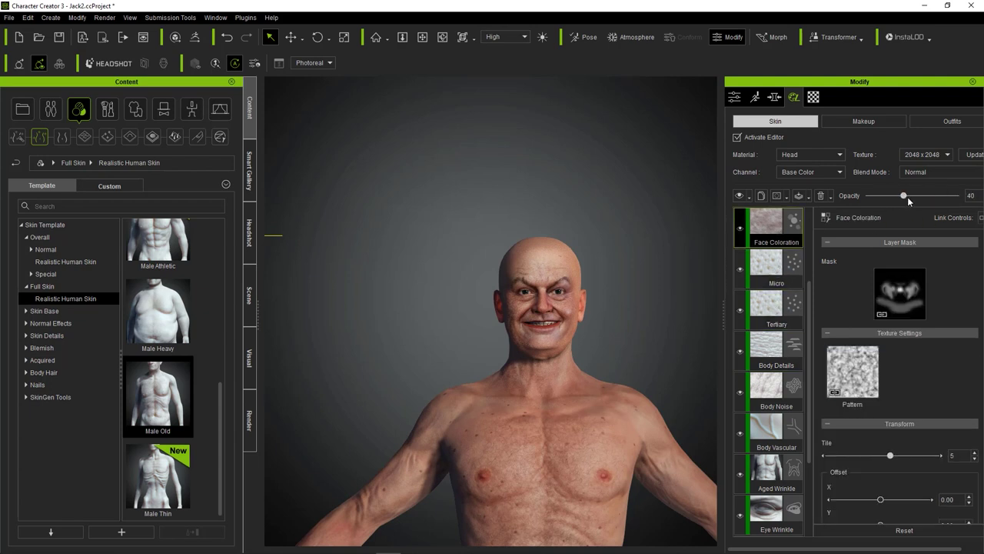
Reduce the Tertiary skin layer's opacity to 50 and check the effect on the face.
{"action": "left_click", "coordinate": [771, 306]}
{"action": "left_click_drag", "start_coordinate": [939, 197], "coordinate": [904, 196]}
{"action": "scroll", "coordinate": [608, 288], "scroll_direction": "up", "scroll_amount": 5}
{"action": "middle_click_drag", "start_coordinate": [608, 288], "coordinate": [647, 256]}
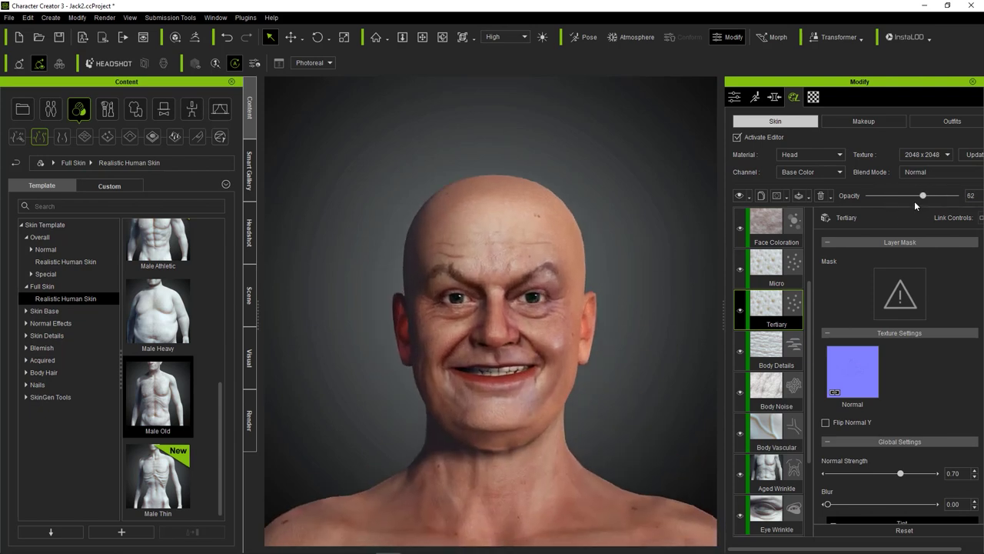
Set the Body Noise layer's opacity to 46 and the Body Freckle layer's opacity to 51.
{"action": "left_click", "coordinate": [773, 355]}
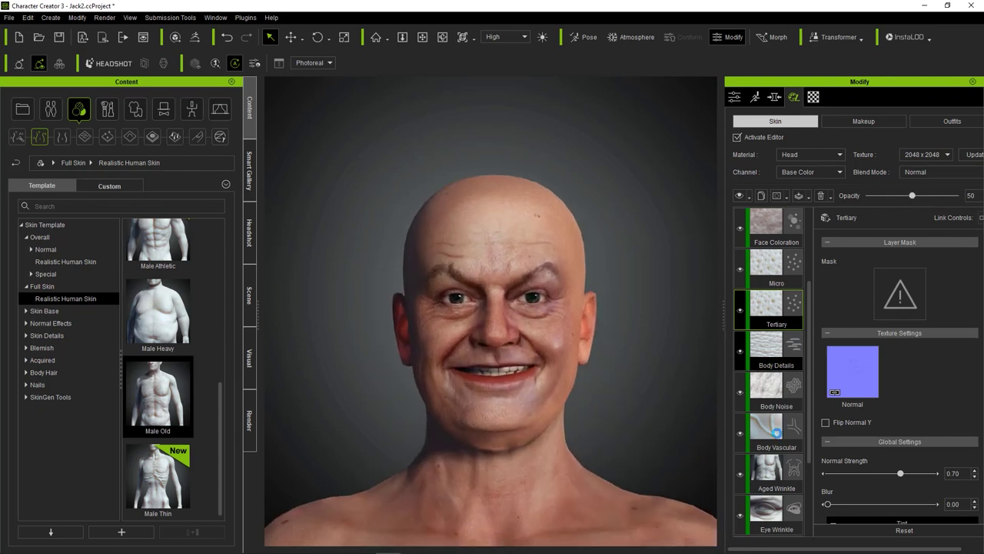
{"action": "scroll", "coordinate": [769, 358], "scroll_direction": "down", "scroll_amount": 3}
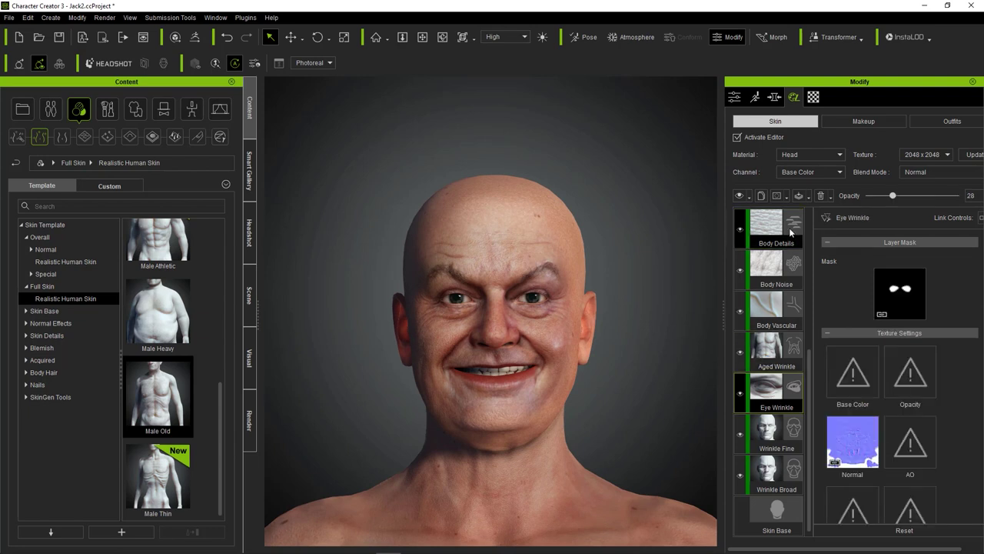
{"action": "left_click", "coordinate": [811, 154]}
{"action": "left_click", "coordinate": [773, 266]}
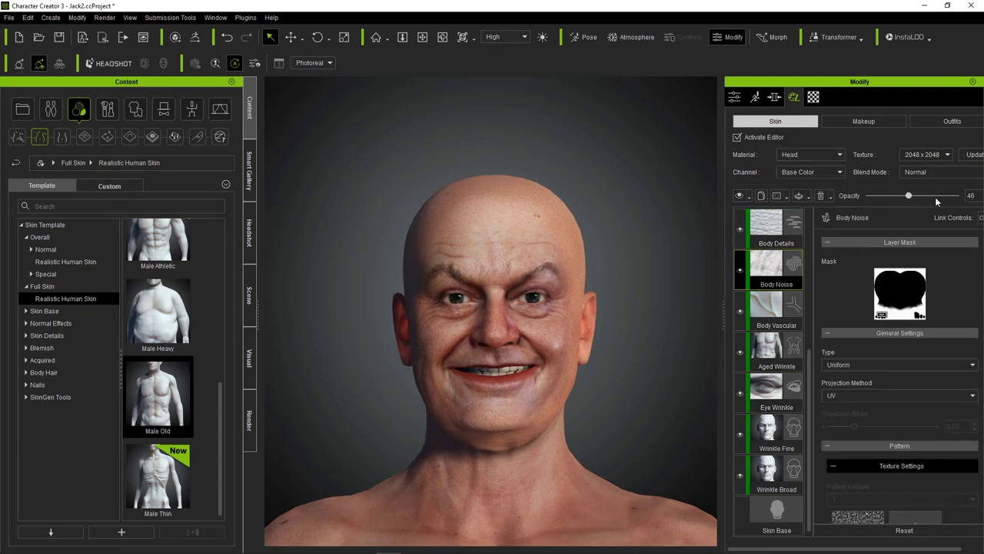
{"action": "scroll", "coordinate": [791, 288], "scroll_direction": "up", "scroll_amount": 5}
{"action": "left_click", "coordinate": [797, 228]}
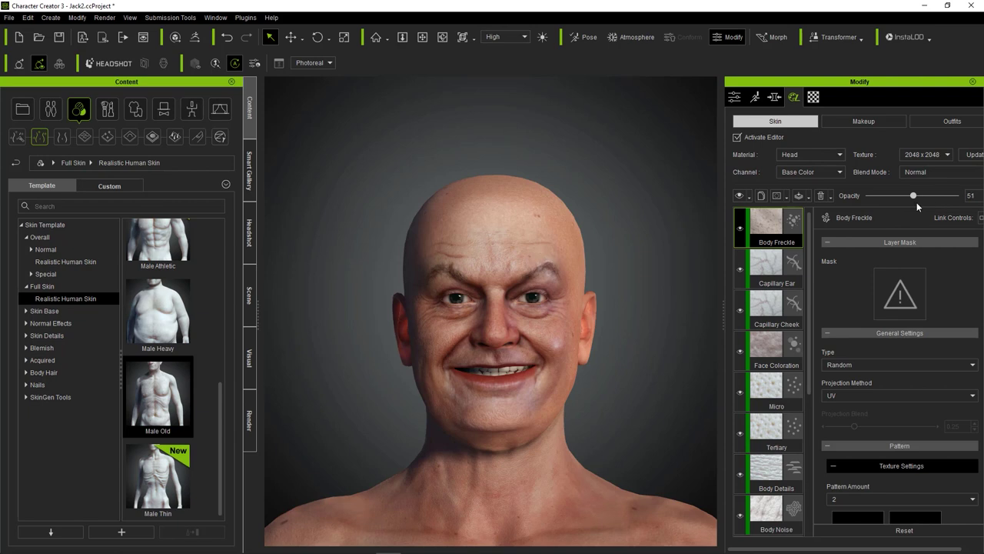
Set the Body Freckle layer's opacity to 40 and check the skin on the face and upper body.
{"action": "scroll", "coordinate": [458, 350], "scroll_direction": "down", "scroll_amount": 5}
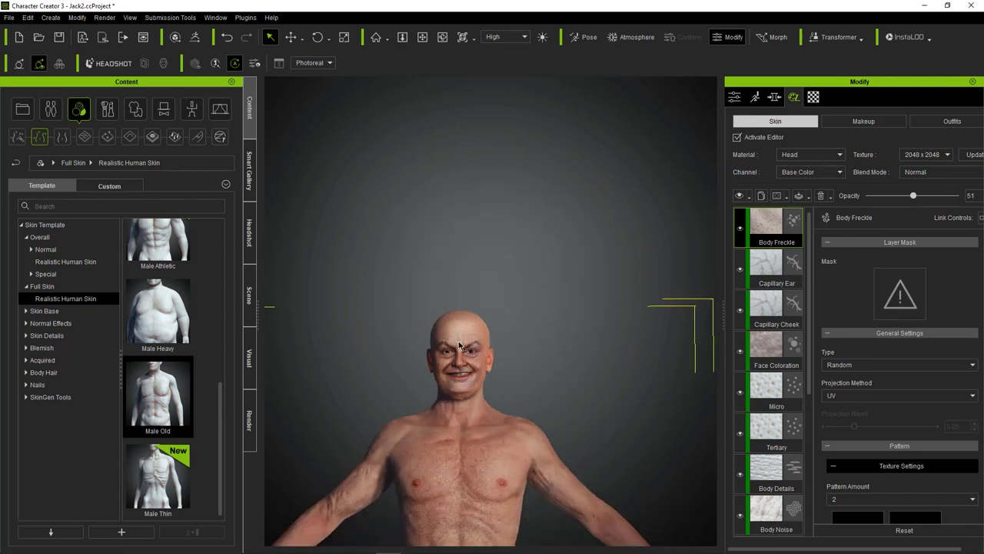
{"action": "scroll", "coordinate": [459, 350], "scroll_direction": "up", "scroll_amount": 5}
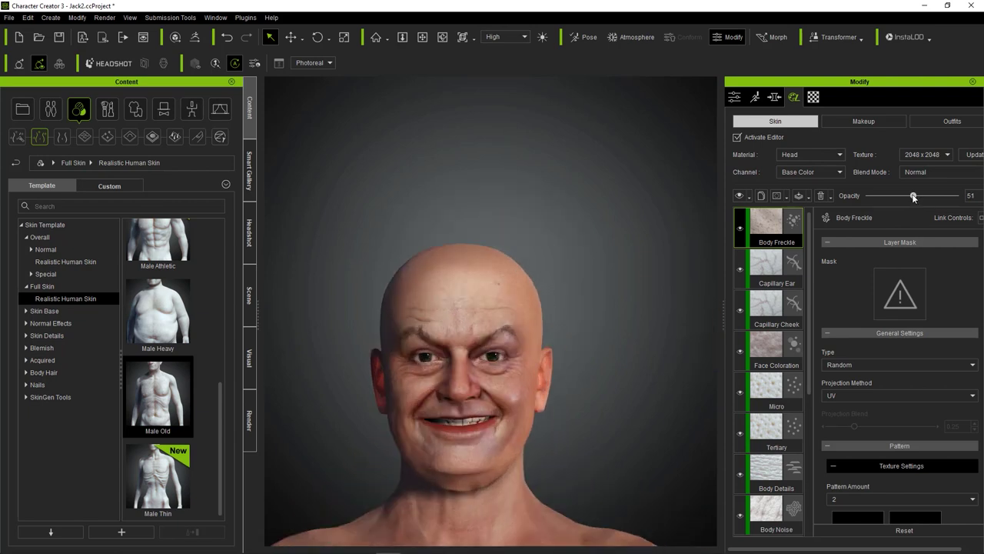
{"action": "left_click_drag", "start_coordinate": [913, 198], "coordinate": [904, 198]}
{"action": "scroll", "coordinate": [502, 268], "scroll_direction": "down", "scroll_amount": 5}
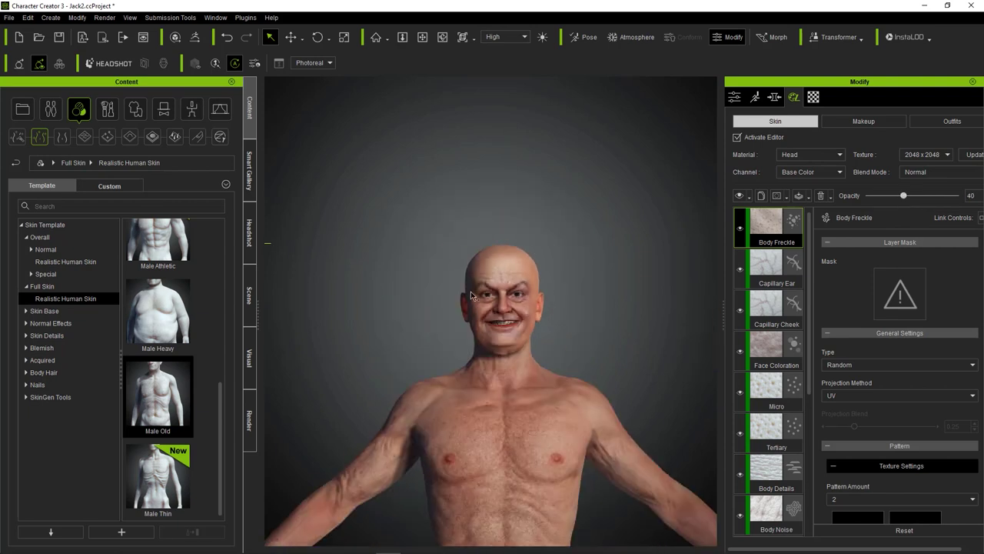
{"action": "scroll", "coordinate": [501, 268], "scroll_direction": "up", "scroll_amount": 4}
{"action": "scroll", "coordinate": [513, 219], "scroll_direction": "up", "scroll_amount": 3}
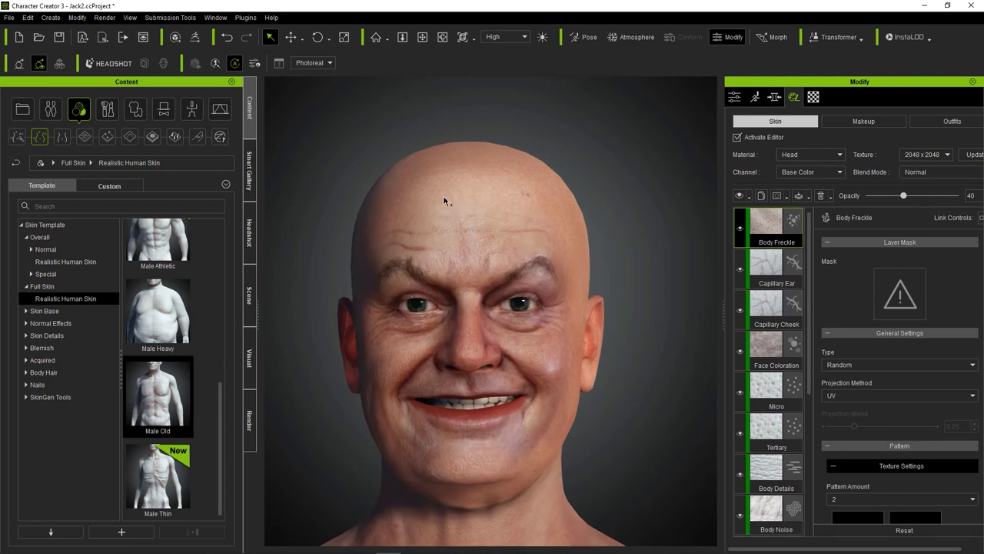
Switch to the makeup layers and browse the Eyebrow makeup templates.
{"action": "left_click", "coordinate": [877, 120]}
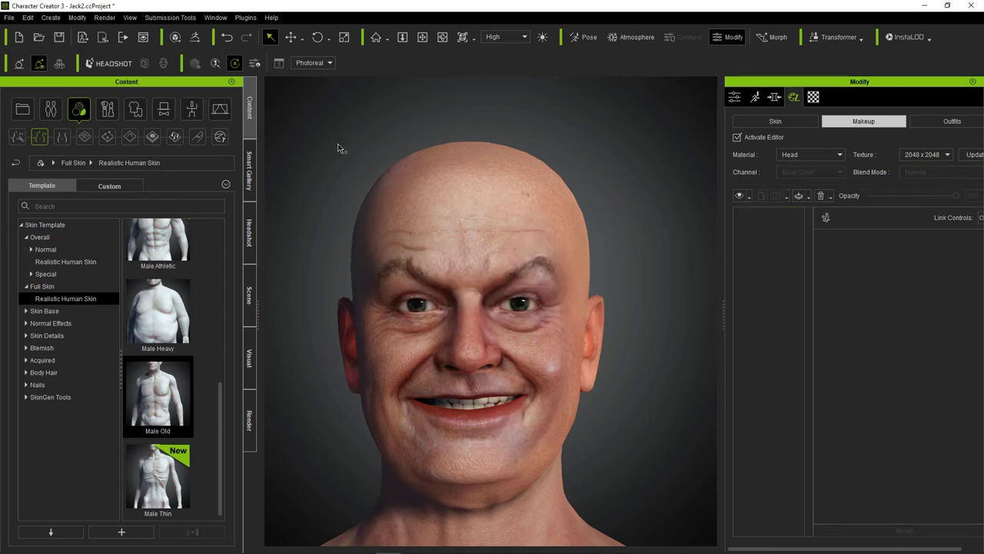
{"action": "left_click", "coordinate": [111, 110]}
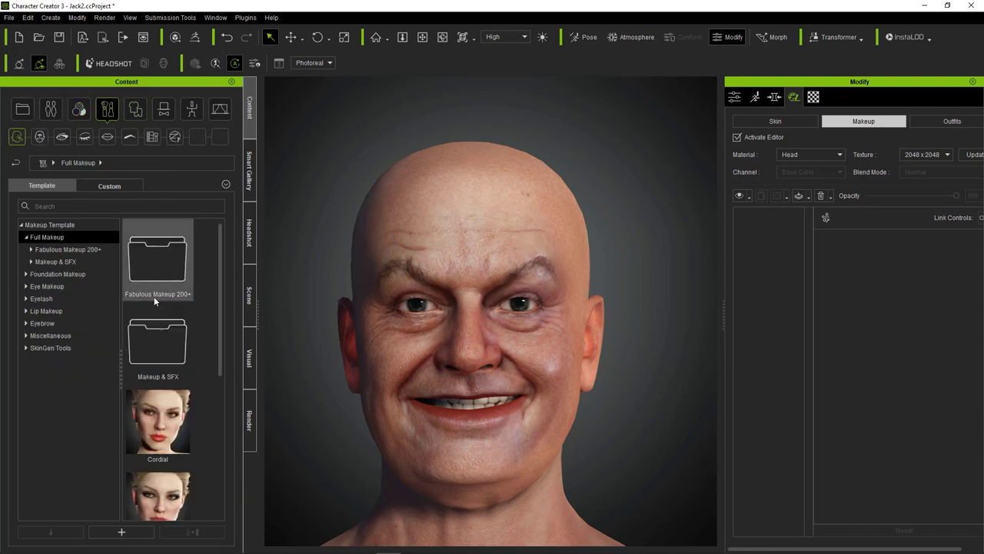
{"action": "scroll", "coordinate": [154, 300], "scroll_direction": "down", "scroll_amount": 5}
{"action": "scroll", "coordinate": [170, 319], "scroll_direction": "up", "scroll_amount": 5}
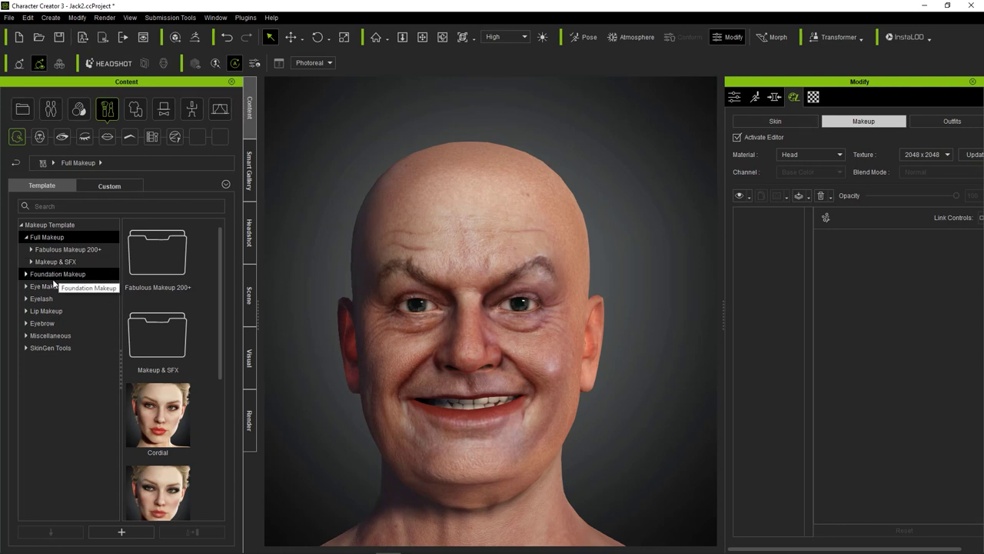
{"action": "left_click", "coordinate": [48, 326]}
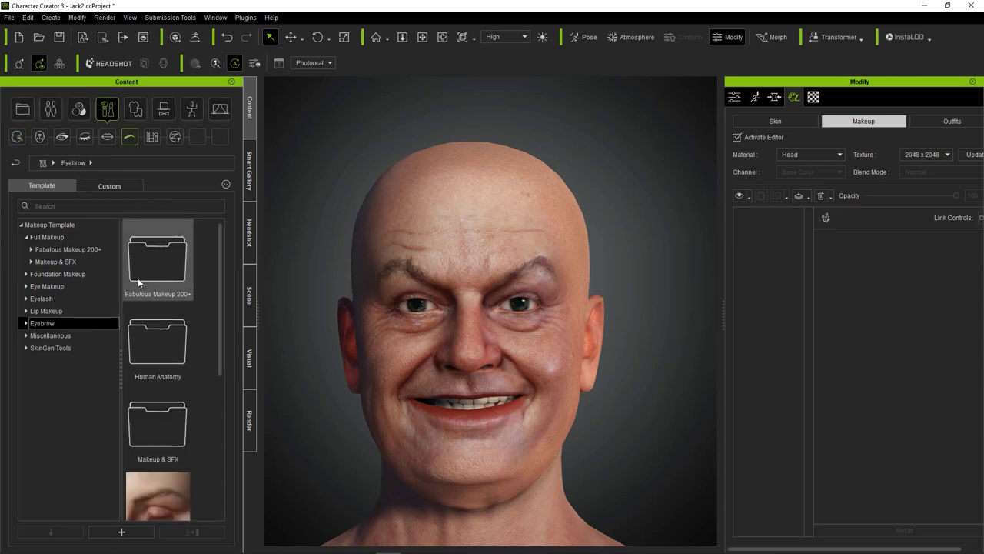
{"action": "scroll", "coordinate": [137, 278], "scroll_direction": "down", "scroll_amount": 3}
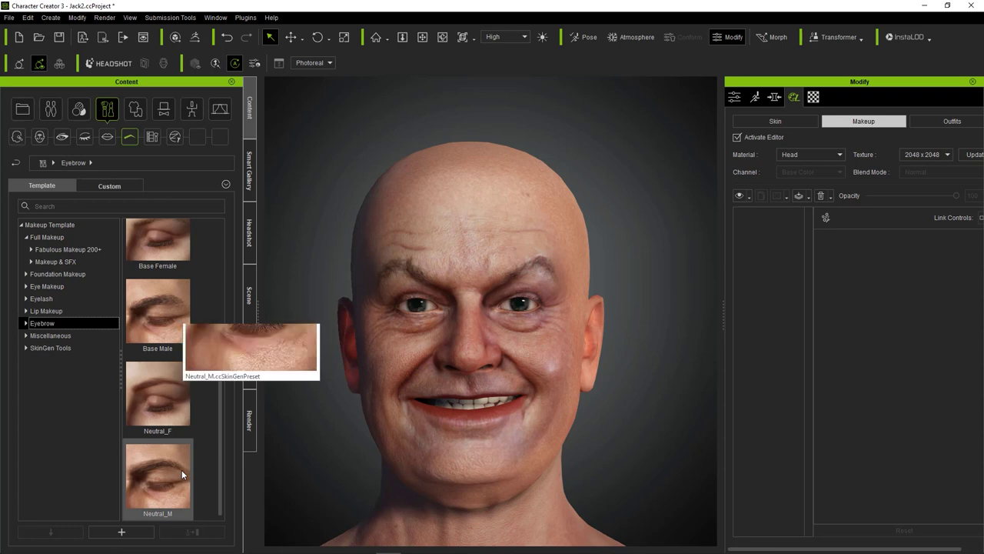
{"action": "scroll", "coordinate": [190, 312], "scroll_direction": "up", "scroll_amount": 3}
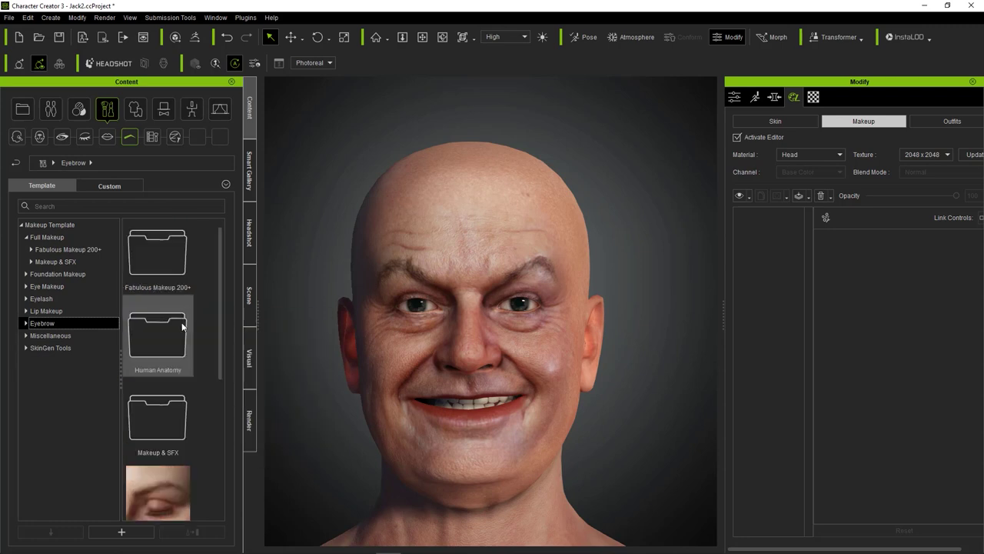
{"action": "scroll", "coordinate": [185, 321], "scroll_direction": "down", "scroll_amount": 3}
{"action": "scroll", "coordinate": [185, 346], "scroll_direction": "up", "scroll_amount": 3}
Apply the Male Heavy eyebrow preset from the Human Anatomy eyebrow templates.
{"action": "double_click", "coordinate": [177, 348]}
{"action": "scroll", "coordinate": [193, 310], "scroll_direction": "down", "scroll_amount": 1}
{"action": "scroll", "coordinate": [178, 354], "scroll_direction": "down", "scroll_amount": 3}
{"action": "scroll", "coordinate": [179, 353], "scroll_direction": "down", "scroll_amount": 1}
{"action": "mouse_move", "coordinate": [184, 417]}
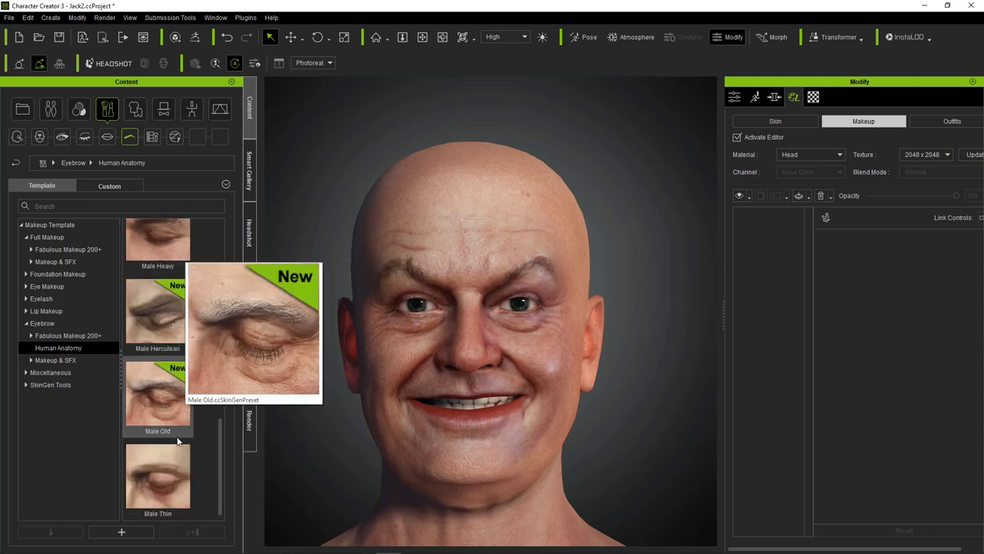
{"action": "scroll", "coordinate": [163, 483], "scroll_direction": "up", "scroll_amount": 3}
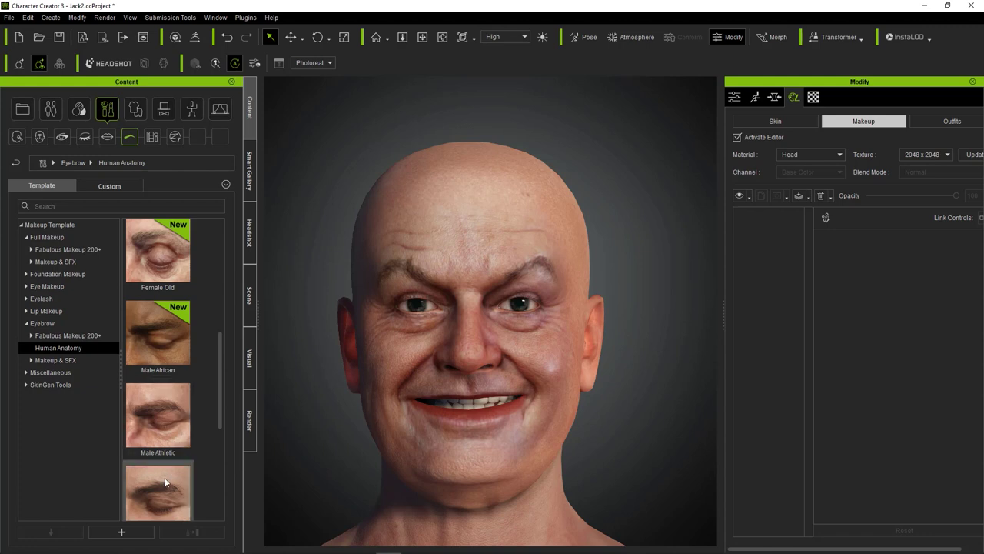
{"action": "scroll", "coordinate": [164, 481], "scroll_direction": "down", "scroll_amount": 3}
{"action": "double_click", "coordinate": [155, 245]}
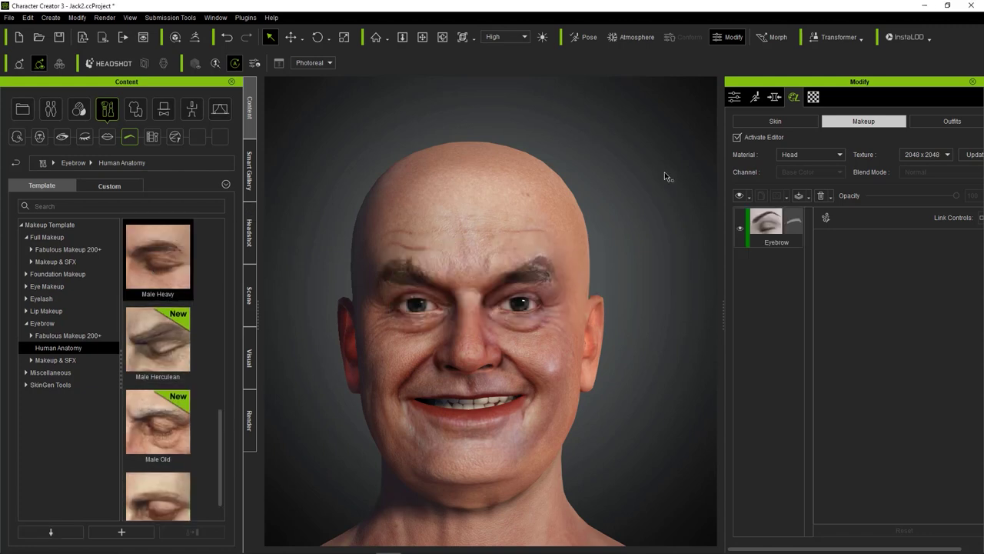
Set the Eyebrow layer's left eyebrow distortion to Top Left 0.61, Bottom Left 1.28, Top Right 2.00 and Bottom Right 0.29.
{"action": "left_click", "coordinate": [772, 227]}
{"action": "scroll", "coordinate": [861, 331], "scroll_direction": "down", "scroll_amount": 10}
{"action": "scroll", "coordinate": [860, 352], "scroll_direction": "down", "scroll_amount": 8}
{"action": "left_click_drag", "start_coordinate": [882, 459], "coordinate": [929, 517]}
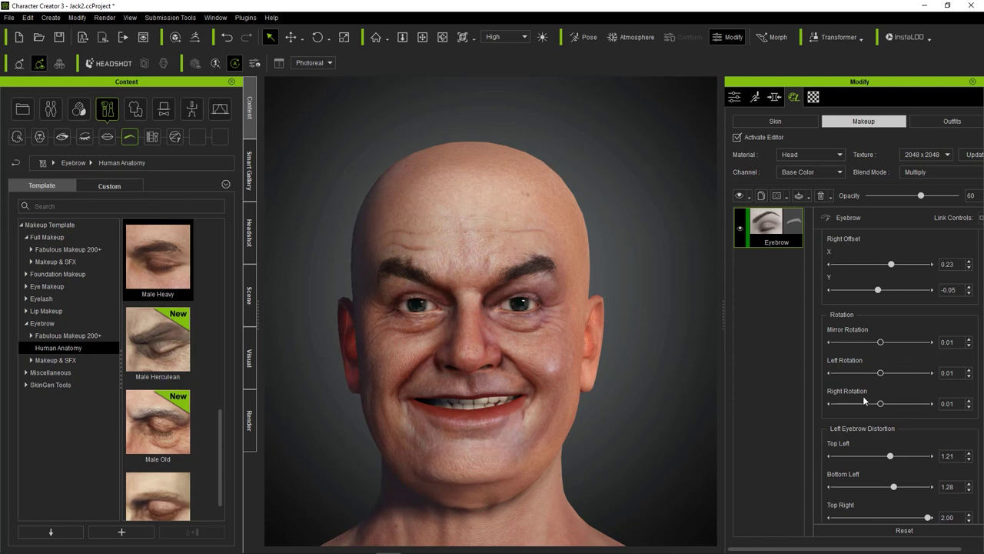
{"action": "scroll", "coordinate": [834, 421], "scroll_direction": "down", "scroll_amount": 3}
{"action": "left_click_drag", "start_coordinate": [880, 455], "coordinate": [847, 459]}
{"action": "left_click_drag", "start_coordinate": [884, 367], "coordinate": [863, 367]}
{"action": "scroll", "coordinate": [677, 357], "scroll_direction": "down", "scroll_amount": 2}
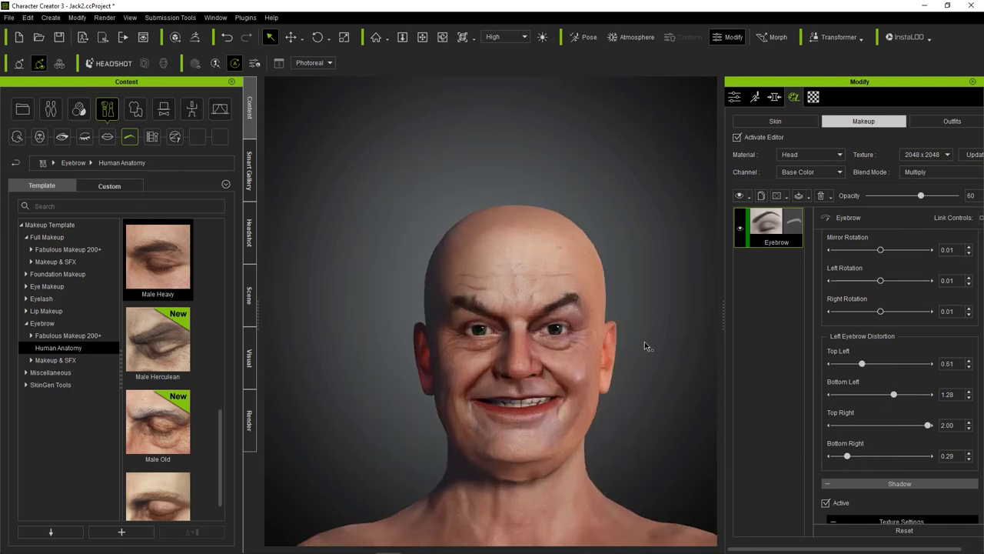
Set the Eyebrow layer's opacity to 44 and check how the brows blend with the face.
{"action": "scroll", "coordinate": [707, 324], "scroll_direction": "up", "scroll_amount": 2}
{"action": "mouse_move", "coordinate": [920, 195]}
{"action": "left_mouse_down"}
{"action": "mouse_move", "coordinate": [946, 196]}
{"action": "mouse_move", "coordinate": [905, 199]}
{"action": "left_mouse_up"}
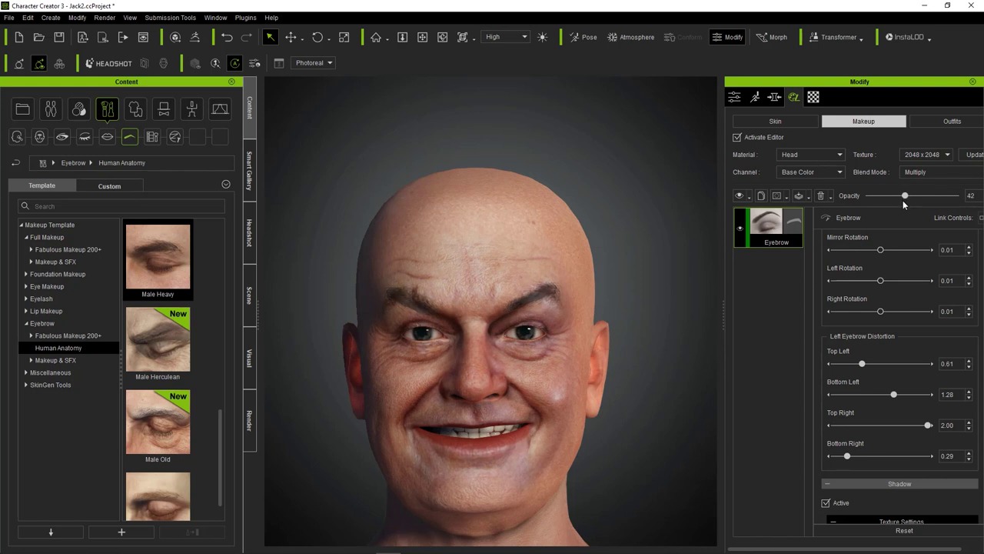
{"action": "scroll", "coordinate": [821, 269], "scroll_direction": "down", "scroll_amount": 5}
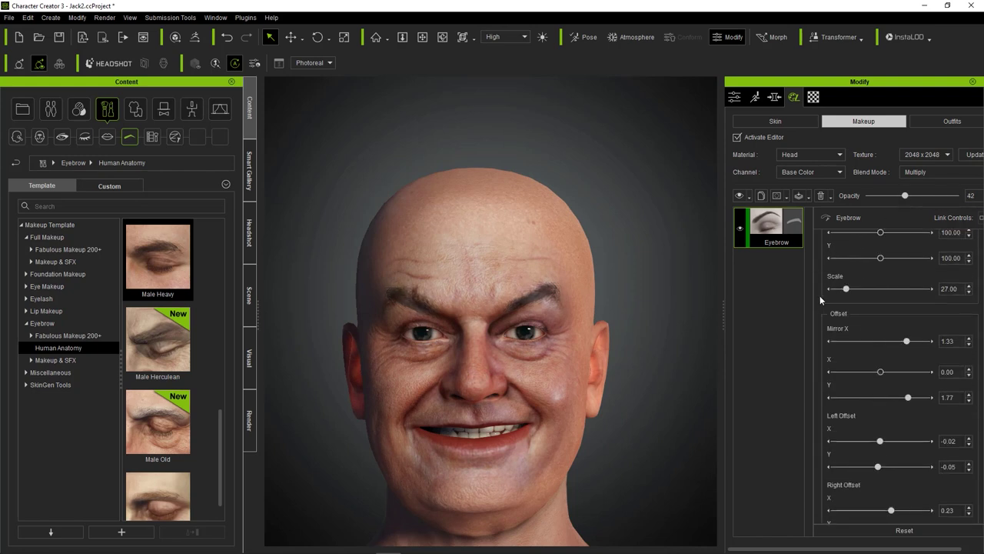
{"action": "scroll", "coordinate": [820, 297], "scroll_direction": "up", "scroll_amount": 5}
{"action": "scroll", "coordinate": [824, 301], "scroll_direction": "up", "scroll_amount": 6}
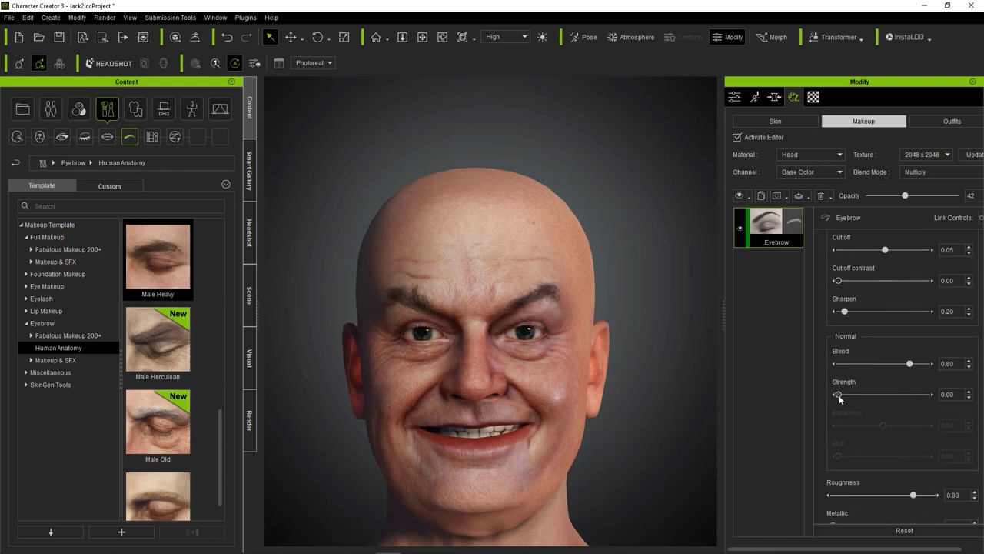
{"action": "scroll", "coordinate": [816, 341], "scroll_direction": "up", "scroll_amount": 6}
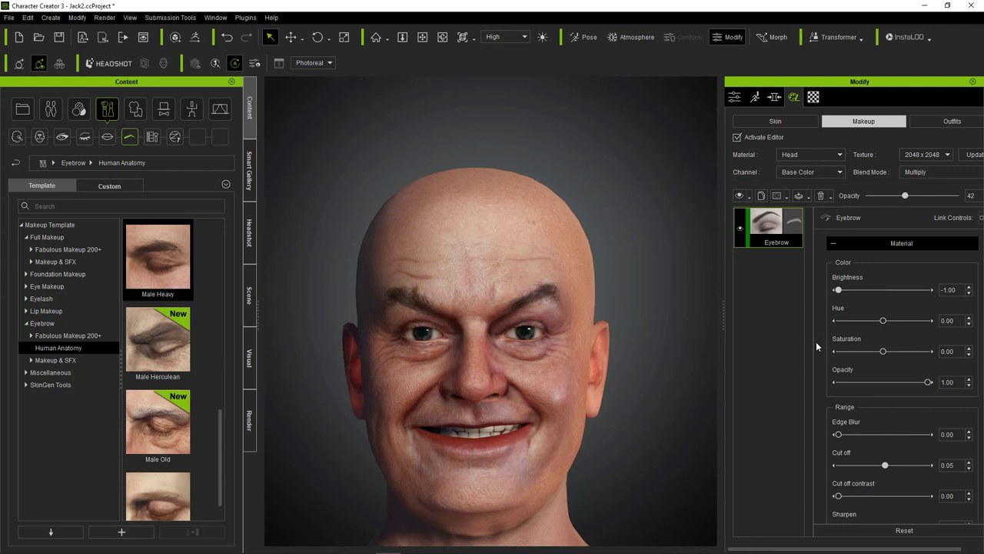
{"action": "mouse_move", "coordinate": [904, 196]}
{"action": "left_mouse_down"}
{"action": "mouse_move", "coordinate": [917, 196]}
{"action": "mouse_move", "coordinate": [906, 198]}
{"action": "left_mouse_up"}
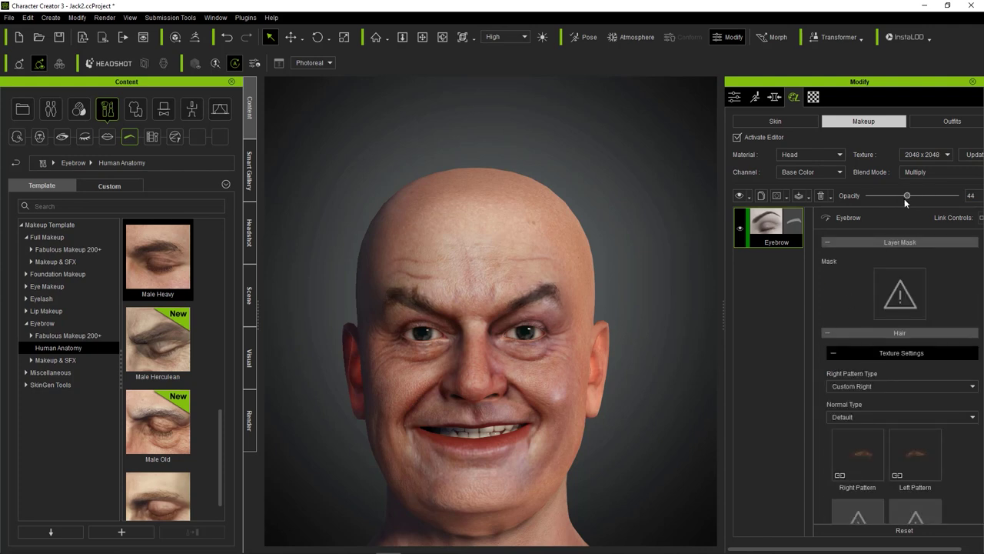
{"action": "middle_click_drag", "start_coordinate": [680, 190], "coordinate": [650, 158]}
{"action": "right_click_drag", "start_coordinate": [650, 159], "coordinate": [569, 201]}
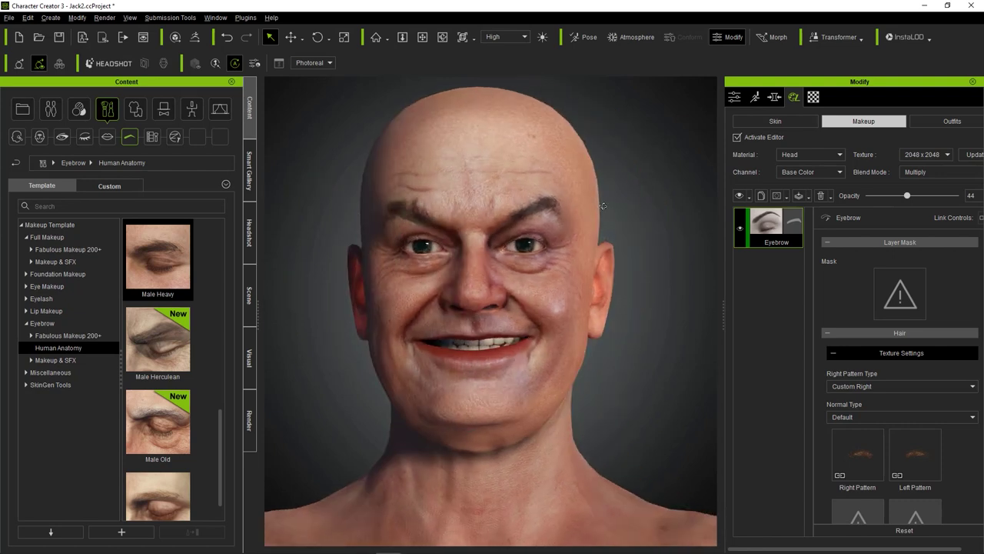
Add the Face Decal M1 skin detail from the Realistic Human Skin face decals to the head.
{"action": "left_click", "coordinate": [78, 112]}
{"action": "left_click", "coordinate": [42, 249]}
{"action": "left_click", "coordinate": [47, 298]}
{"action": "double_click", "coordinate": [157, 270]}
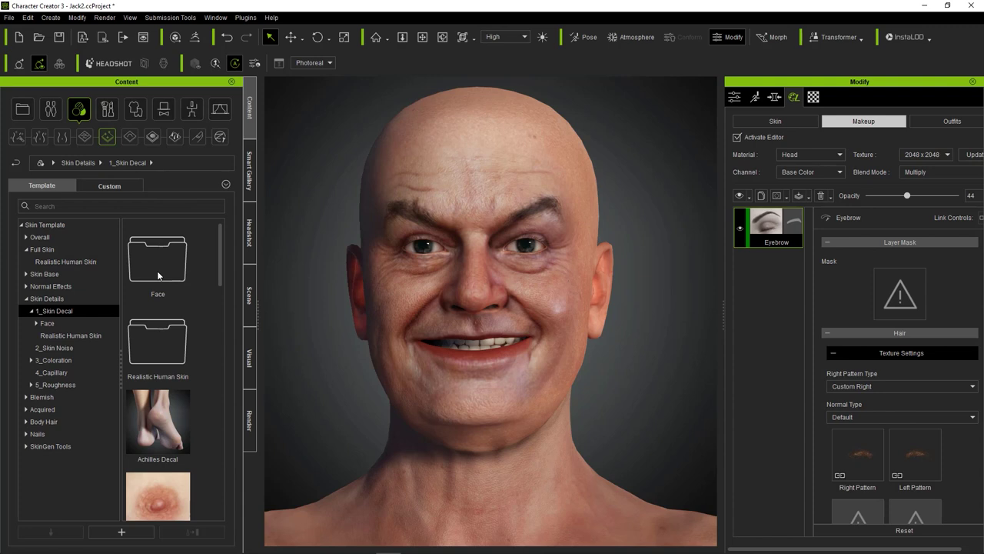
{"action": "double_click", "coordinate": [158, 275]}
{"action": "double_click", "coordinate": [158, 275]}
{"action": "scroll", "coordinate": [157, 275], "scroll_direction": "down", "scroll_amount": 4}
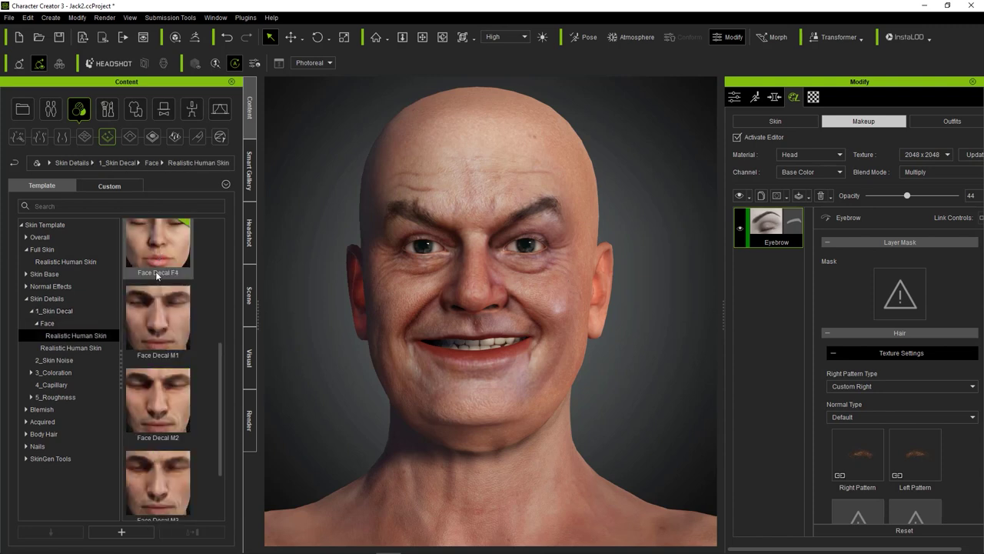
{"action": "double_click", "coordinate": [155, 320]}
{"action": "left_click", "coordinate": [417, 303]}
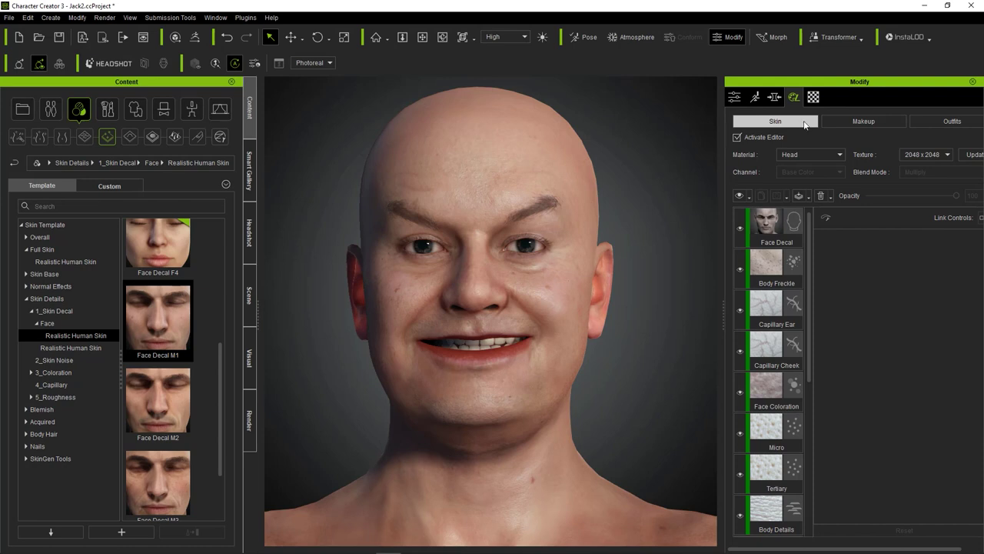
Move the Face Decal layer down the skin layer stack to directly above Skin Base.
{"action": "left_click", "coordinate": [773, 223]}
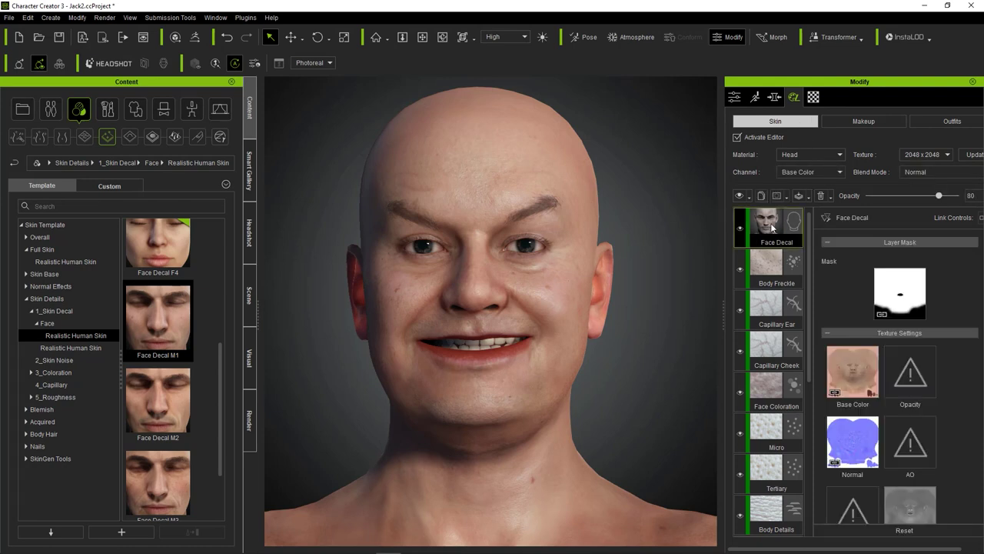
{"action": "left_click_drag", "start_coordinate": [772, 225], "coordinate": [778, 408]}
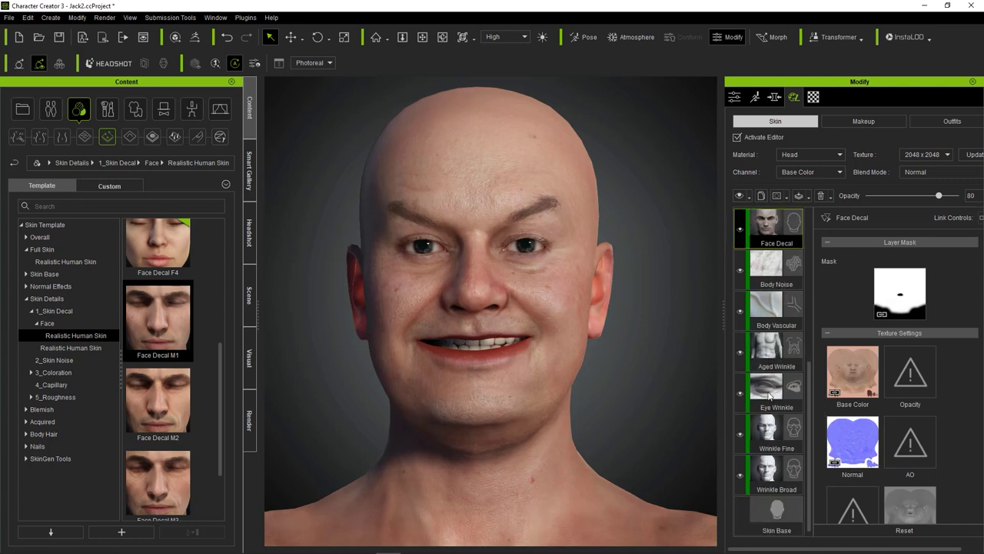
{"action": "left_click_drag", "start_coordinate": [772, 241], "coordinate": [803, 474]}
{"action": "scroll", "coordinate": [788, 469], "scroll_direction": "down", "scroll_amount": 1}
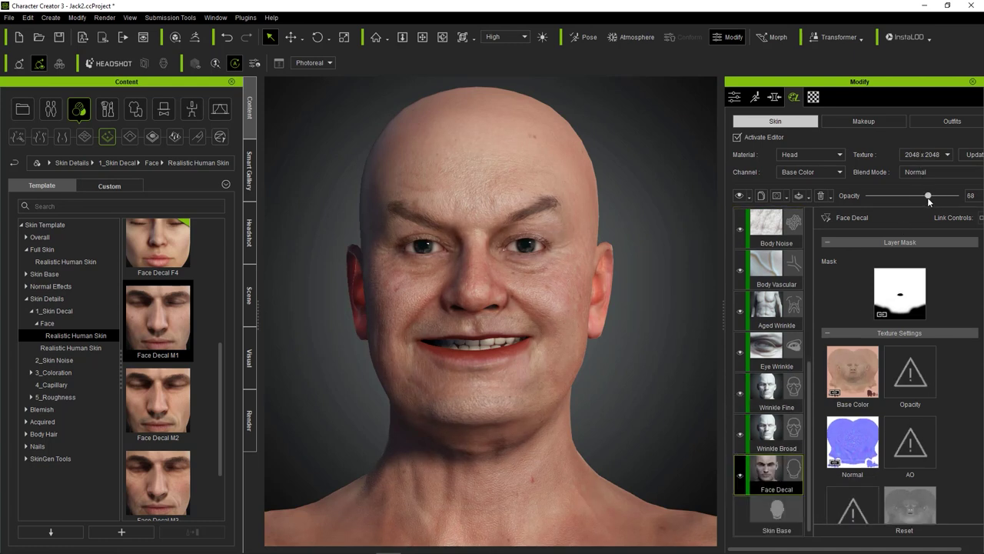
Reduce the Face Decal layer's opacity to 16, checking the effect on the face and upper body.
{"action": "left_click_drag", "start_coordinate": [913, 199], "coordinate": [895, 200]}
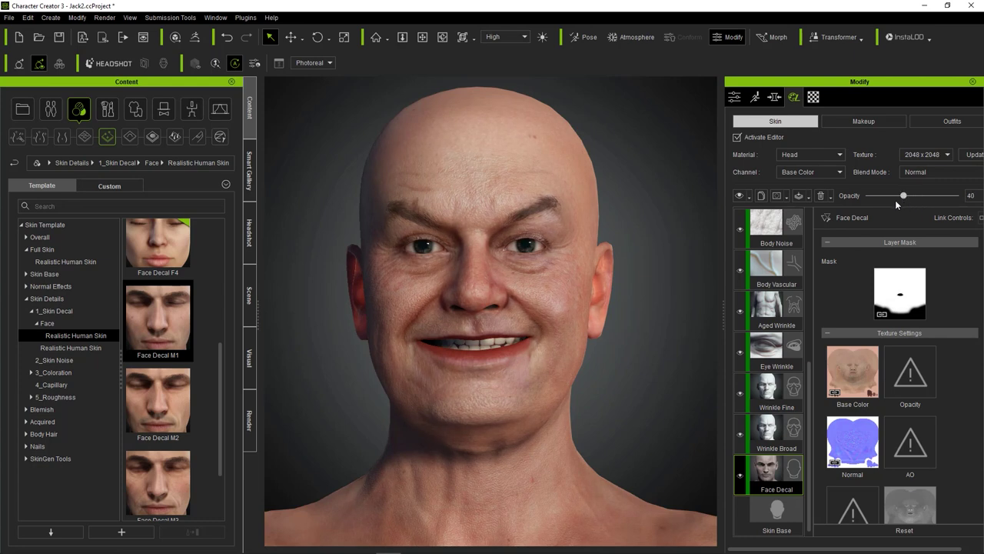
{"action": "mouse_move", "coordinate": [894, 201]}
{"action": "left_mouse_down"}
{"action": "mouse_move", "coordinate": [880, 199]}
{"action": "mouse_move", "coordinate": [899, 204]}
{"action": "left_mouse_up"}
{"action": "scroll", "coordinate": [896, 205], "scroll_direction": "down", "scroll_amount": 10}
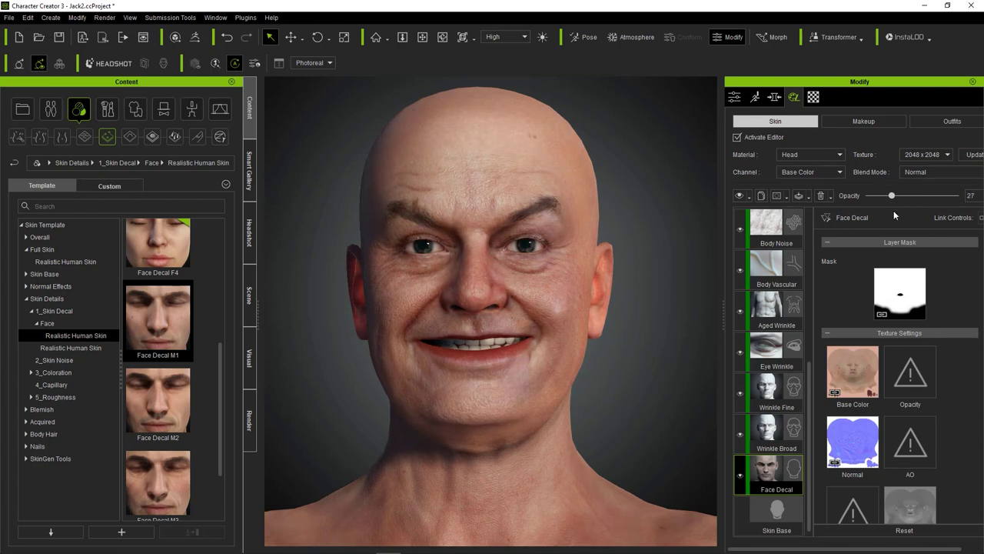
{"action": "mouse_move", "coordinate": [889, 211]}
{"action": "left_mouse_down"}
{"action": "mouse_move", "coordinate": [878, 208]}
{"action": "mouse_move", "coordinate": [892, 212]}
{"action": "left_mouse_up"}
{"action": "scroll", "coordinate": [588, 242], "scroll_direction": "down", "scroll_amount": 4}
{"action": "scroll", "coordinate": [566, 244], "scroll_direction": "up", "scroll_amount": 1}
{"action": "right_click_drag", "start_coordinate": [442, 241], "coordinate": [615, 312]}
{"action": "scroll", "coordinate": [615, 311], "scroll_direction": "up", "scroll_amount": 2}
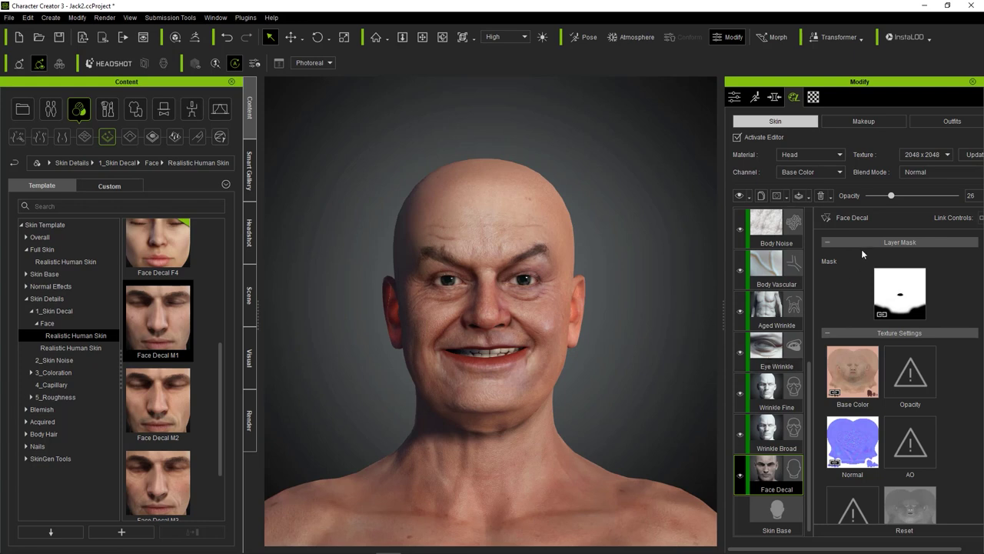
{"action": "mouse_move", "coordinate": [893, 201]}
{"action": "left_mouse_down"}
{"action": "mouse_move", "coordinate": [872, 202]}
{"action": "mouse_move", "coordinate": [898, 211]}
{"action": "mouse_move", "coordinate": [883, 210]}
{"action": "left_mouse_up"}
{"action": "scroll", "coordinate": [627, 254], "scroll_direction": "up", "scroll_amount": 3}
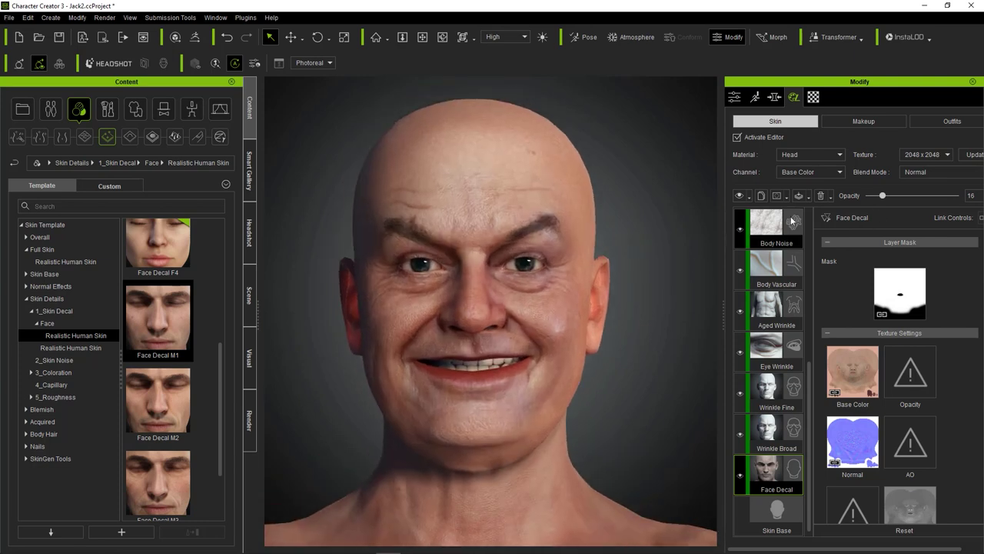
Set the Face Decal's Base Color opacity to 0.43 and brightness to -0.33, and check the face.
{"action": "scroll", "coordinate": [860, 354], "scroll_direction": "down", "scroll_amount": 5}
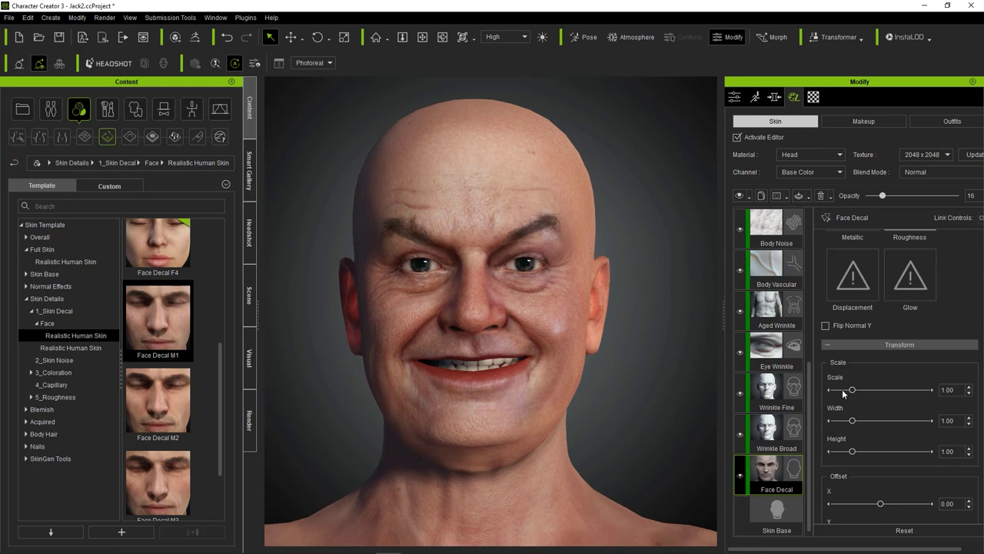
{"action": "scroll", "coordinate": [846, 392], "scroll_direction": "down", "scroll_amount": 6}
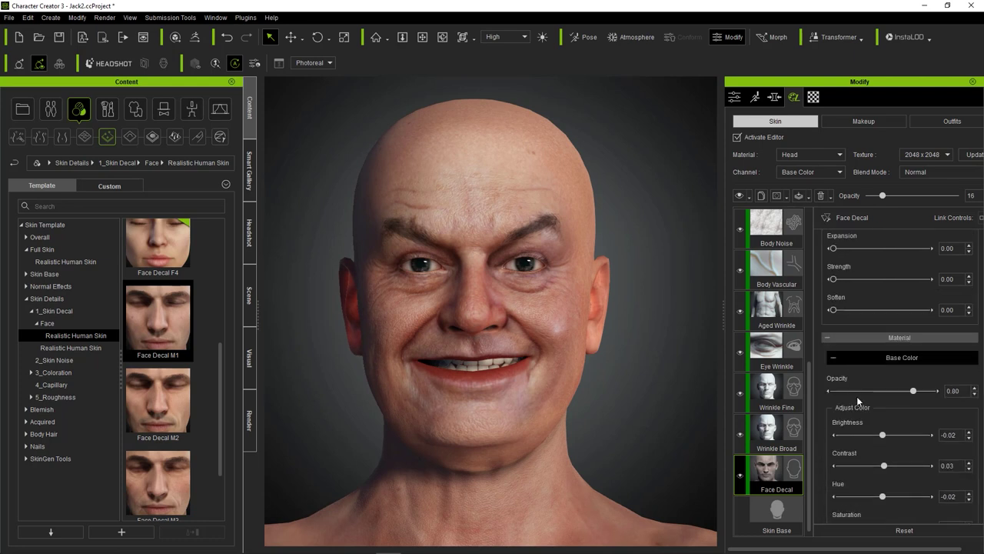
{"action": "left_click_drag", "start_coordinate": [913, 392], "coordinate": [900, 391]}
{"action": "left_click_drag", "start_coordinate": [867, 413], "coordinate": [868, 439]}
{"action": "scroll", "coordinate": [696, 385], "scroll_direction": "down", "scroll_amount": 5}
{"action": "right_click_drag", "start_coordinate": [664, 382], "coordinate": [694, 396]}
{"action": "middle_click_drag", "start_coordinate": [659, 393], "coordinate": [626, 354]}
{"action": "scroll", "coordinate": [567, 375], "scroll_direction": "up", "scroll_amount": 3}
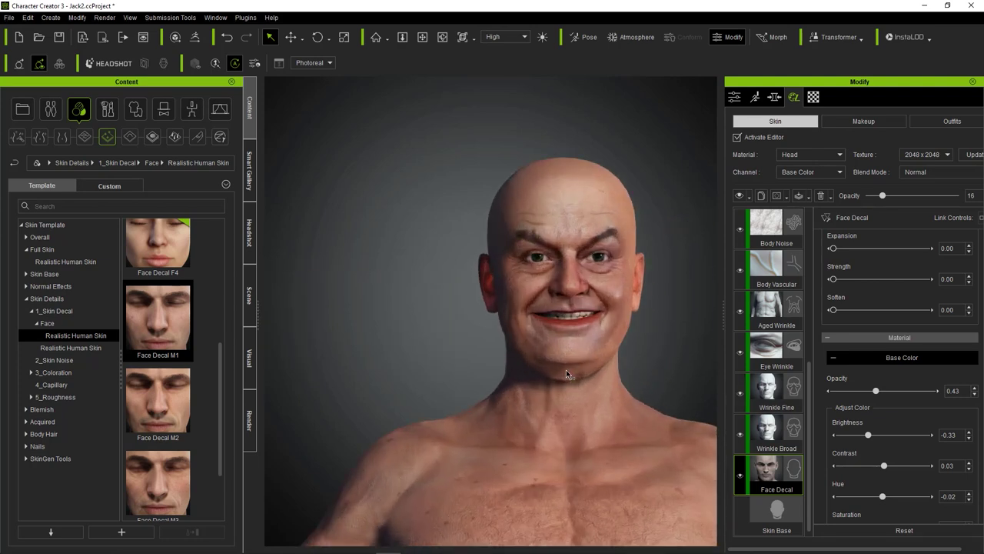
{"action": "scroll", "coordinate": [460, 335], "scroll_direction": "up", "scroll_amount": 2}
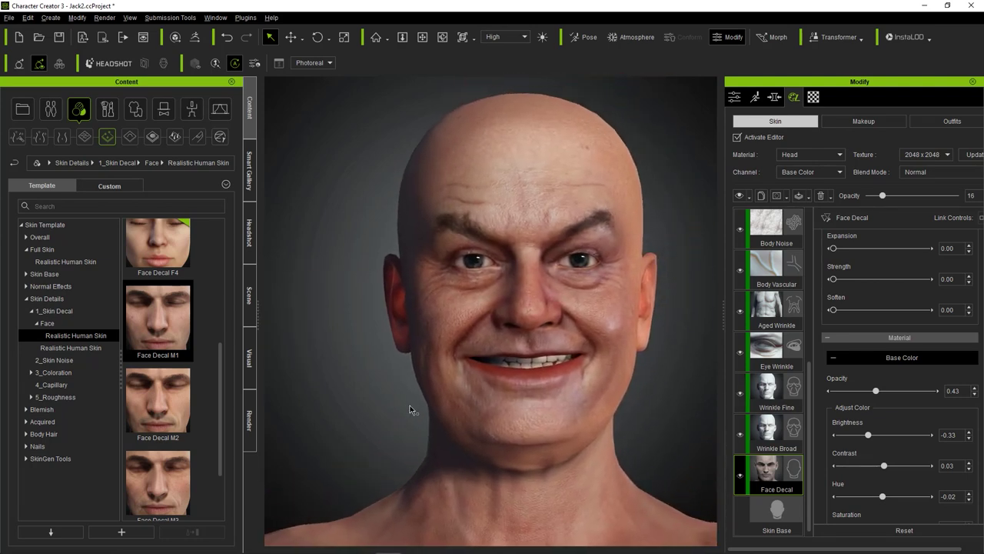
Open facial expression editing for the character to adjust its smile.
{"action": "scroll", "coordinate": [416, 392], "scroll_direction": "down", "scroll_amount": 4}
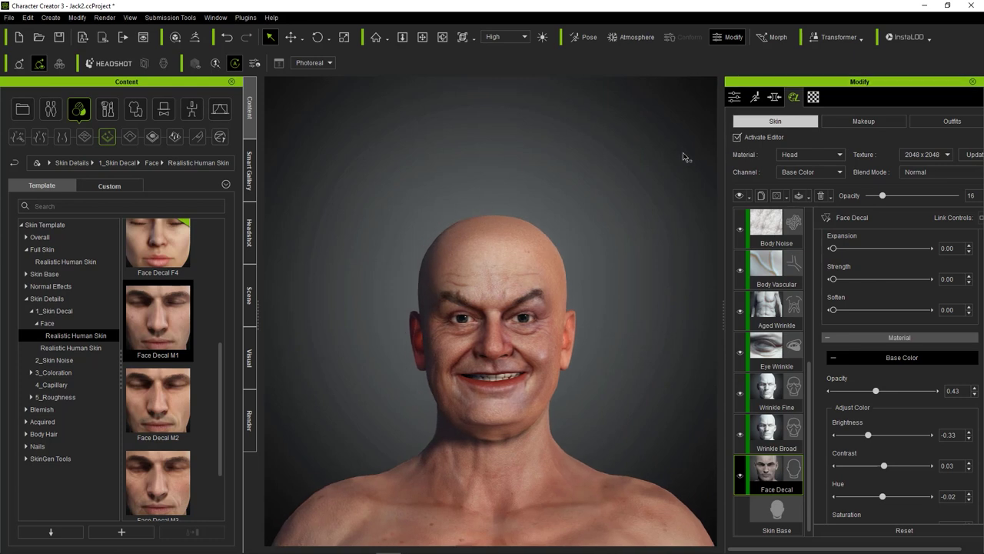
{"action": "scroll", "coordinate": [683, 156], "scroll_direction": "down", "scroll_amount": 5}
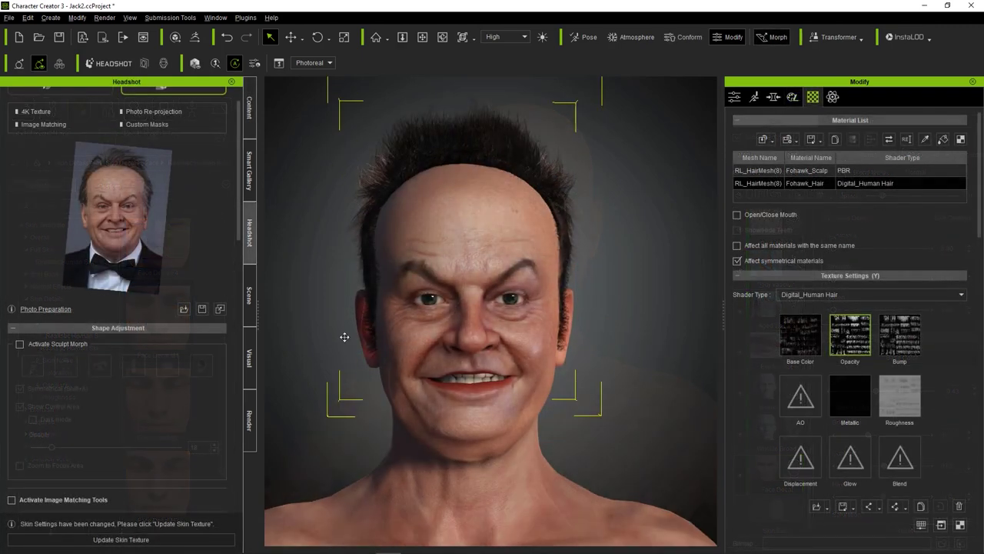
{"action": "scroll", "coordinate": [343, 334], "scroll_direction": "up", "scroll_amount": 3}
{"action": "left_click", "coordinate": [77, 17]}
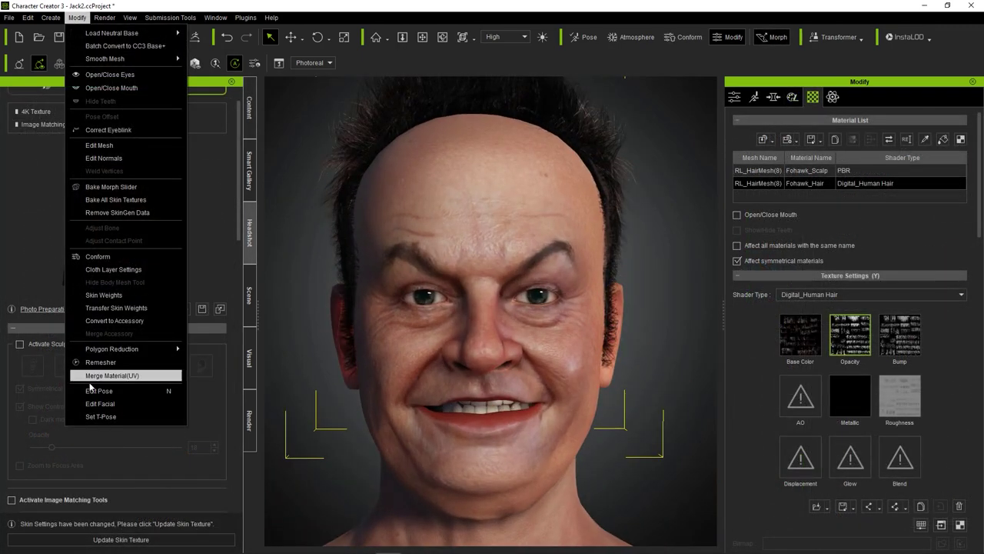
{"action": "left_click", "coordinate": [99, 403]}
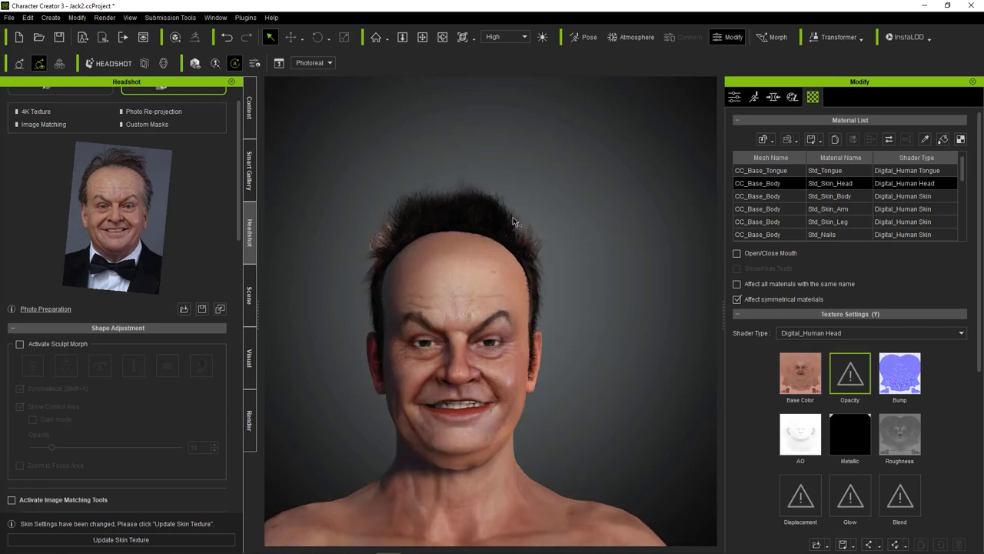
Examine the conforming and collision settings of the Fohawk hair.
{"action": "left_click", "coordinate": [468, 213]}
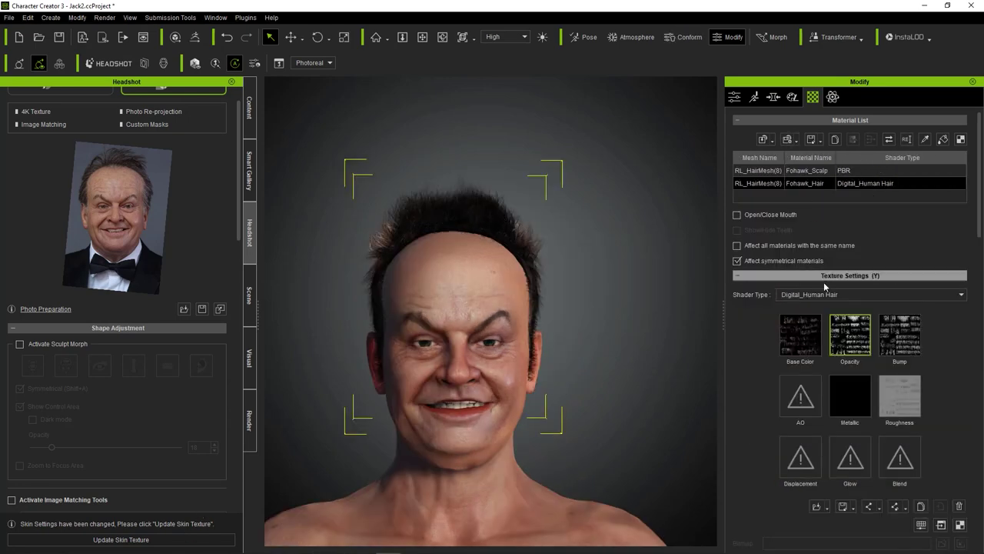
{"action": "left_click", "coordinate": [735, 99]}
{"action": "left_click", "coordinate": [823, 288]}
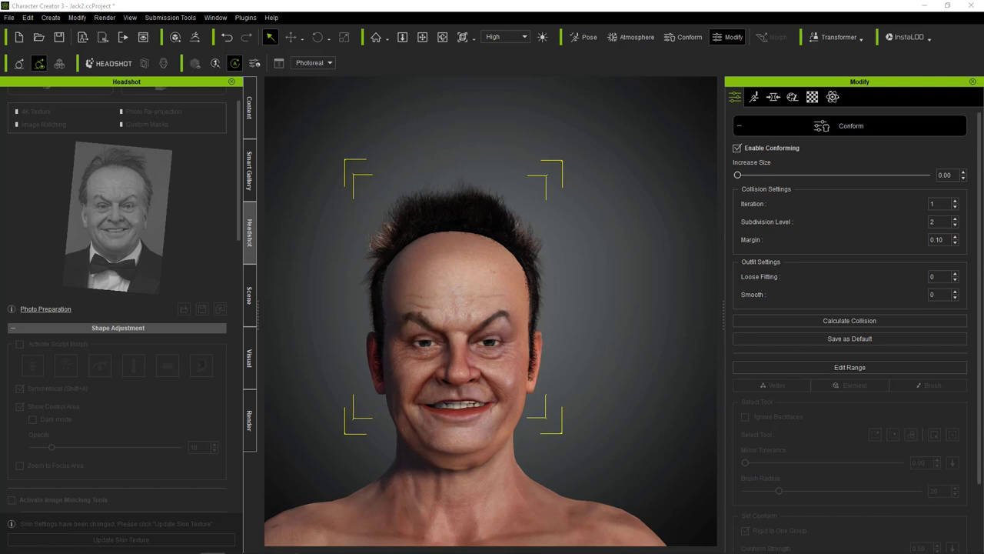
{"action": "left_click", "coordinate": [301, 308]}
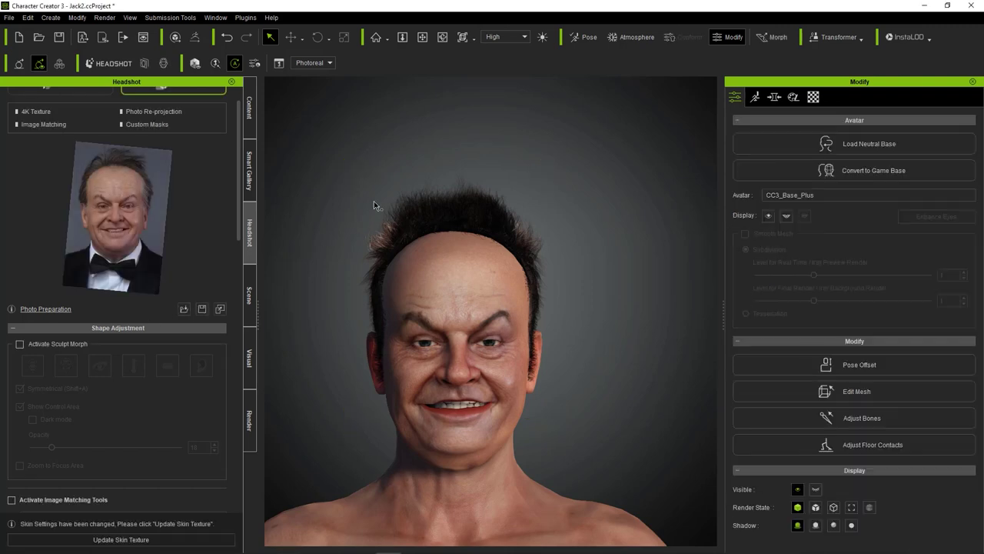
Select the hair on the head and save the project.
{"action": "scroll", "coordinate": [481, 197], "scroll_direction": "up", "scroll_amount": 2}
{"action": "left_click", "coordinate": [488, 200]}
{"action": "middle_click_drag", "start_coordinate": [564, 234], "coordinate": [612, 194]}
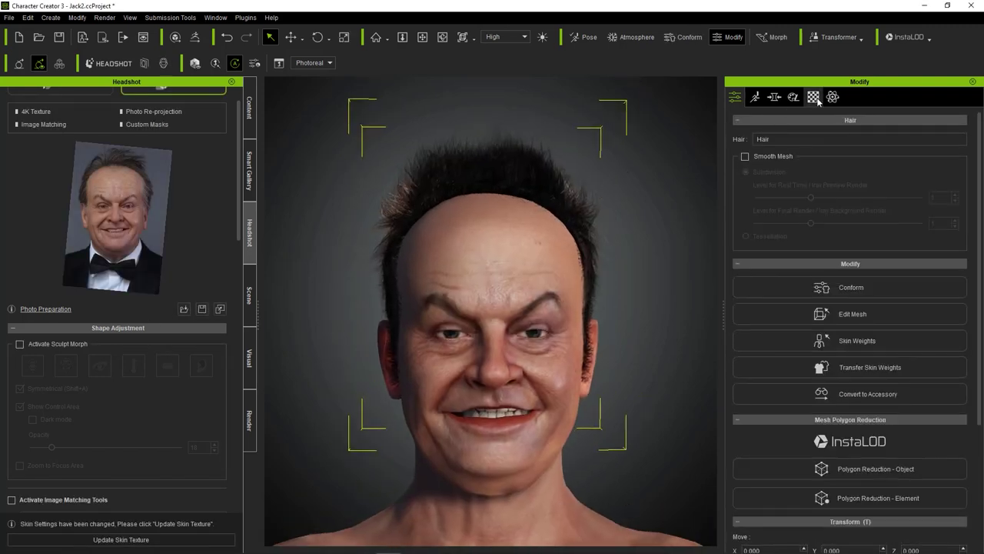
{"action": "key", "text": "ctrl+s"}
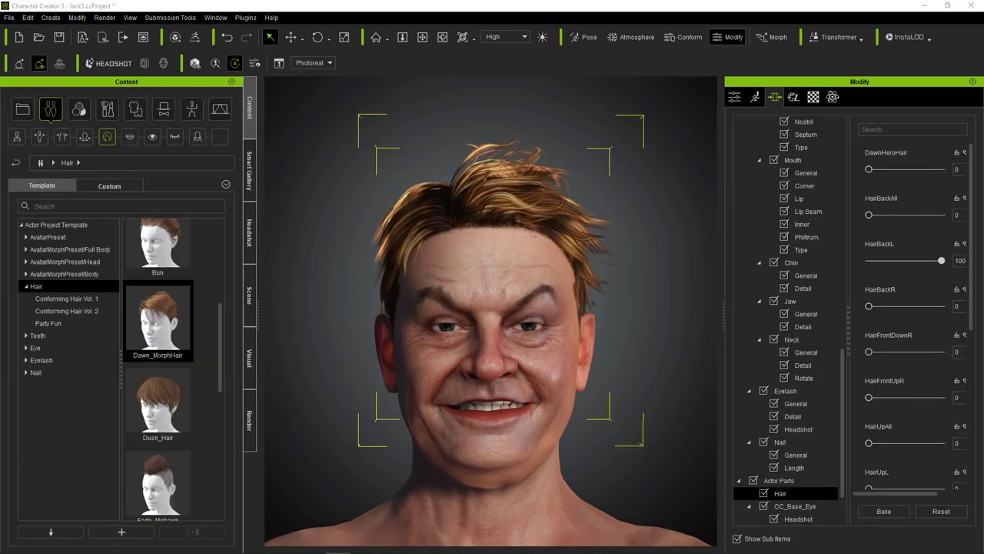
Set the lower hair material's Base Color texture to brightness -16 and saturation -48.
{"action": "left_click", "coordinate": [813, 97]}
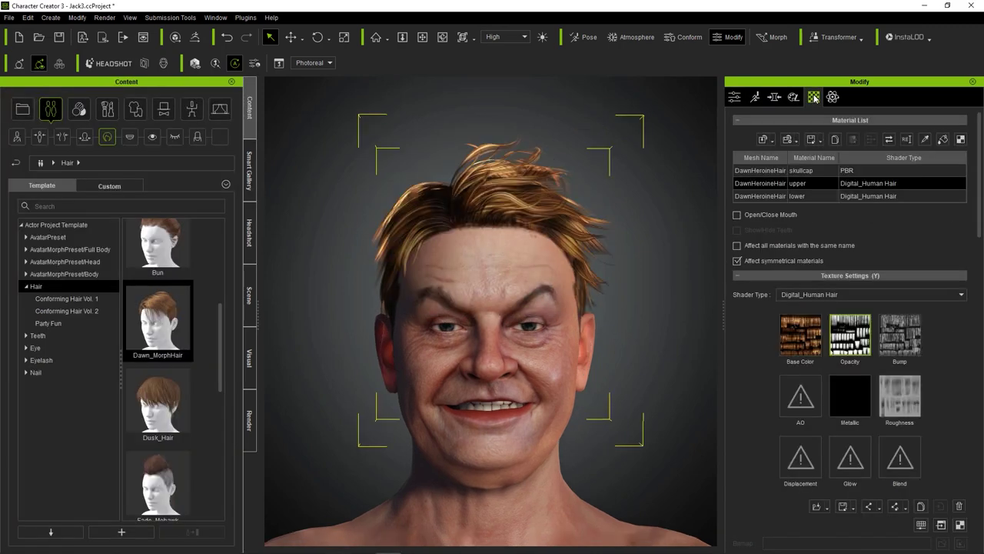
{"action": "left_click", "coordinate": [781, 198]}
{"action": "scroll", "coordinate": [860, 360], "scroll_direction": "down", "scroll_amount": 1}
{"action": "scroll", "coordinate": [860, 360], "scroll_direction": "down", "scroll_amount": 1}
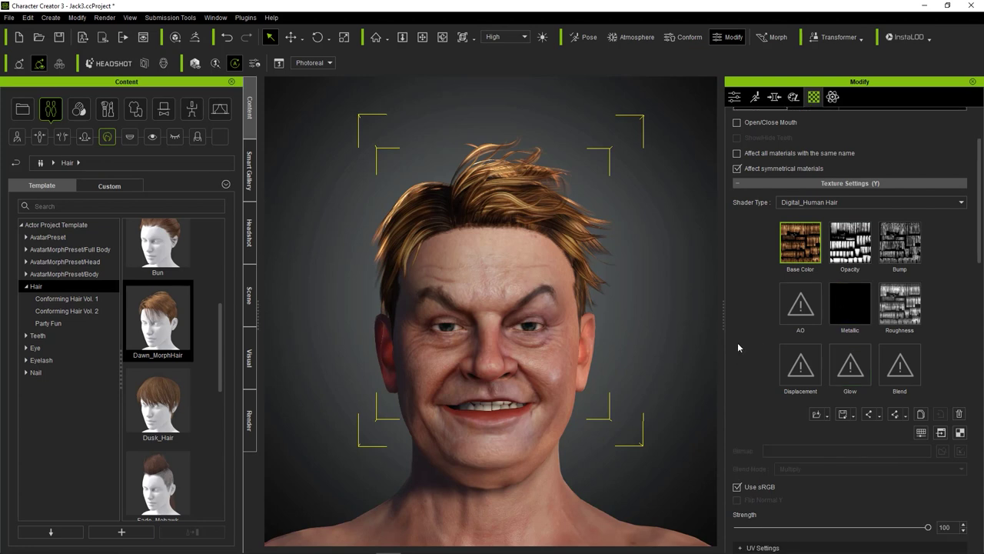
{"action": "left_click", "coordinate": [818, 413]}
{"action": "left_click_drag", "start_coordinate": [260, 253], "coordinate": [258, 258]}
{"action": "left_click_drag", "start_coordinate": [260, 333], "coordinate": [237, 333]}
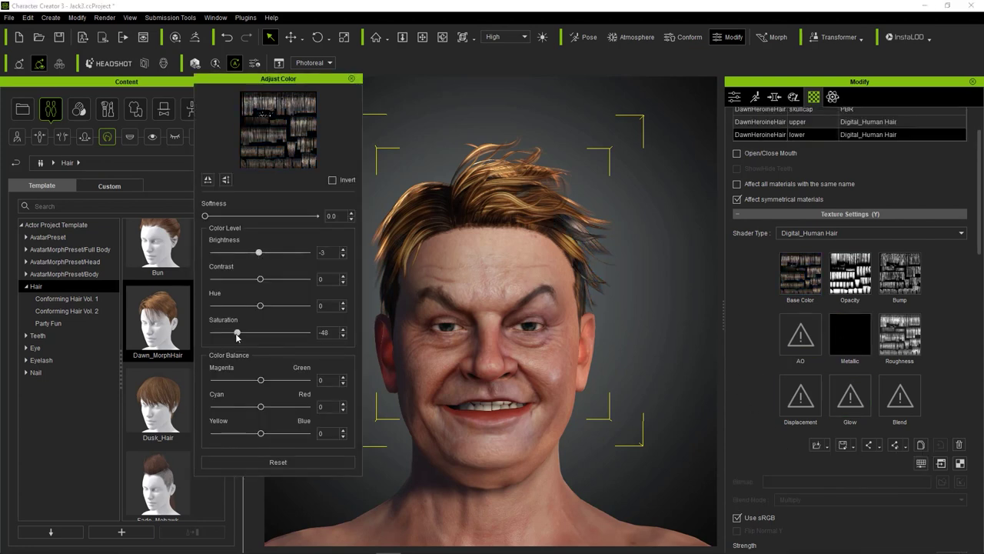
{"action": "left_click_drag", "start_coordinate": [260, 258], "coordinate": [254, 257]}
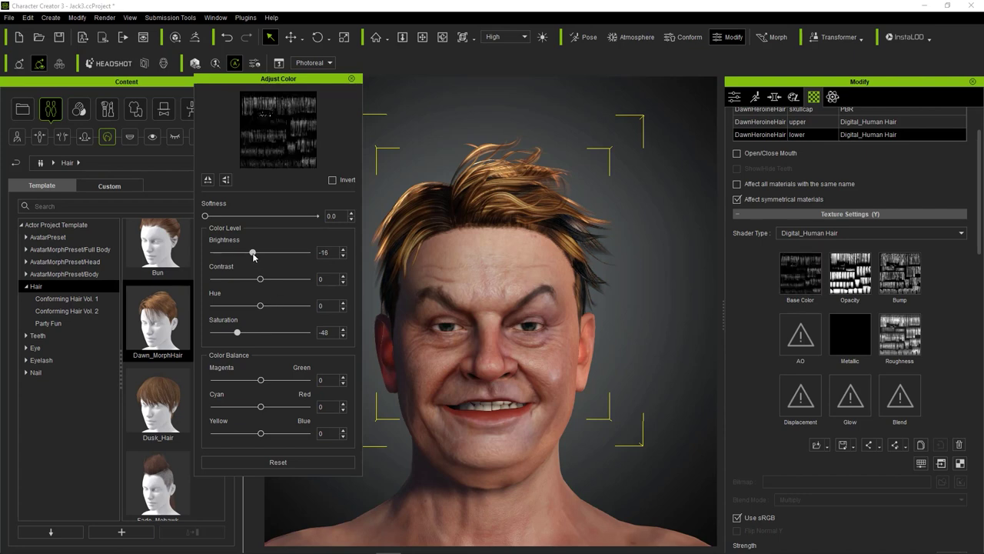
{"action": "left_click", "coordinate": [351, 78]}
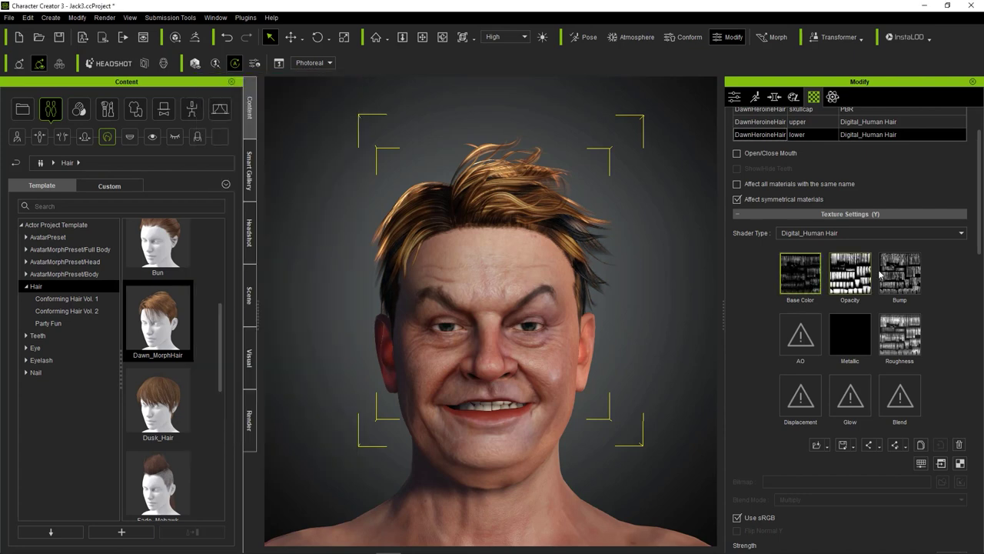
Darken the upper hair material's Base Color texture to about -30 brightness and reduce its saturation to match the lower hair.
{"action": "left_click", "coordinate": [770, 153]}
{"action": "left_click", "coordinate": [923, 496]}
{"action": "left_click_drag", "start_coordinate": [265, 256], "coordinate": [246, 254]}
{"action": "left_click_drag", "start_coordinate": [260, 333], "coordinate": [243, 332]}
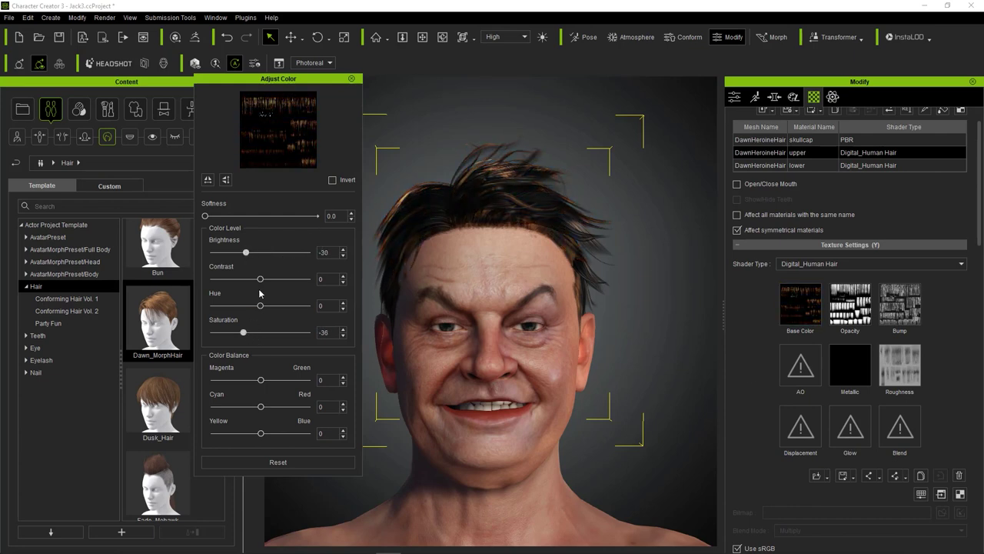
{"action": "left_click_drag", "start_coordinate": [246, 253], "coordinate": [246, 253]}
{"action": "left_click_drag", "start_coordinate": [243, 333], "coordinate": [245, 335]}
{"action": "left_click", "coordinate": [351, 78]}
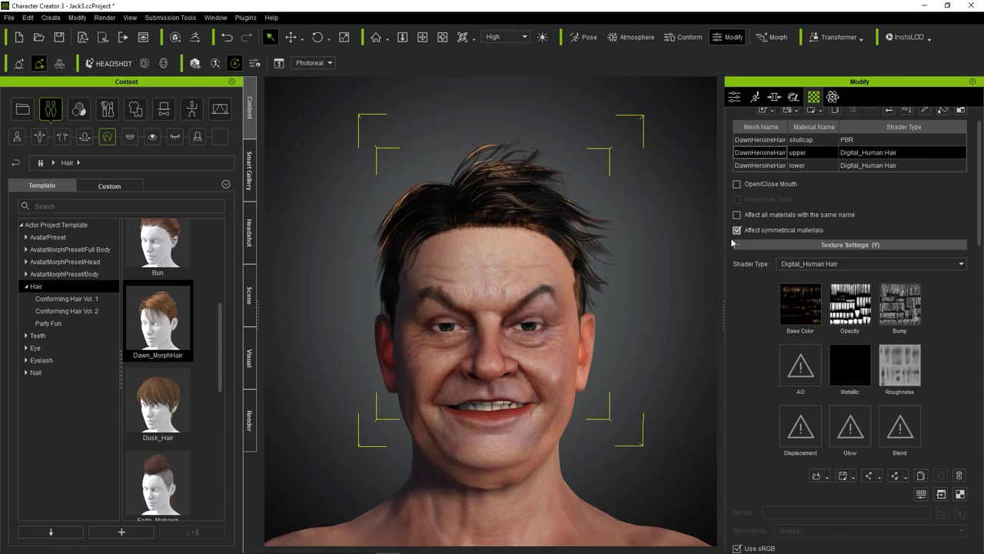
Replace the current hair with the Mid Length style from Conforming Hair Vol. 2.
{"action": "right_click_drag", "start_coordinate": [475, 259], "coordinate": [634, 280]}
{"action": "middle_click_drag", "start_coordinate": [633, 280], "coordinate": [605, 268]}
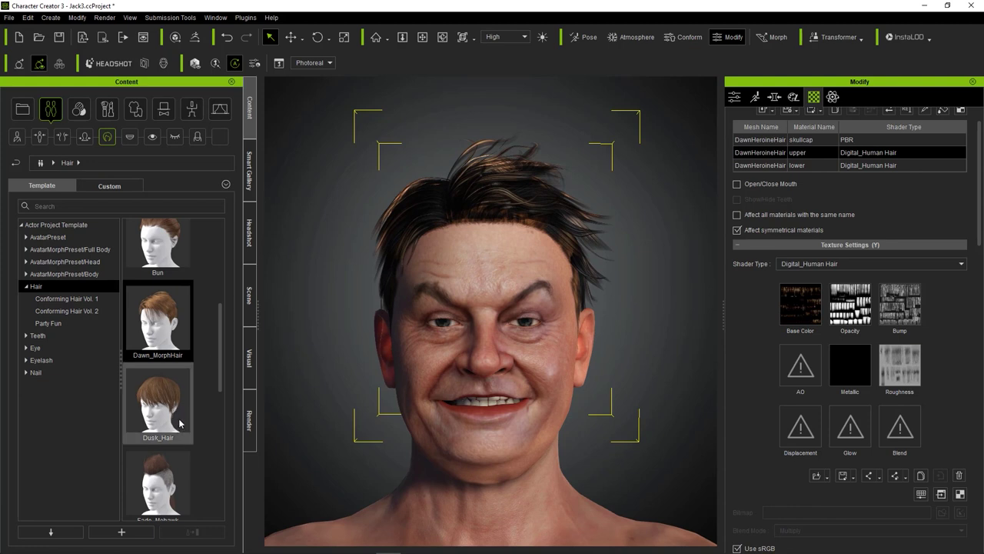
{"action": "scroll", "coordinate": [177, 416], "scroll_direction": "up", "scroll_amount": 3}
{"action": "scroll", "coordinate": [174, 414], "scroll_direction": "down", "scroll_amount": 3}
{"action": "scroll", "coordinate": [153, 307], "scroll_direction": "up", "scroll_amount": 3}
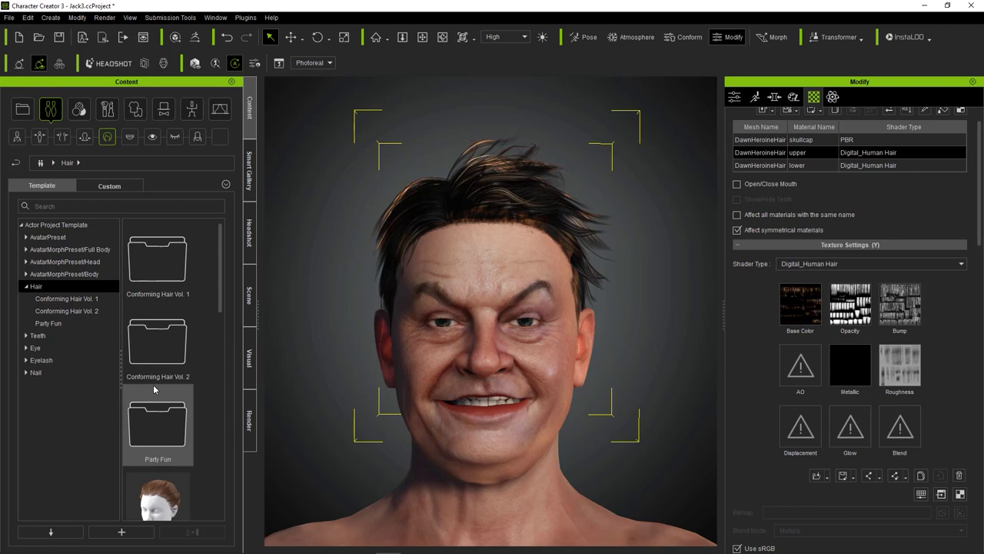
{"action": "double_click", "coordinate": [153, 356]}
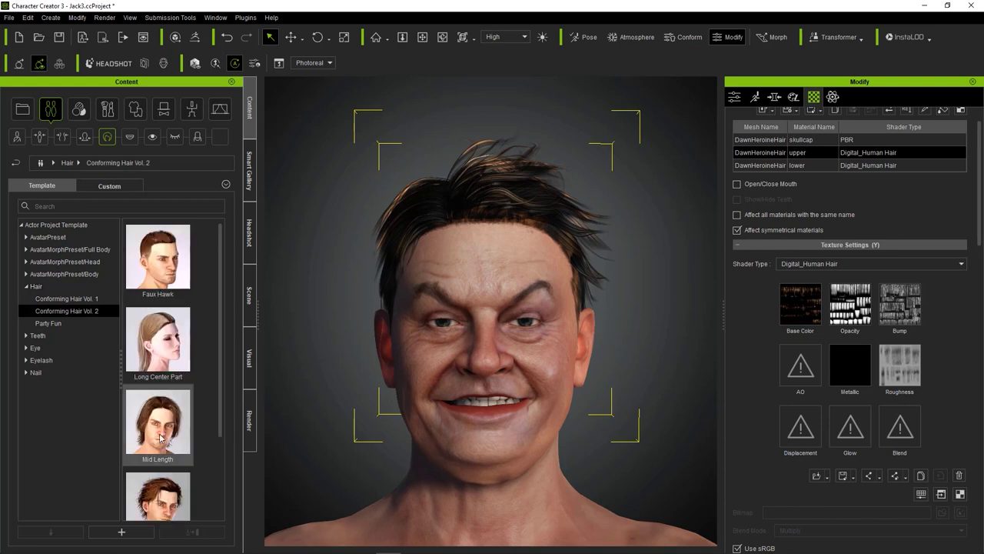
{"action": "double_click", "coordinate": [160, 437]}
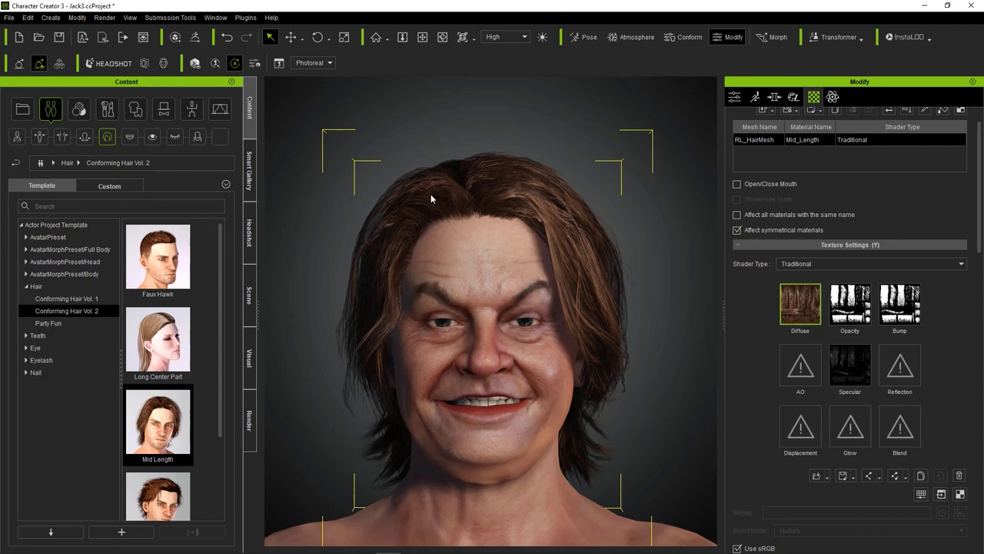
Examine the hair and the character's component meshes, such as teeth and tear line, in the scene list.
{"action": "left_click", "coordinate": [517, 192]}
{"action": "left_click", "coordinate": [516, 192]}
{"action": "left_click", "coordinate": [515, 192]}
{"action": "left_click", "coordinate": [513, 192]}
{"action": "left_click", "coordinate": [248, 235]}
{"action": "left_click", "coordinate": [248, 296]}
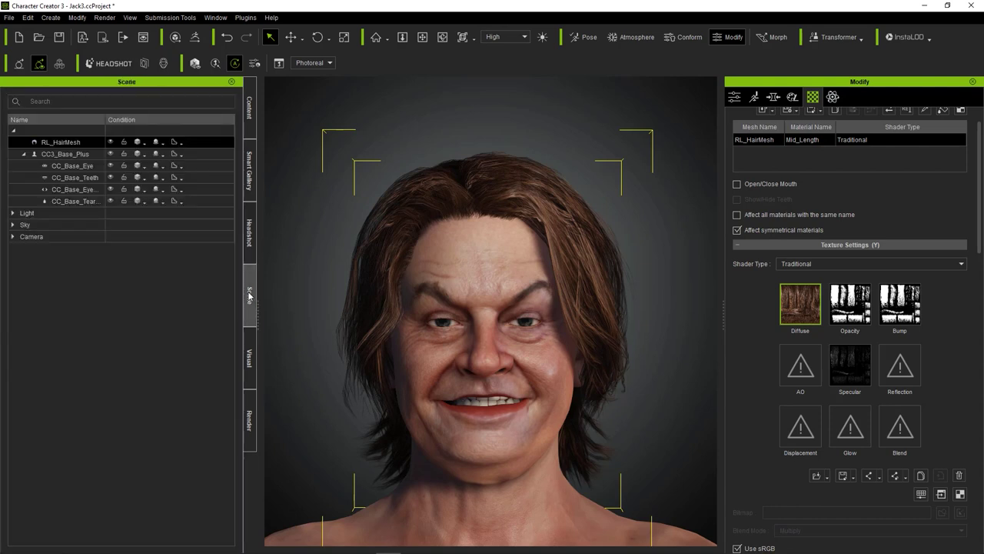
{"action": "left_click", "coordinate": [251, 172]}
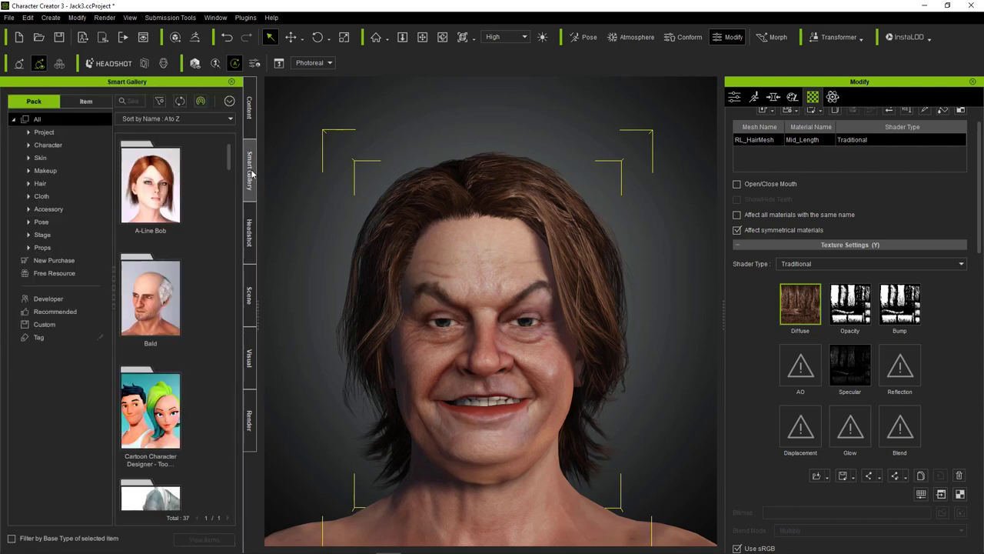
{"action": "left_click", "coordinate": [248, 296]}
{"action": "left_click", "coordinate": [73, 177]}
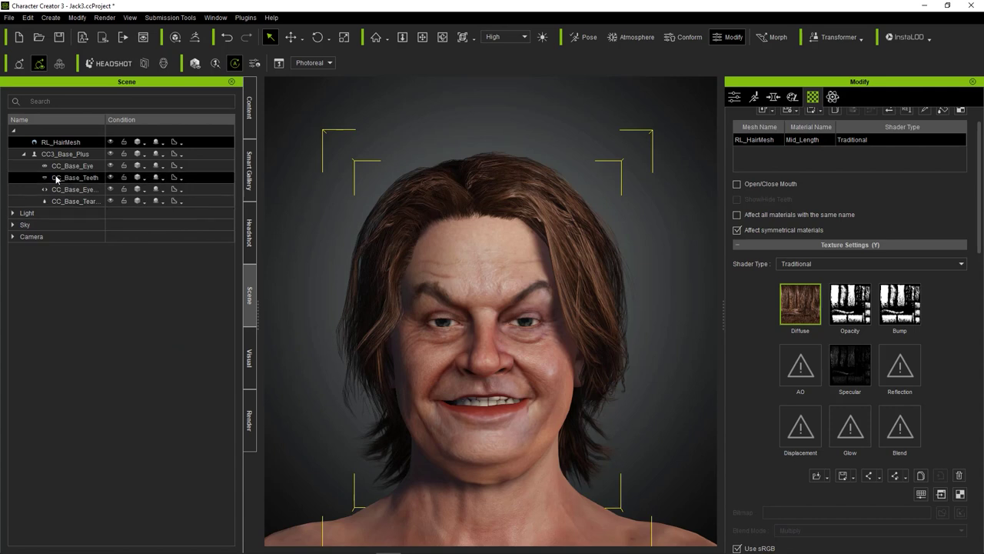
{"action": "left_click", "coordinate": [69, 200]}
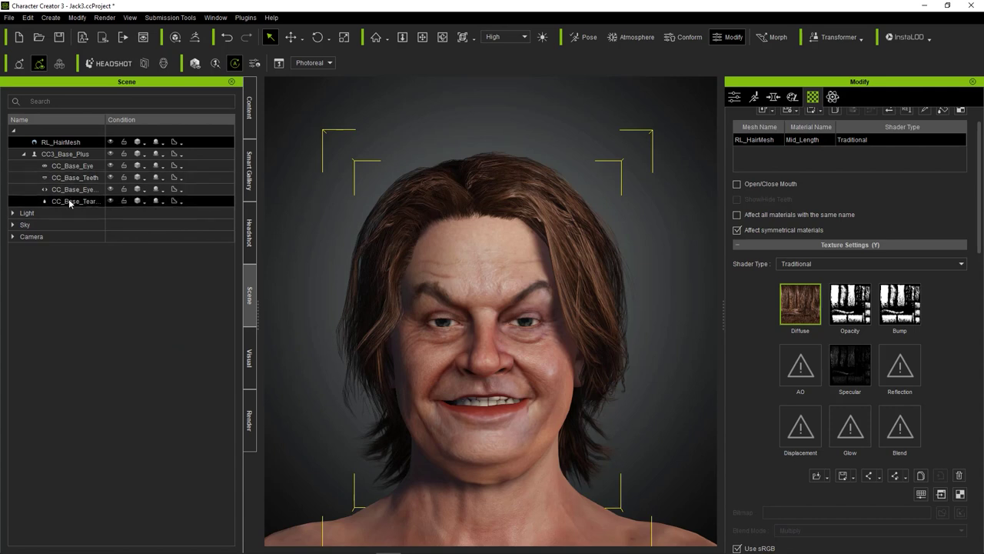
Send the character and its hair to ZBrush through GoZ, using the Create template and A-Pose.
{"action": "left_click", "coordinate": [8, 17]}
{"action": "mouse_move", "coordinate": [48, 114]}
{"action": "left_click", "coordinate": [199, 198]}
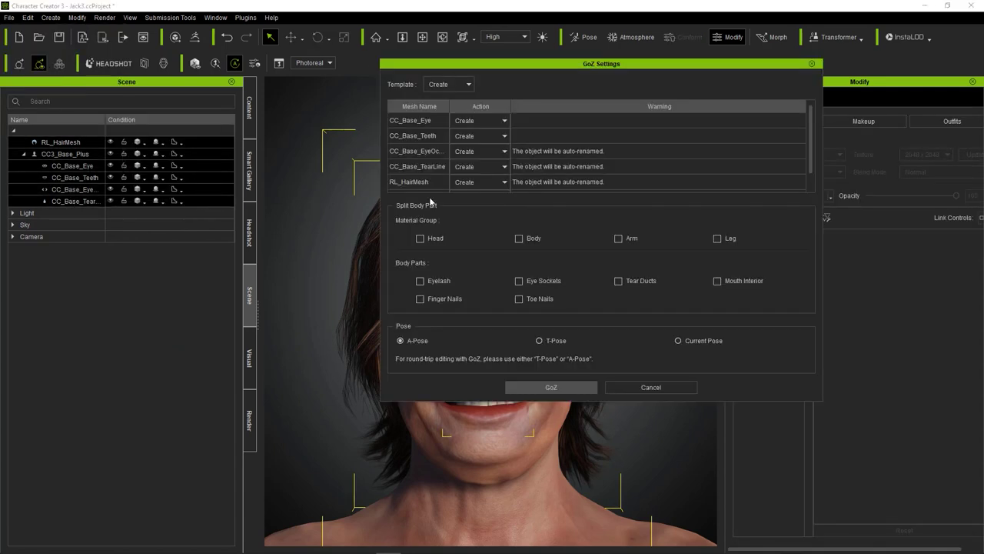
{"action": "left_click", "coordinate": [570, 388]}
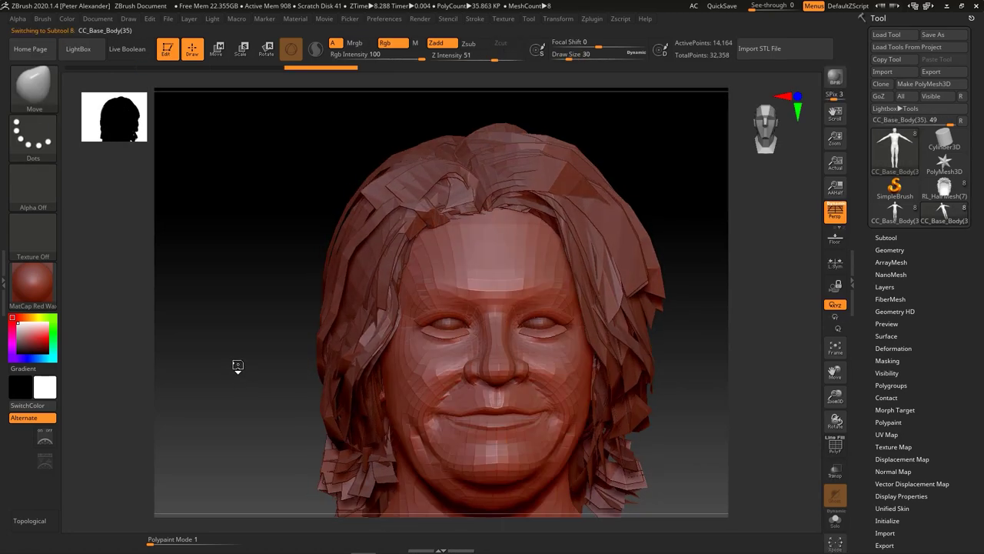
Make the hair mesh the active subtool and lift its lower ends with an enlarged Move brush.
{"action": "left_click_drag", "start_coordinate": [209, 335], "coordinate": [407, 293]}
{"action": "left_click", "coordinate": [424, 287], "text": "alt"}
{"action": "left_click_drag", "start_coordinate": [185, 270], "coordinate": [224, 319], "text": "alt"}
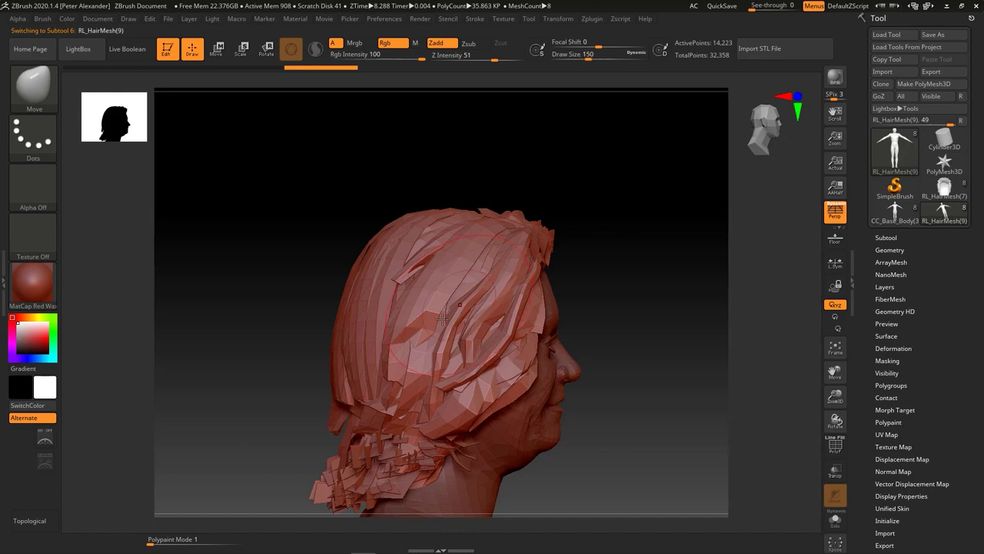
{"action": "key", "text": "bracketright"}
{"action": "key", "text": "bracketright"}
{"action": "key", "text": "bracketright"}
{"action": "left_click_drag", "start_coordinate": [323, 344], "coordinate": [438, 365], "text": "shift"}
{"action": "mouse_move", "coordinate": [372, 498]}
{"action": "left_mouse_down"}
{"action": "mouse_move", "coordinate": [364, 481]}
{"action": "mouse_move", "coordinate": [329, 467]}
{"action": "left_mouse_up"}
Move the hair's side strands and sweep the front locks back from the face, working from front and side views.
{"action": "left_click_drag", "start_coordinate": [209, 413], "coordinate": [382, 423]}
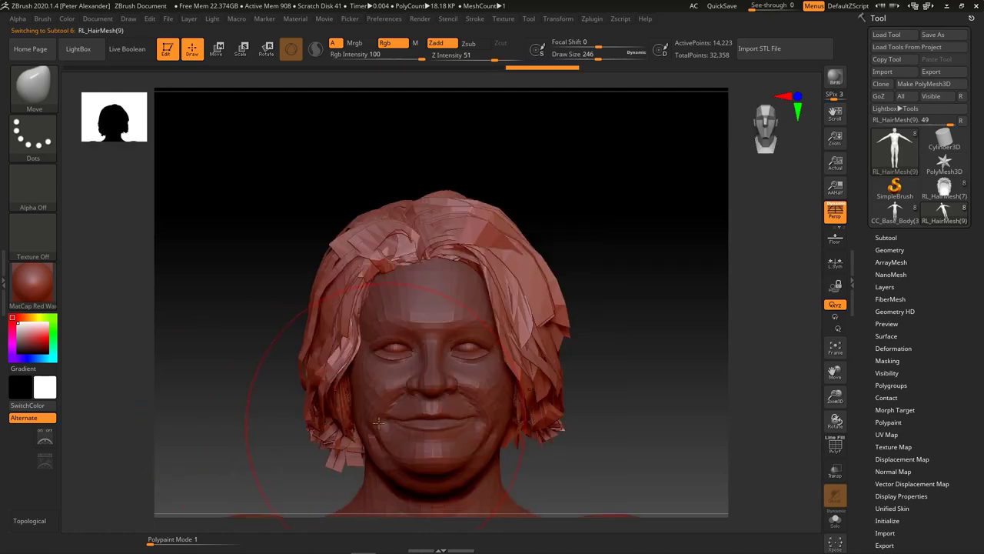
{"action": "mouse_move", "coordinate": [301, 422]}
{"action": "left_mouse_down"}
{"action": "mouse_move", "coordinate": [298, 407]}
{"action": "mouse_move", "coordinate": [300, 421]}
{"action": "mouse_move", "coordinate": [314, 417]}
{"action": "mouse_move", "coordinate": [323, 392]}
{"action": "mouse_move", "coordinate": [311, 363]}
{"action": "left_mouse_up"}
{"action": "left_click_drag", "start_coordinate": [314, 325], "coordinate": [304, 327]}
{"action": "left_click_drag", "start_coordinate": [310, 364], "coordinate": [303, 366]}
{"action": "mouse_move", "coordinate": [235, 290]}
{"action": "left_mouse_down"}
{"action": "mouse_move", "coordinate": [345, 226]}
{"action": "mouse_move", "coordinate": [292, 203]}
{"action": "left_mouse_up"}
{"action": "mouse_move", "coordinate": [395, 288]}
{"action": "left_mouse_down"}
{"action": "mouse_move", "coordinate": [165, 316]}
{"action": "mouse_move", "coordinate": [388, 358]}
{"action": "mouse_move", "coordinate": [365, 348]}
{"action": "mouse_move", "coordinate": [306, 352]}
{"action": "left_mouse_up"}
{"action": "left_click_drag", "start_coordinate": [369, 338], "coordinate": [314, 330]}
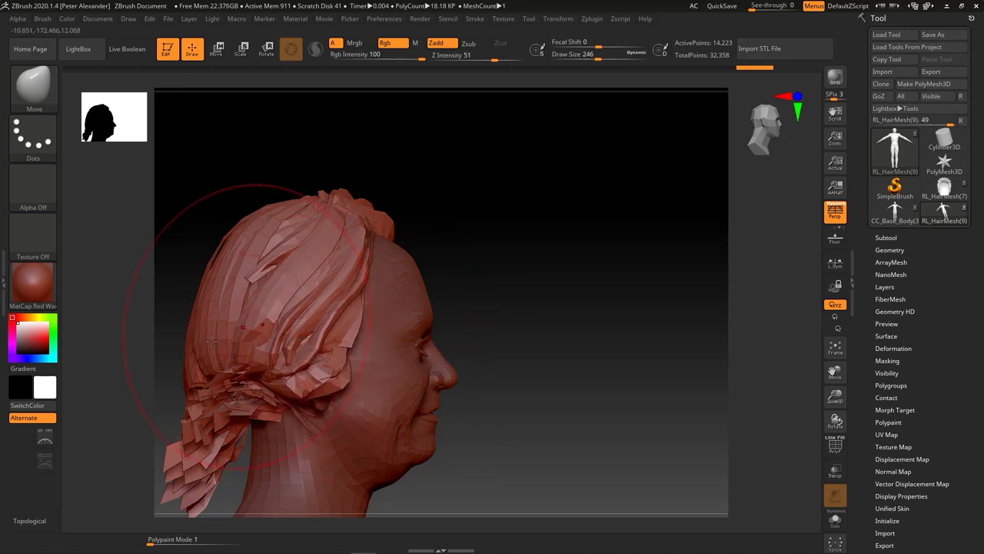
Push the hanging hair ends at the nape upward and inward with a smaller Move brush.
{"action": "left_click_drag", "start_coordinate": [134, 429], "coordinate": [195, 373], "text": "alt"}
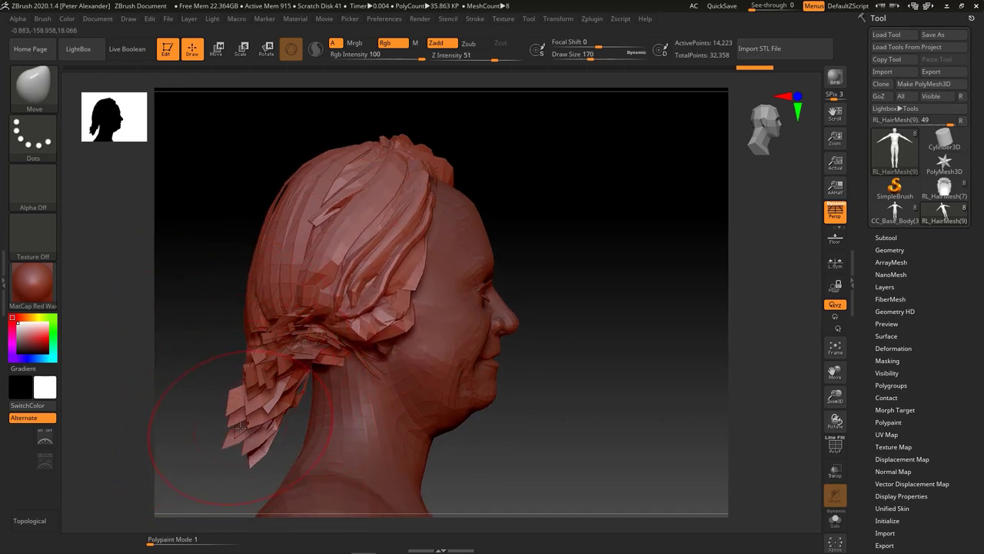
{"action": "left_click_drag", "start_coordinate": [237, 433], "coordinate": [269, 371]}
{"action": "mouse_move", "coordinate": [205, 360]}
{"action": "left_mouse_down", "text": "shift"}
{"action": "mouse_move", "coordinate": [133, 394]}
{"action": "mouse_move", "coordinate": [230, 347]}
{"action": "mouse_move", "coordinate": [379, 416]}
{"action": "left_mouse_up", "text": "shift"}
{"action": "left_click_drag", "start_coordinate": [398, 451], "coordinate": [404, 435]}
Mirror the hair mesh along the X axis to swap the side of its parting.
{"action": "left_click_drag", "start_coordinate": [280, 420], "coordinate": [300, 321]}
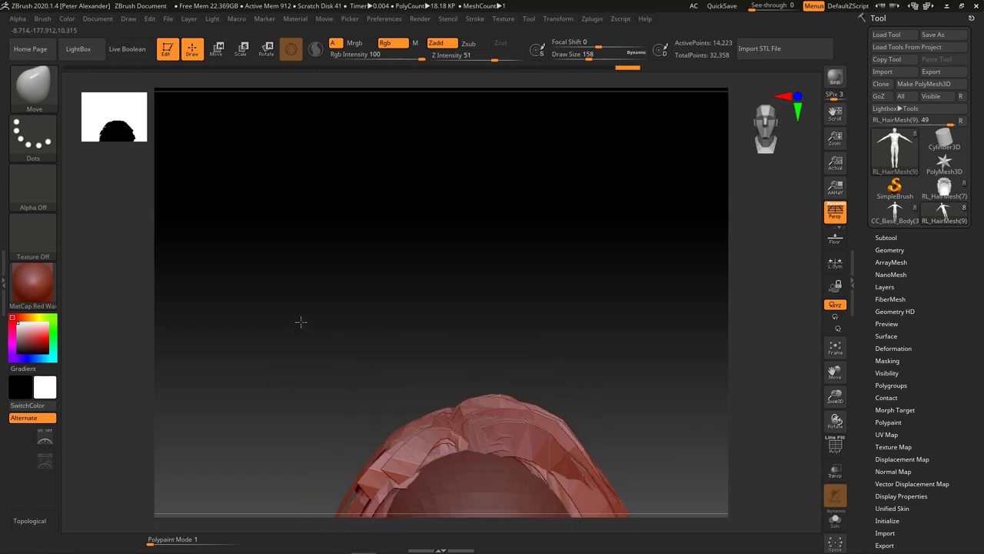
{"action": "mouse_move", "coordinate": [259, 402]}
{"action": "left_mouse_down"}
{"action": "mouse_move", "coordinate": [276, 380]}
{"action": "mouse_move", "coordinate": [248, 363]}
{"action": "mouse_move", "coordinate": [242, 374]}
{"action": "left_mouse_up"}
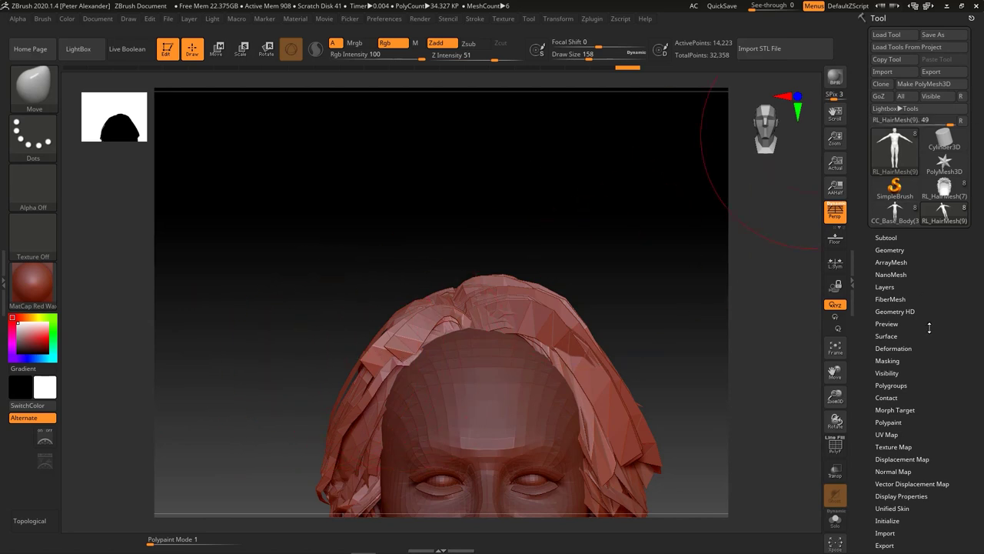
{"action": "left_click", "coordinate": [893, 349]}
{"action": "left_click", "coordinate": [906, 372]}
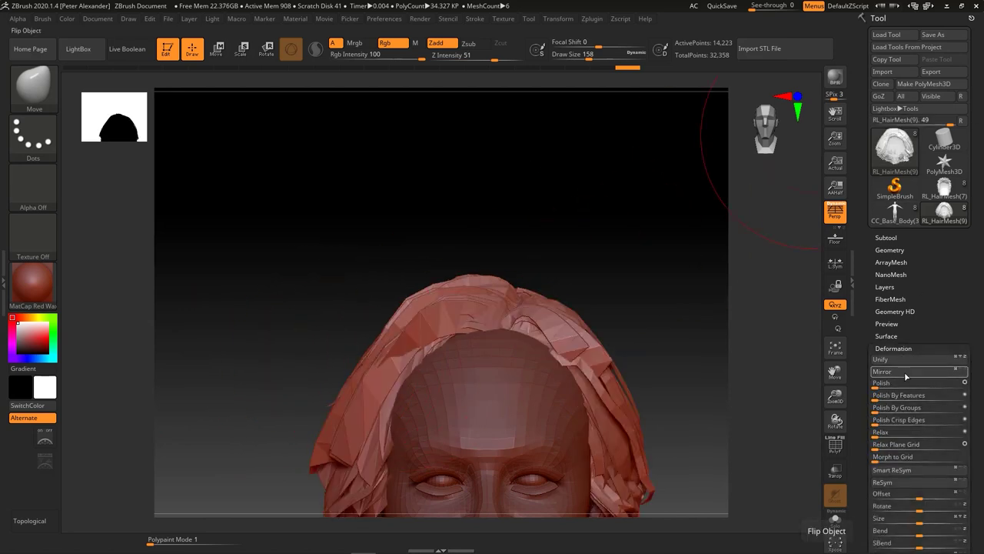
Reshape the crown, sides and lower ends of the mirrored hair with the Move brush.
{"action": "mouse_move", "coordinate": [233, 435]}
{"action": "left_mouse_down"}
{"action": "mouse_move", "coordinate": [221, 386]}
{"action": "mouse_move", "coordinate": [233, 451]}
{"action": "left_mouse_up"}
{"action": "left_click_drag", "start_coordinate": [363, 308], "coordinate": [377, 306]}
{"action": "left_click_drag", "start_coordinate": [350, 432], "coordinate": [344, 436]}
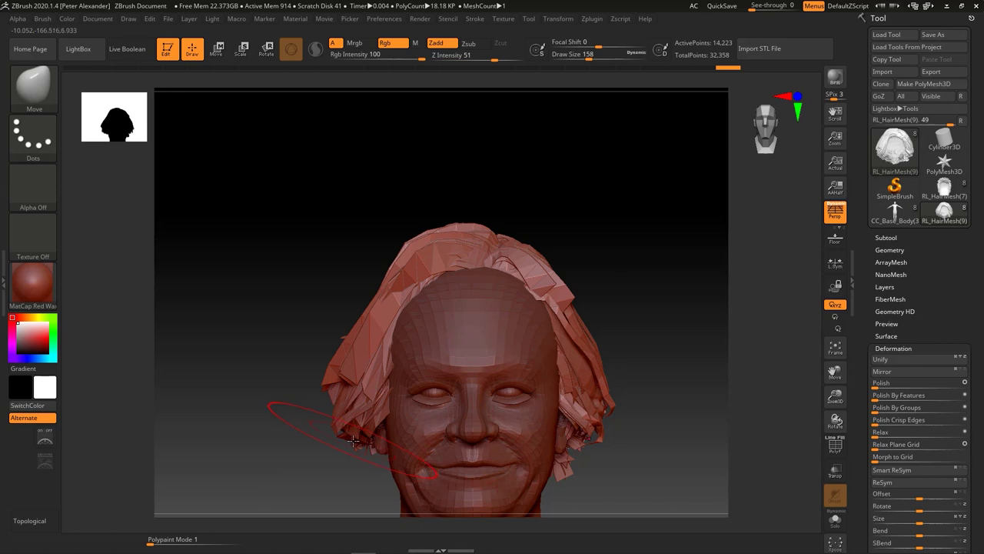
{"action": "mouse_move", "coordinate": [332, 475]}
{"action": "left_mouse_down"}
{"action": "mouse_move", "coordinate": [296, 376]}
{"action": "mouse_move", "coordinate": [261, 395]}
{"action": "left_mouse_up"}
{"action": "key", "text": "bracketright"}
{"action": "left_click_drag", "start_coordinate": [211, 341], "coordinate": [200, 339]}
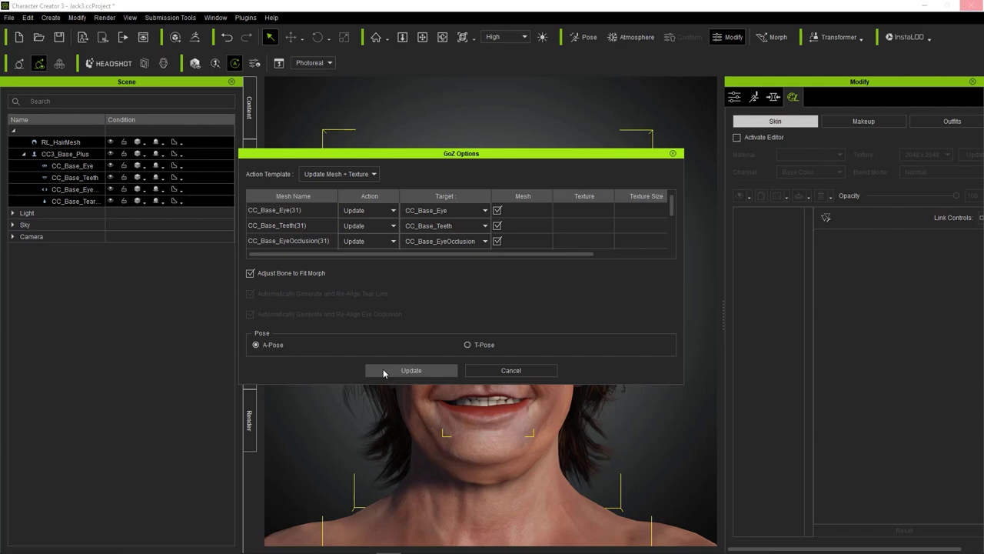
Update the character and reshaped hair meshes from ZBrush through GoZ in A-Pose, adjusting the bones to fit the morph.
{"action": "left_click", "coordinate": [384, 371]}
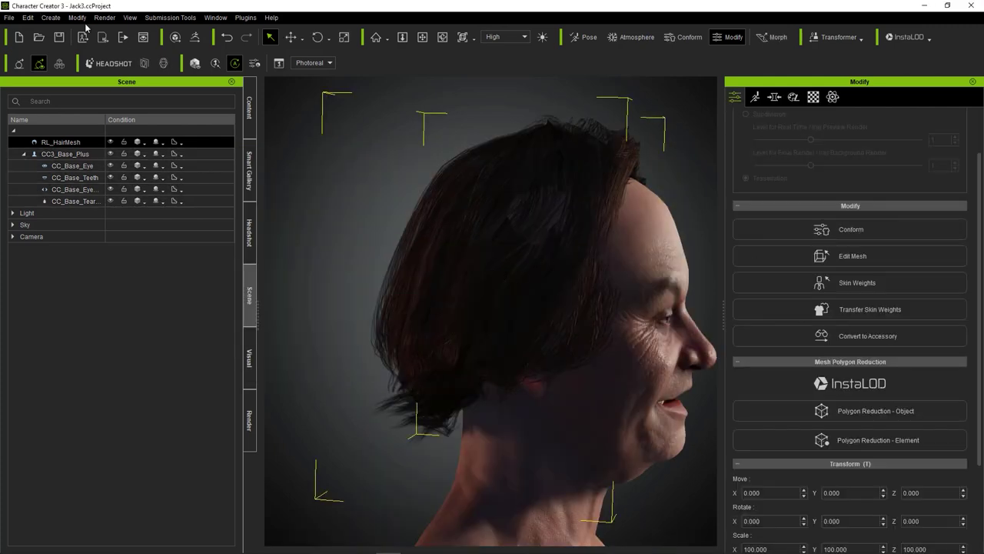
{"action": "left_click", "coordinate": [77, 17]}
{"action": "left_click", "coordinate": [115, 146]}
{"action": "left_click", "coordinate": [857, 126]}
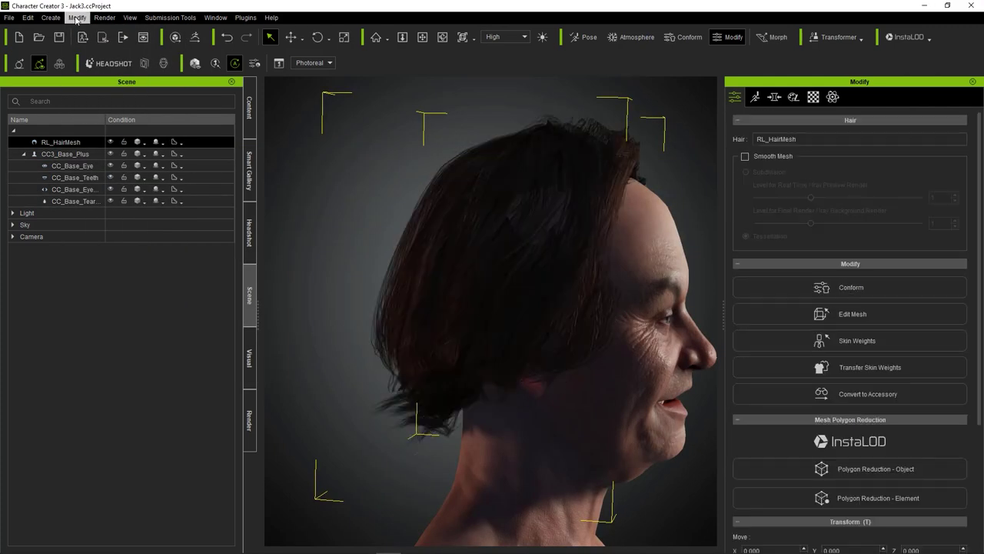
{"action": "left_click", "coordinate": [77, 17]}
{"action": "left_click", "coordinate": [115, 162]}
{"action": "left_click", "coordinate": [220, 217]}
{"action": "left_click", "coordinate": [848, 287]}
{"action": "left_click", "coordinate": [850, 321]}
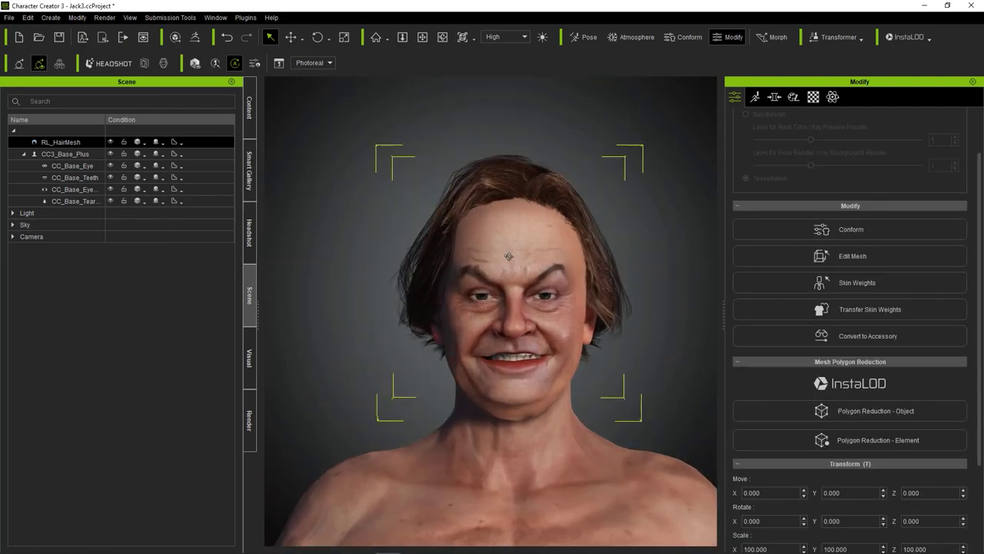
Enable Smooth Mesh on the hair and set the smoothing method to Subdivision.
{"action": "left_click", "coordinate": [521, 157]}
{"action": "left_click", "coordinate": [745, 157]}
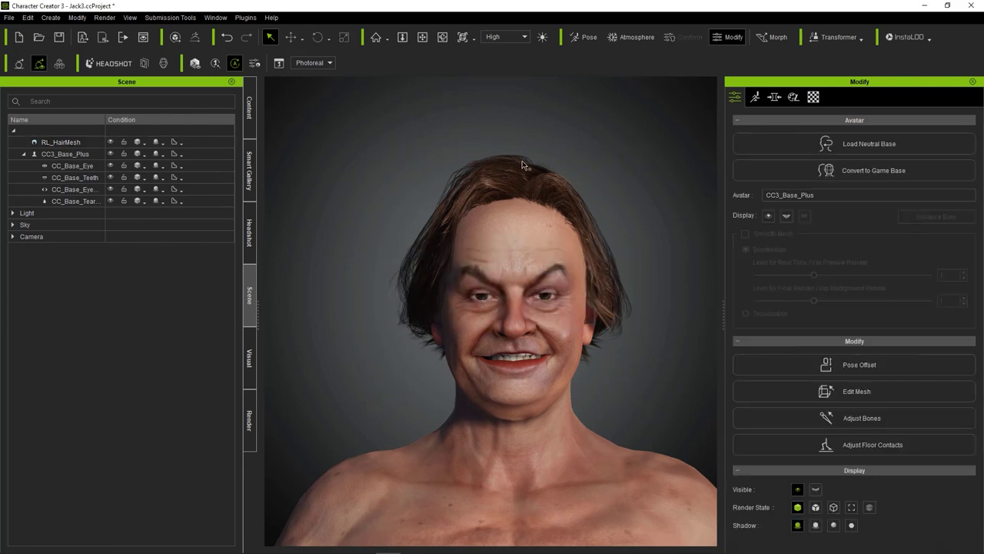
{"action": "left_click", "coordinate": [517, 170]}
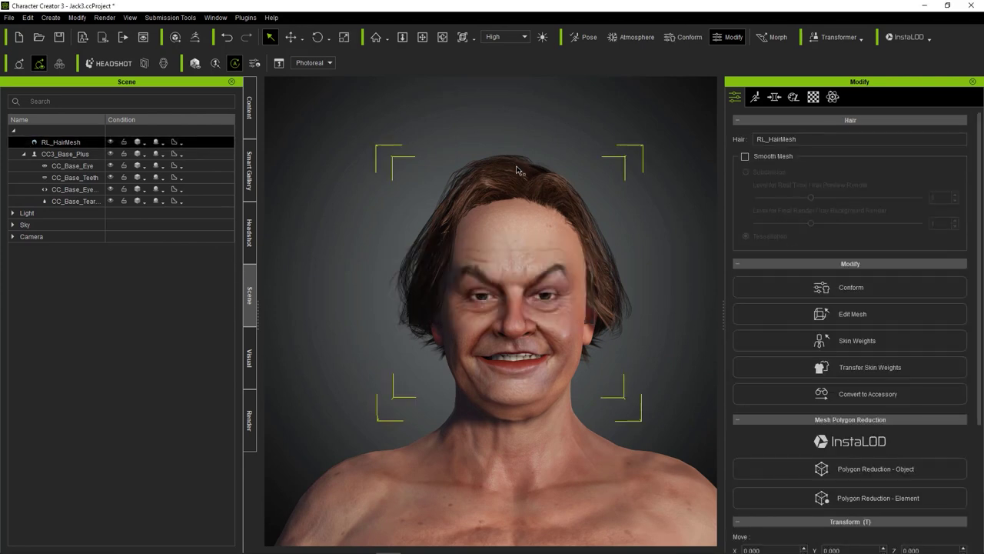
{"action": "left_click", "coordinate": [745, 156]}
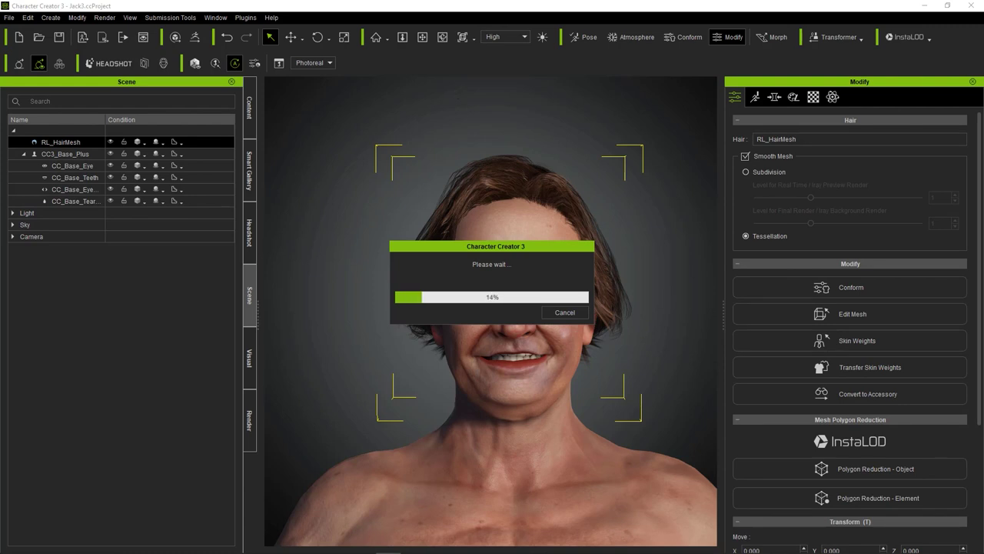
{"action": "left_click", "coordinate": [746, 172]}
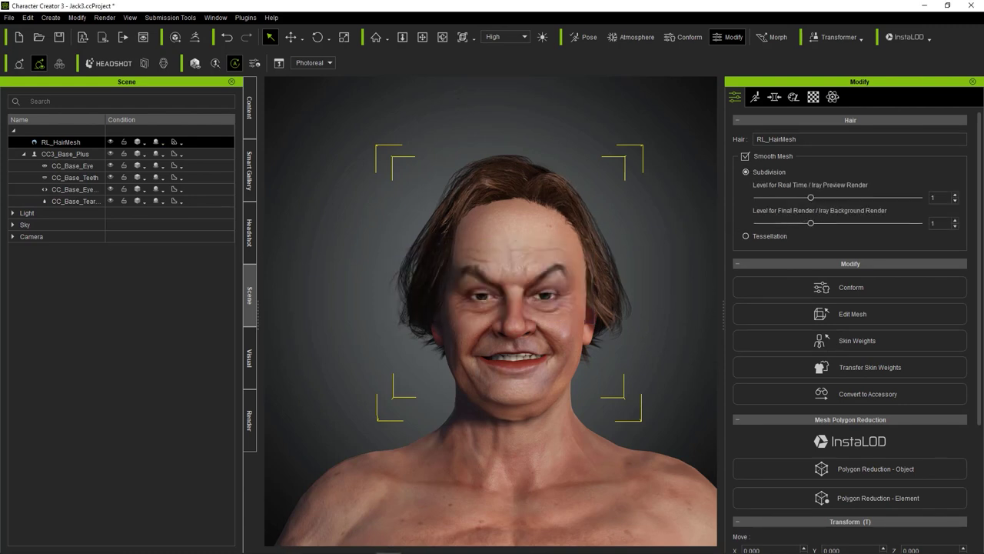
{"action": "left_click", "coordinate": [406, 216]}
{"action": "scroll", "coordinate": [392, 203], "scroll_direction": "up", "scroll_amount": 3}
{"action": "left_click", "coordinate": [510, 139]}
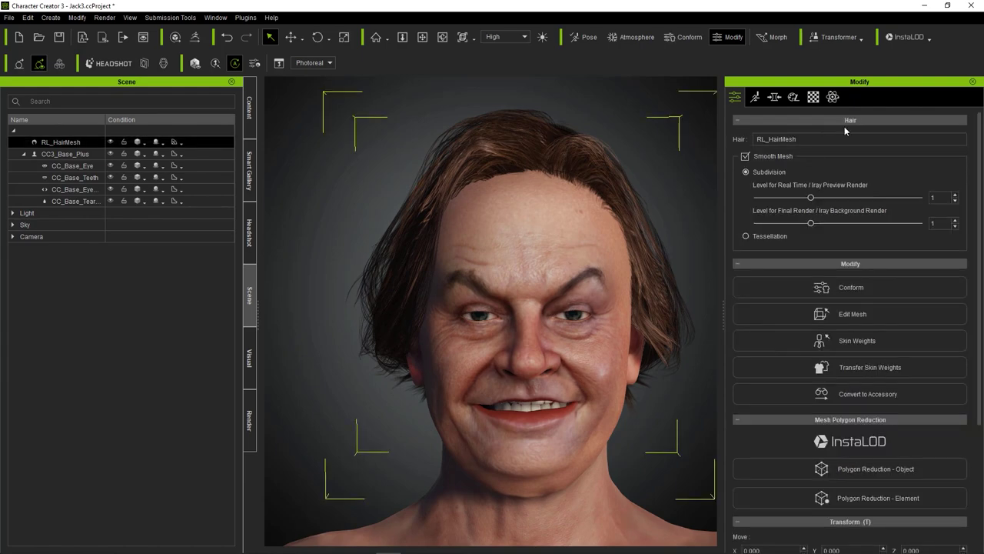
Adjust the opacity map of the hair's Mid_Length material to brightness -25 and contrast 29.
{"action": "left_click", "coordinate": [813, 100]}
{"action": "left_click", "coordinate": [817, 267]}
{"action": "left_click", "coordinate": [813, 286]}
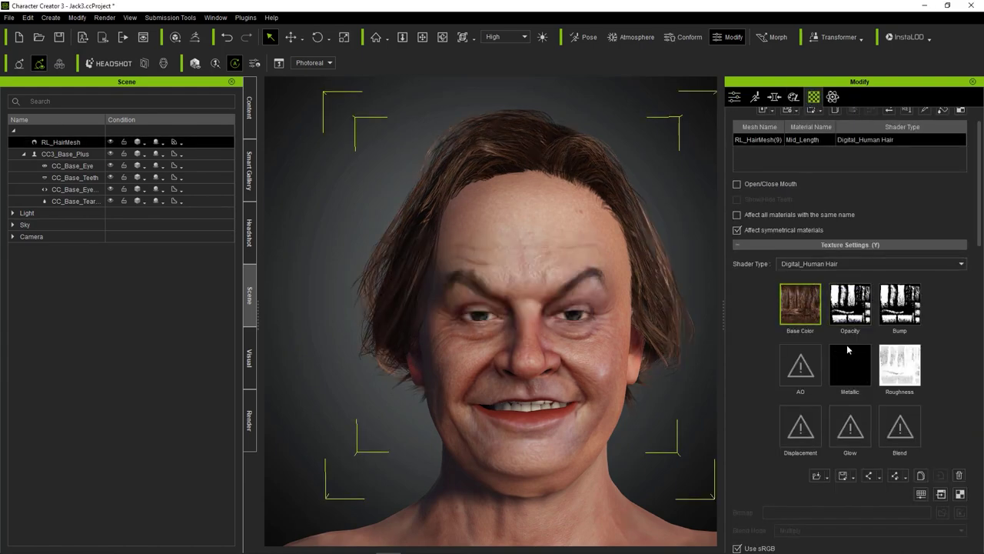
{"action": "scroll", "coordinate": [846, 323], "scroll_direction": "down", "scroll_amount": 1}
{"action": "scroll", "coordinate": [588, 200], "scroll_direction": "down", "scroll_amount": 3}
{"action": "scroll", "coordinate": [589, 200], "scroll_direction": "up", "scroll_amount": 5}
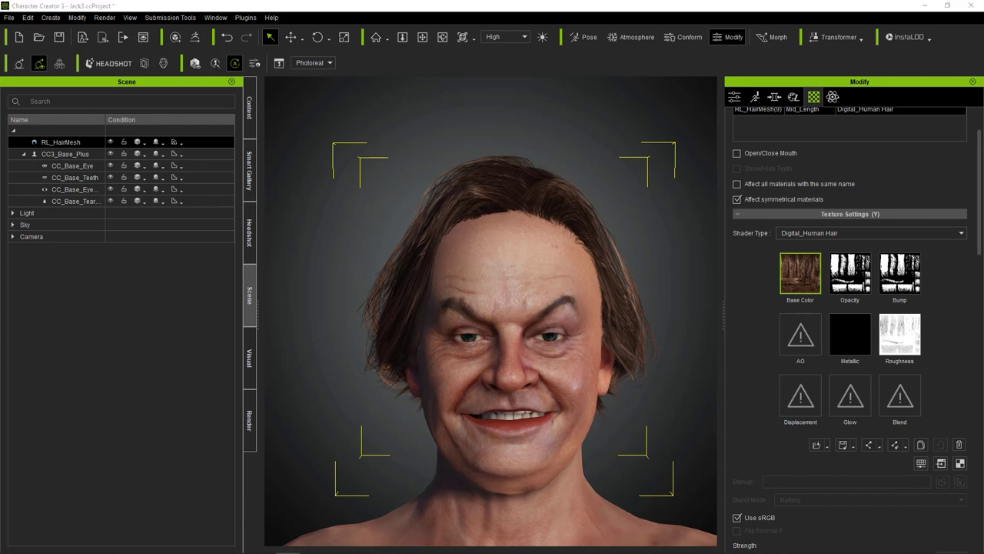
{"action": "scroll", "coordinate": [549, 164], "scroll_direction": "down", "scroll_amount": 4}
{"action": "mouse_move", "coordinate": [550, 165]}
{"action": "right_mouse_down"}
{"action": "mouse_move", "coordinate": [548, 231]}
{"action": "mouse_move", "coordinate": [548, 173]}
{"action": "right_mouse_up"}
{"action": "left_click", "coordinate": [851, 276]}
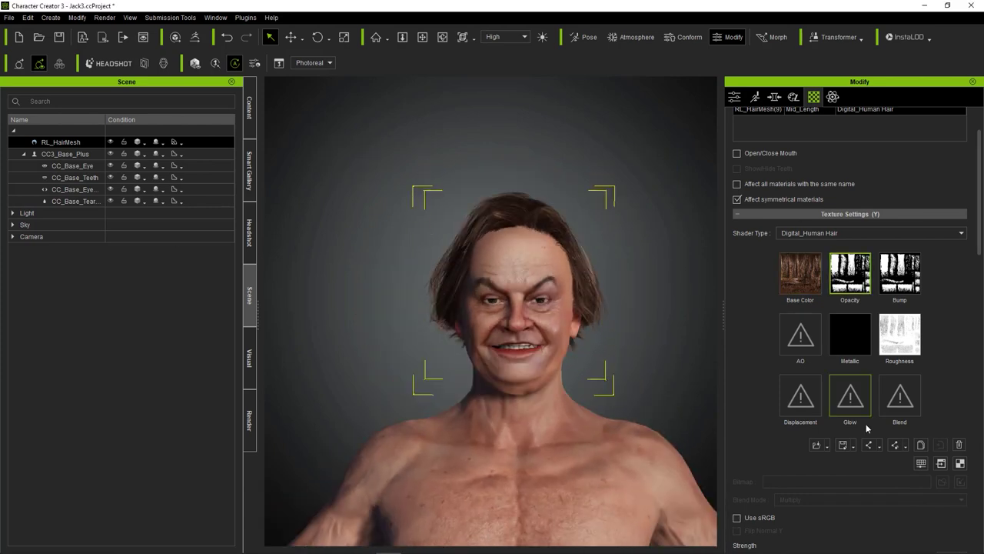
{"action": "left_click", "coordinate": [922, 462]}
{"action": "left_click_drag", "start_coordinate": [259, 253], "coordinate": [248, 253]}
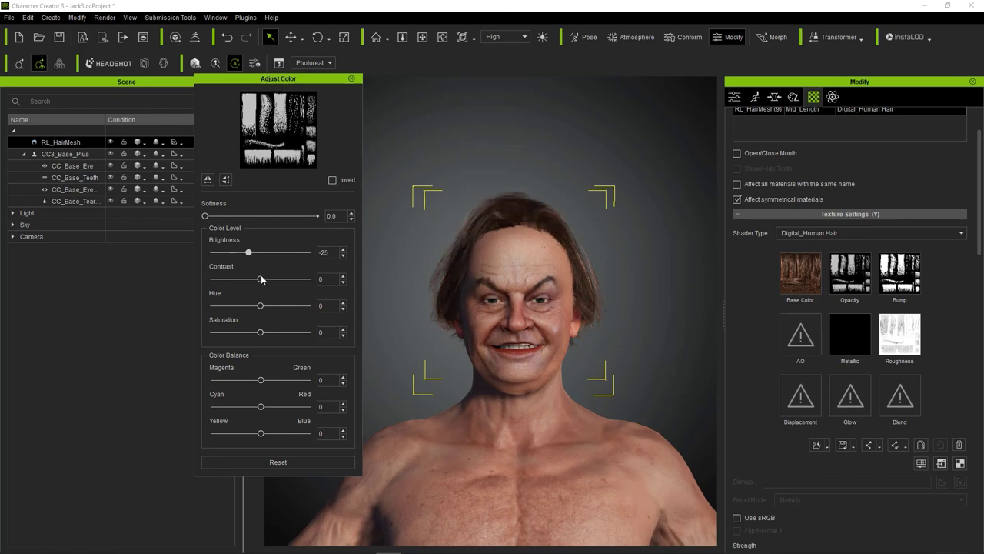
{"action": "left_click", "coordinate": [351, 78]}
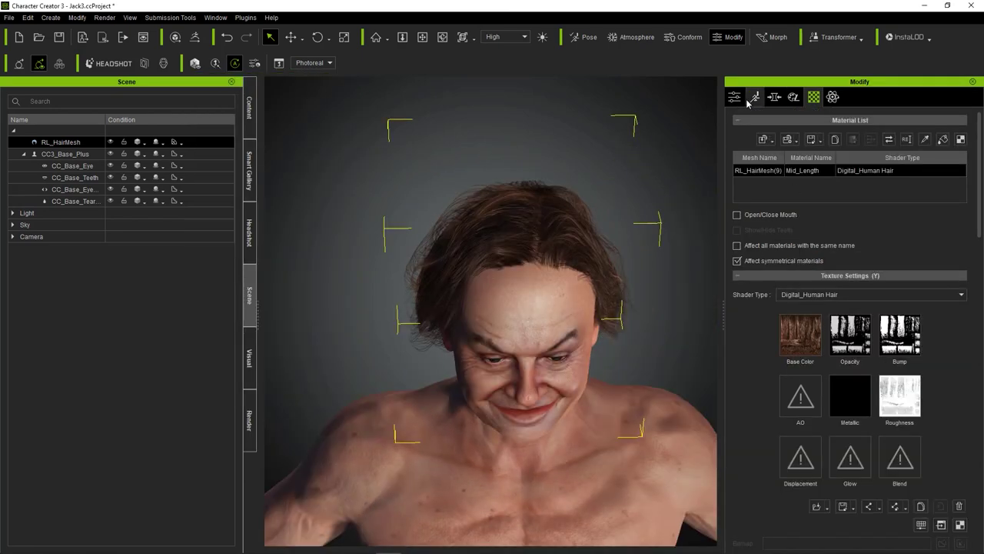
Lift the hair above the forehead with the Move tool in vertex editing, using soft selection.
{"action": "left_click", "coordinate": [736, 98]}
{"action": "left_click", "coordinate": [291, 42]}
{"action": "left_click_drag", "start_coordinate": [532, 262], "coordinate": [531, 212]}
{"action": "left_click_drag", "start_coordinate": [501, 391], "coordinate": [566, 308]}
{"action": "left_click", "coordinate": [692, 223]}
{"action": "right_click_drag", "start_coordinate": [692, 223], "coordinate": [696, 156]}
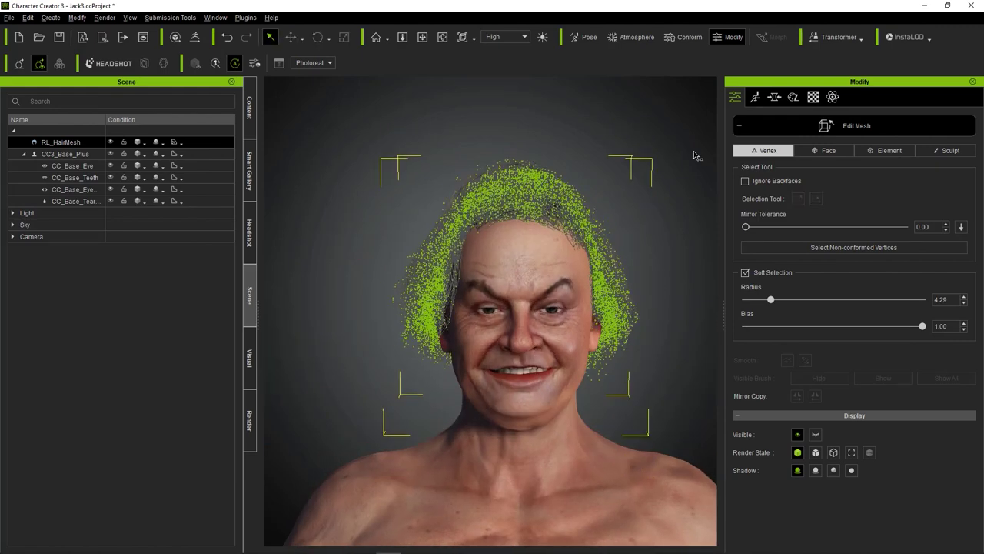
{"action": "left_click", "coordinate": [855, 126]}
Soft-select the vertices on either side of the hair in Edit Mesh and shift them sideways.
{"action": "middle_click_drag", "start_coordinate": [607, 269], "coordinate": [573, 194]}
{"action": "left_click", "coordinate": [828, 318]}
{"action": "left_click_drag", "start_coordinate": [375, 283], "coordinate": [405, 252]}
{"action": "left_click", "coordinate": [291, 38]}
{"action": "left_click", "coordinate": [270, 38]}
{"action": "left_click_drag", "start_coordinate": [662, 233], "coordinate": [609, 288]}
{"action": "left_click", "coordinate": [291, 38]}
{"action": "left_click_drag", "start_coordinate": [630, 253], "coordinate": [639, 252]}
{"action": "left_click", "coordinate": [795, 129]}
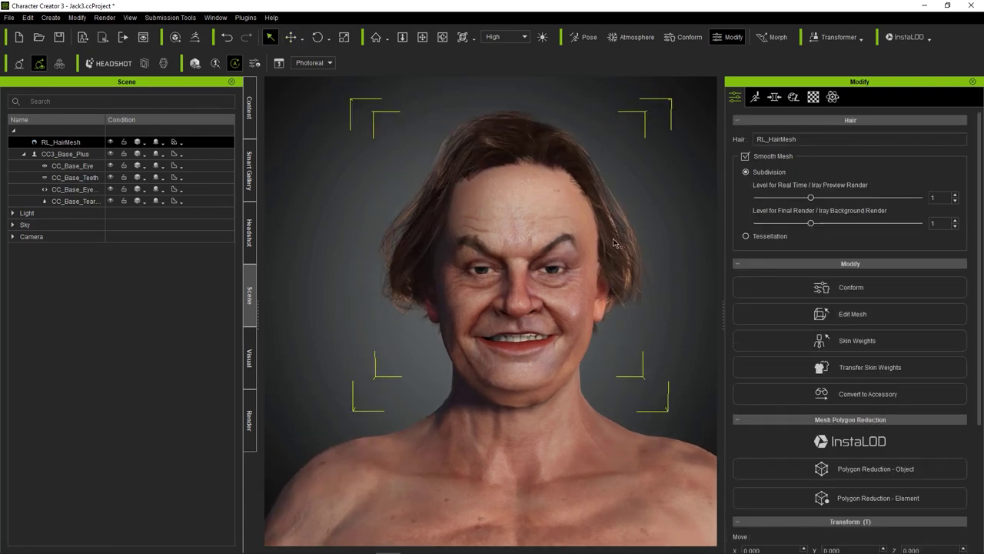
Edit the hair mesh again, moving the lower side vertices on both sides inward and down toward the neck.
{"action": "left_click", "coordinate": [801, 312]}
{"action": "left_click_drag", "start_coordinate": [414, 111], "coordinate": [450, 124]}
{"action": "left_click", "coordinate": [292, 37]}
{"action": "left_click", "coordinate": [309, 185]}
{"action": "left_click_drag", "start_coordinate": [360, 317], "coordinate": [433, 356]}
{"action": "left_click", "coordinate": [292, 37]}
{"action": "left_click_drag", "start_coordinate": [445, 310], "coordinate": [462, 328]}
{"action": "left_click_drag", "start_coordinate": [647, 340], "coordinate": [595, 357]}
{"action": "left_click", "coordinate": [292, 37]}
{"action": "left_click_drag", "start_coordinate": [626, 324], "coordinate": [620, 334]}
{"action": "left_click", "coordinate": [271, 37]}
{"action": "left_click", "coordinate": [855, 125]}
{"action": "scroll", "coordinate": [593, 213], "scroll_direction": "down", "scroll_amount": 3}
{"action": "scroll", "coordinate": [569, 230], "scroll_direction": "up", "scroll_amount": 3}
Activate the skin editor on the character's head and select the Aged Wrinkle layer.
{"action": "left_click", "coordinate": [560, 231]}
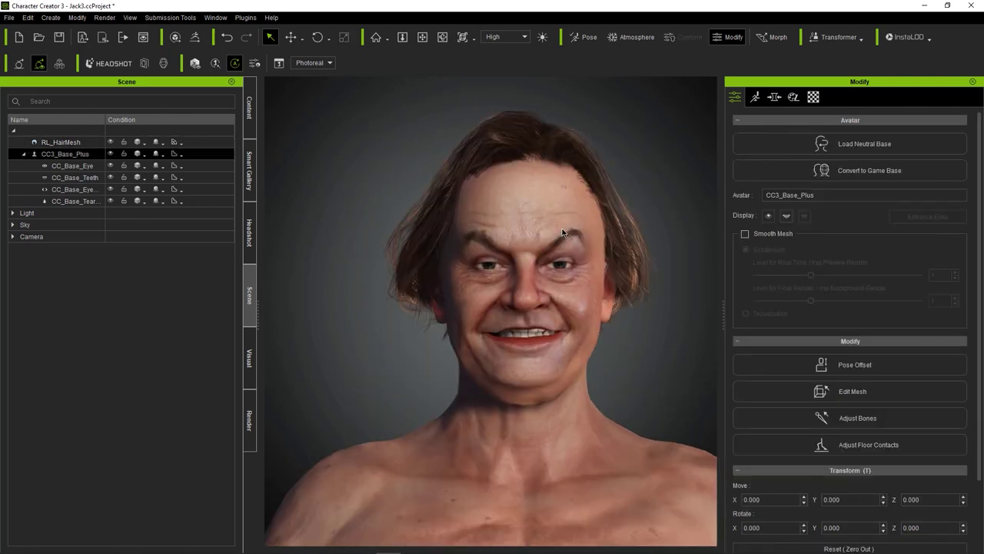
{"action": "left_click", "coordinate": [794, 97]}
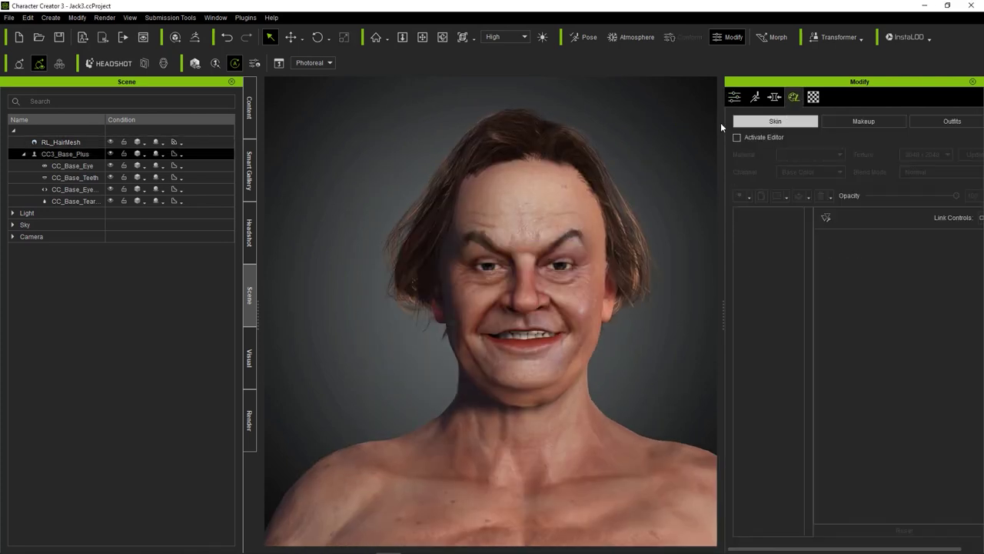
{"action": "left_click", "coordinate": [745, 137]}
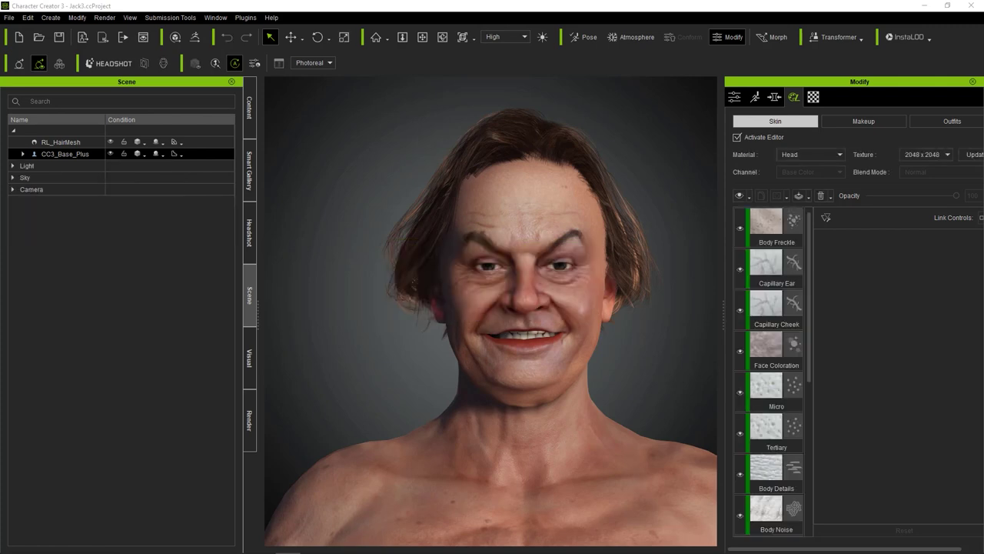
{"action": "scroll", "coordinate": [571, 210], "scroll_direction": "down", "scroll_amount": 5}
{"action": "scroll", "coordinate": [571, 210], "scroll_direction": "up", "scroll_amount": 5}
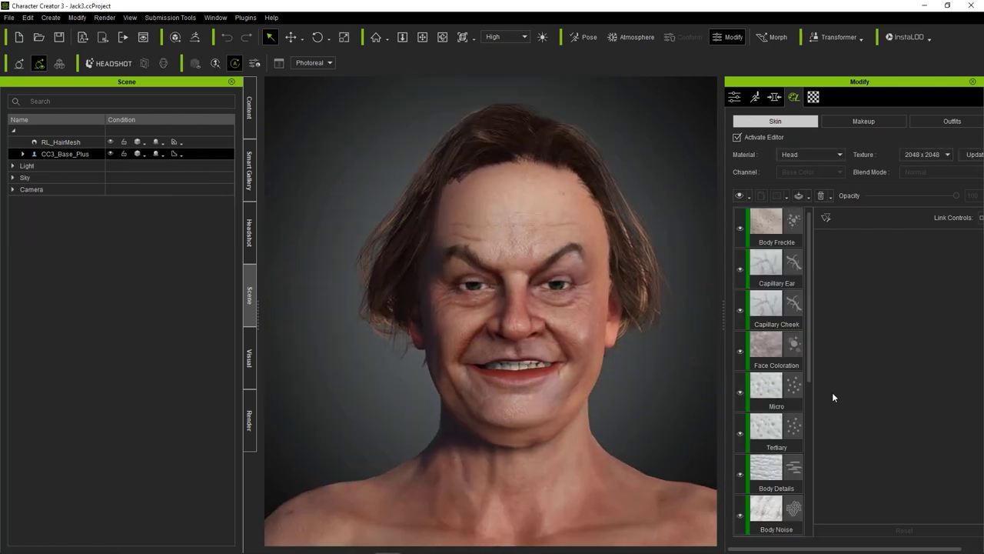
{"action": "scroll", "coordinate": [773, 384], "scroll_direction": "down", "scroll_amount": 4}
{"action": "left_click", "coordinate": [769, 308]}
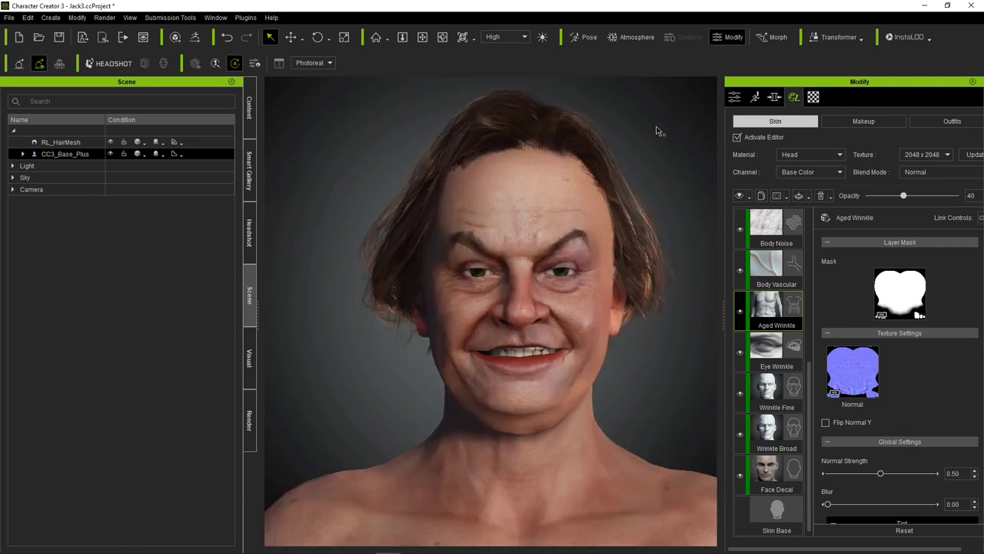
Apply the Medium beard preset from the Body Hair skin templates to the head and deactivate the skin editor.
{"action": "left_click", "coordinate": [86, 143], "text": "ctrl"}
{"action": "left_click", "coordinate": [77, 153]}
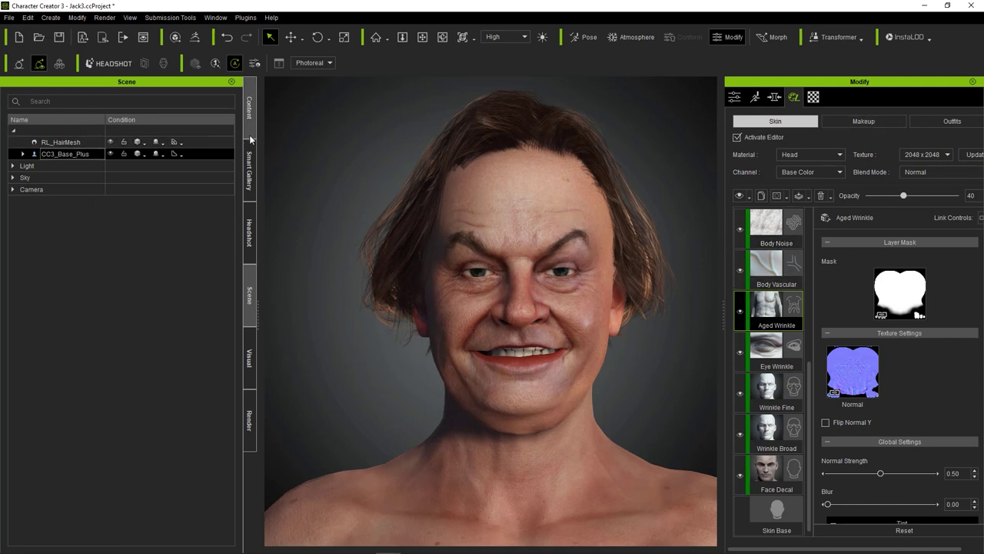
{"action": "left_click", "coordinate": [249, 108]}
{"action": "left_click", "coordinate": [79, 110]}
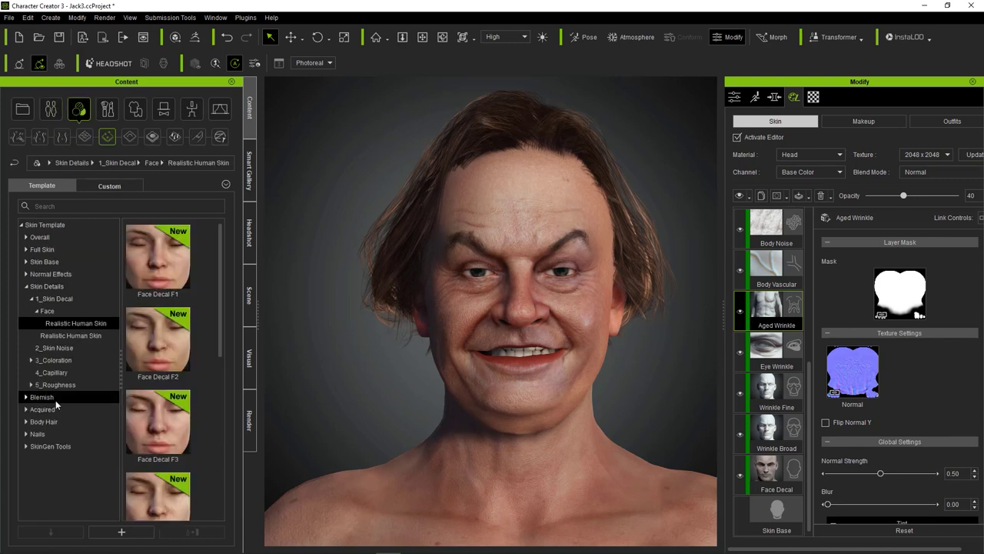
{"action": "left_click", "coordinate": [42, 409]}
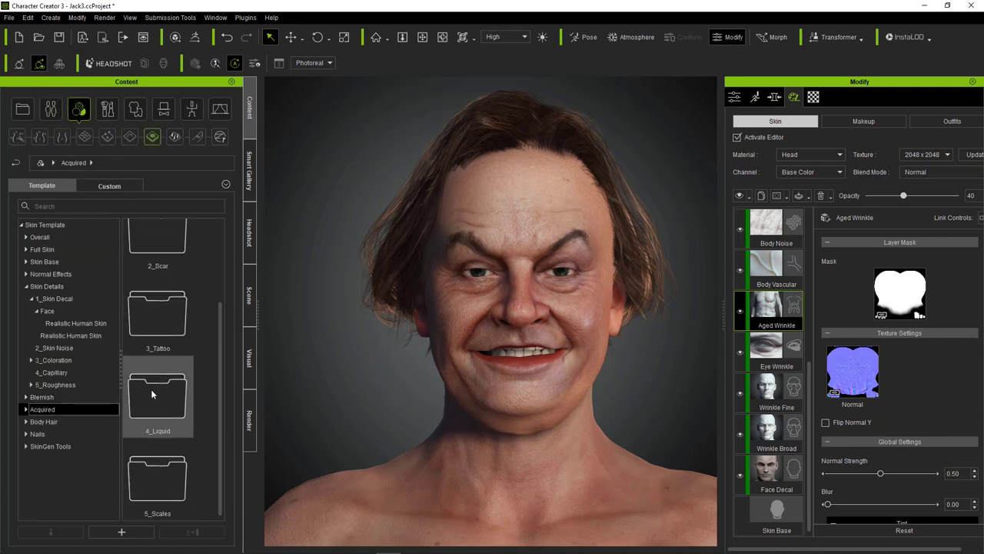
{"action": "left_click", "coordinate": [44, 422]}
{"action": "double_click", "coordinate": [154, 266]}
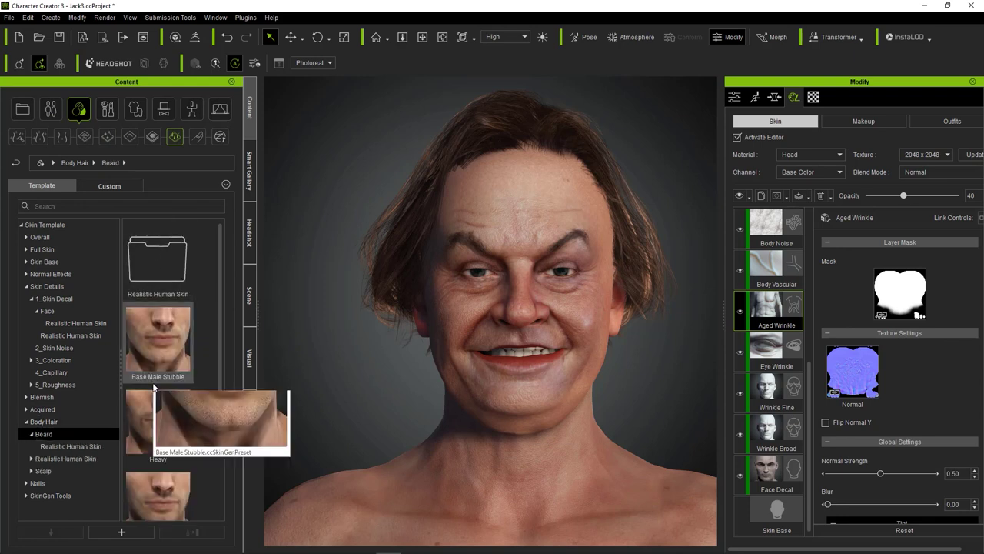
{"action": "scroll", "coordinate": [170, 384], "scroll_direction": "down", "scroll_amount": 2}
{"action": "double_click", "coordinate": [181, 385]}
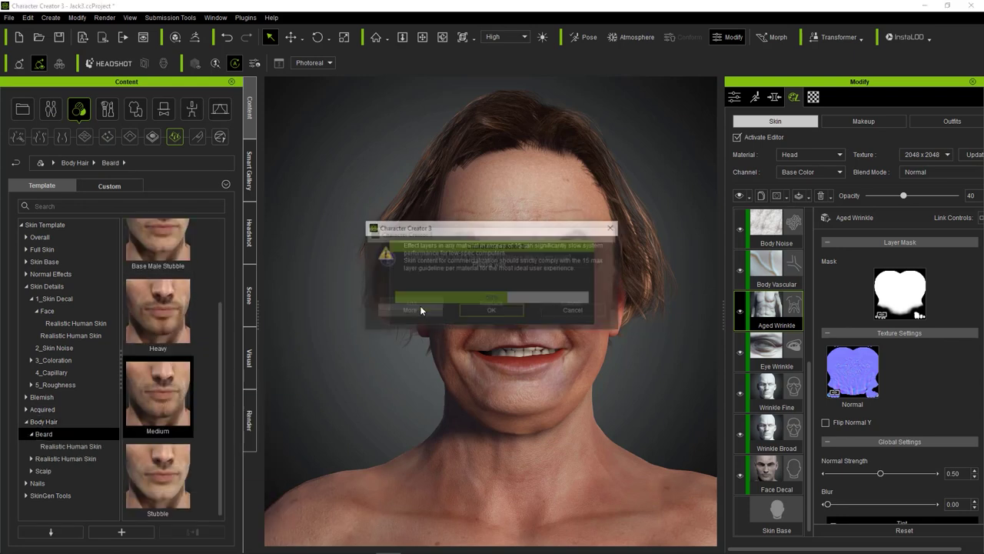
{"action": "left_click", "coordinate": [476, 310]}
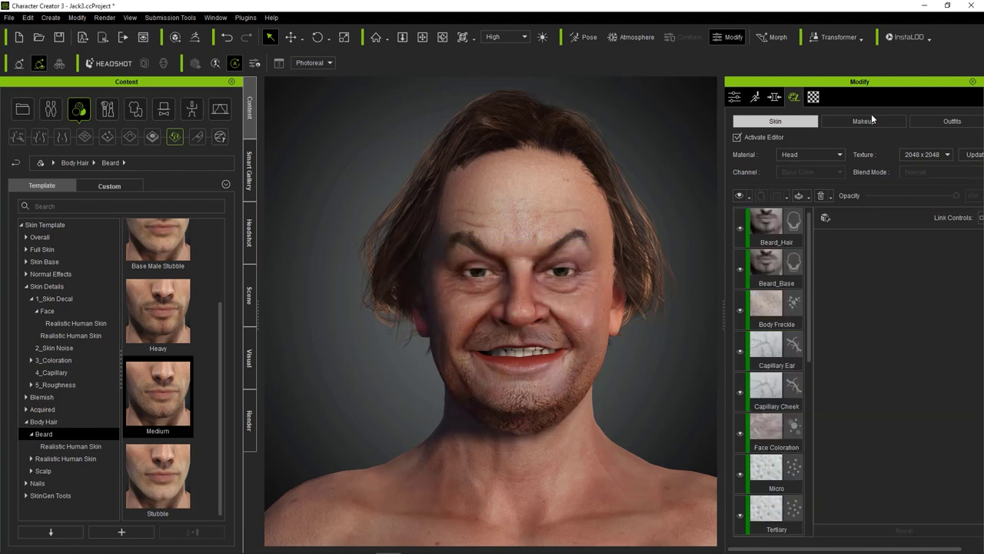
{"action": "left_click", "coordinate": [736, 138]}
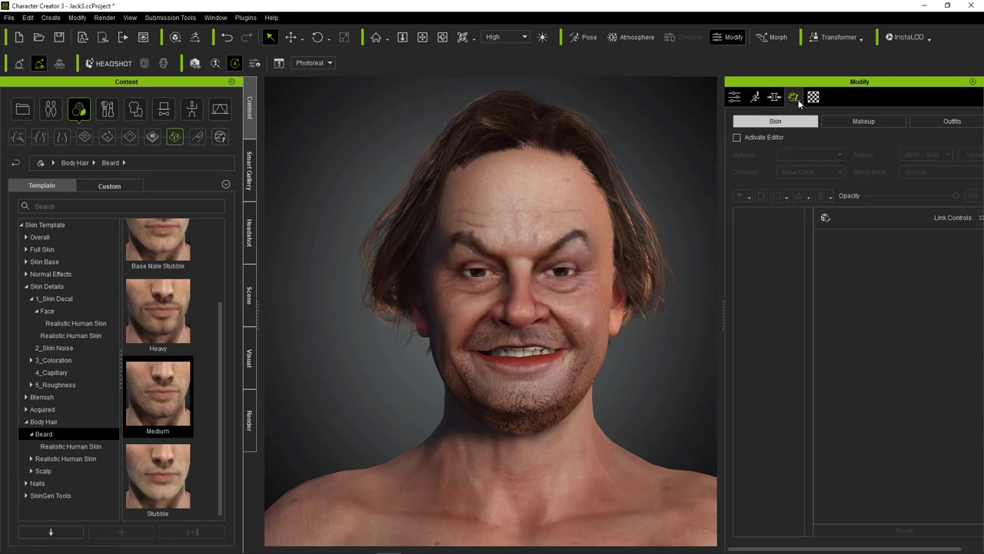
Set the Neck Double Chin morph to 44.
{"action": "left_click", "coordinate": [774, 97]}
{"action": "scroll", "coordinate": [872, 275], "scroll_direction": "down", "scroll_amount": 5}
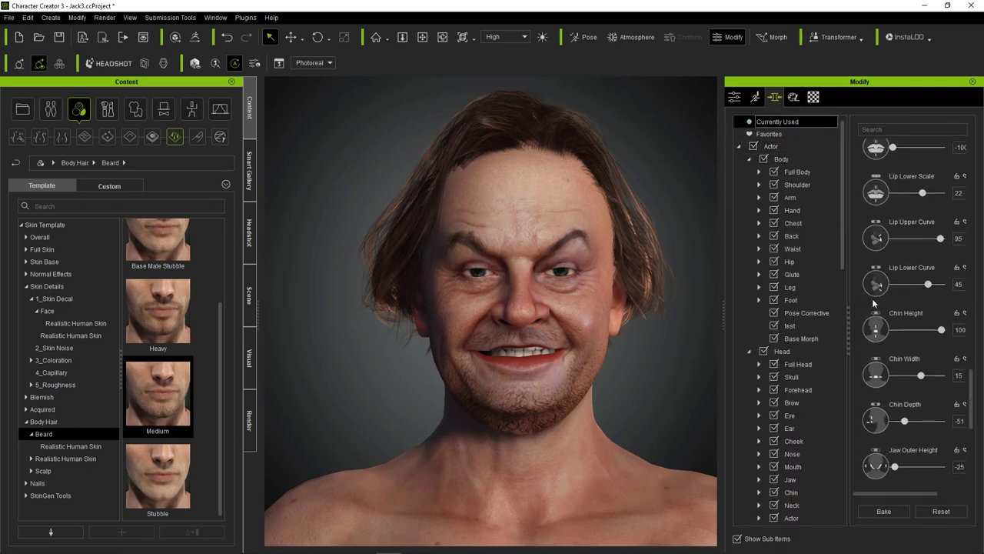
{"action": "scroll", "coordinate": [889, 424], "scroll_direction": "down", "scroll_amount": 3}
{"action": "left_click_drag", "start_coordinate": [926, 474], "coordinate": [918, 483]}
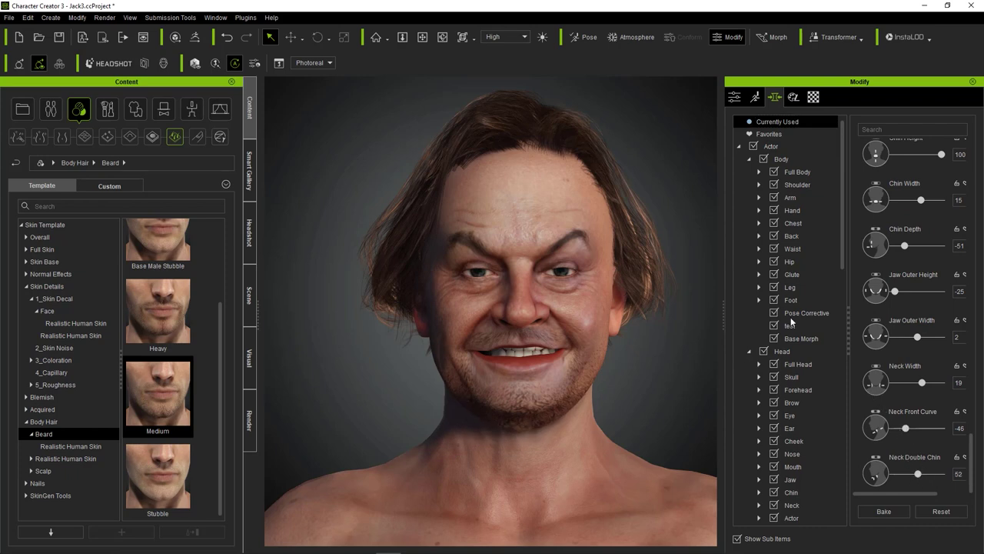
{"action": "left_click_drag", "start_coordinate": [917, 478], "coordinate": [912, 477]}
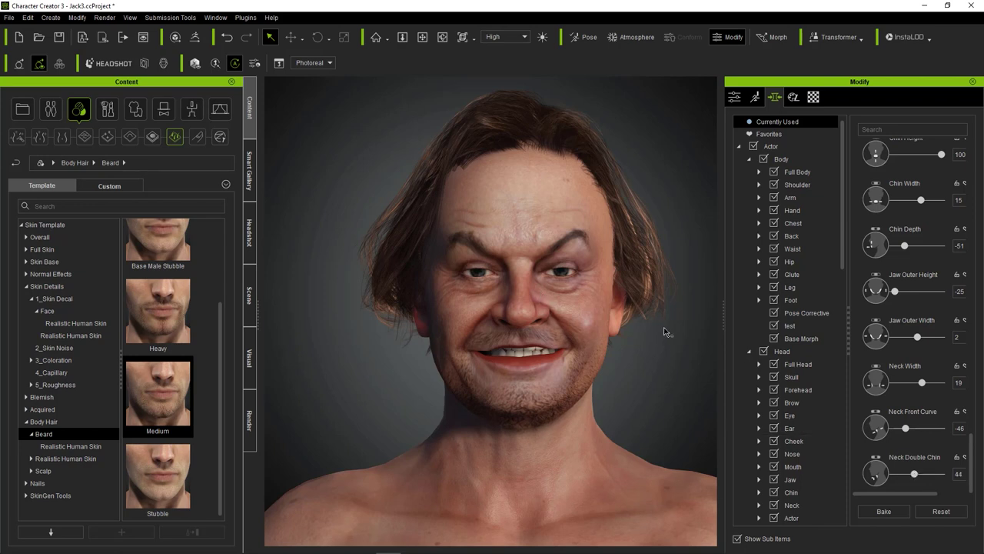
Set the brightness of the hair's opacity map to -16.
{"action": "left_click", "coordinate": [467, 134]}
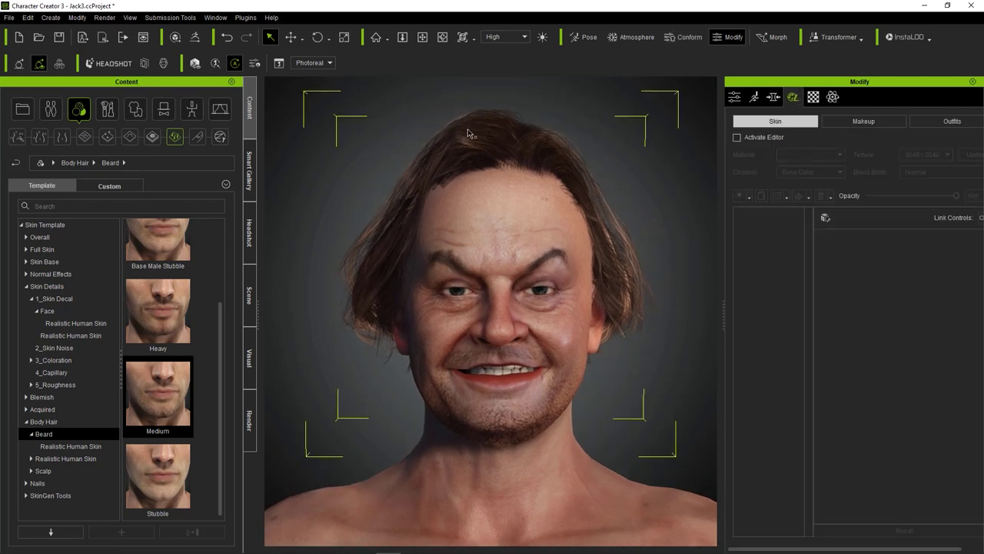
{"action": "left_click", "coordinate": [814, 96]}
{"action": "scroll", "coordinate": [809, 354], "scroll_direction": "down", "scroll_amount": 1}
{"action": "left_click", "coordinate": [923, 496]}
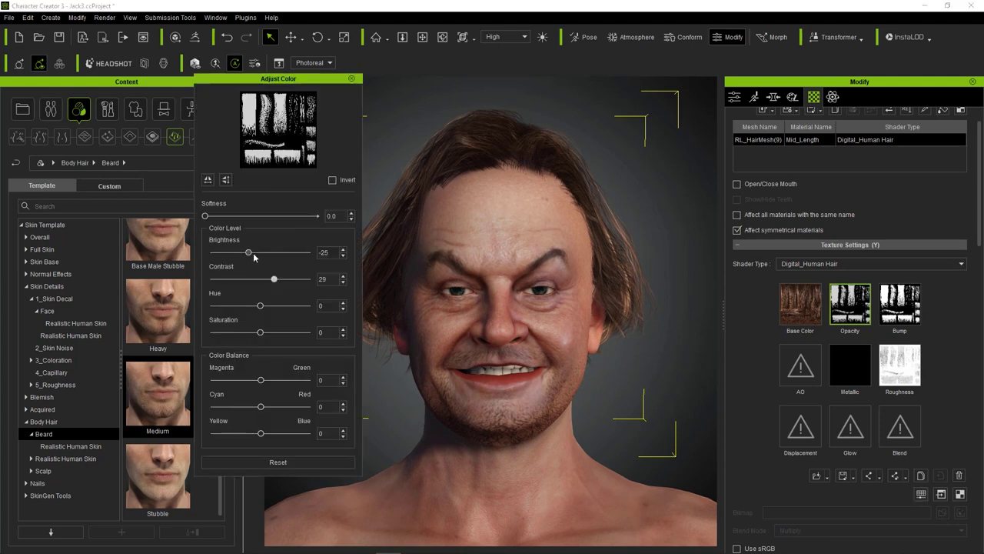
{"action": "mouse_move", "coordinate": [250, 253]}
{"action": "left_mouse_down"}
{"action": "mouse_move", "coordinate": [240, 255]}
{"action": "mouse_move", "coordinate": [254, 262]}
{"action": "left_mouse_up"}
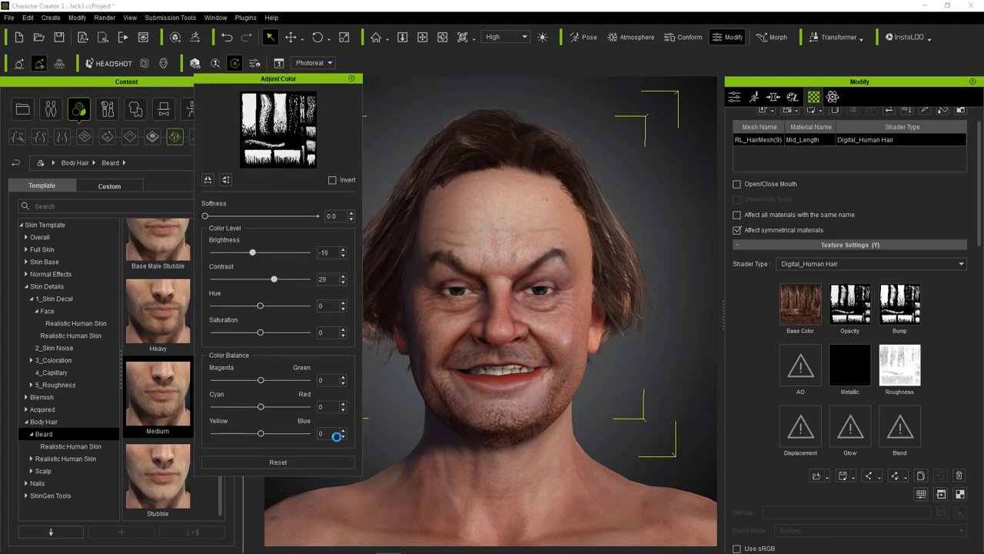
Darken the hair by setting its base color map's brightness to -23.
{"action": "left_click", "coordinate": [478, 131]}
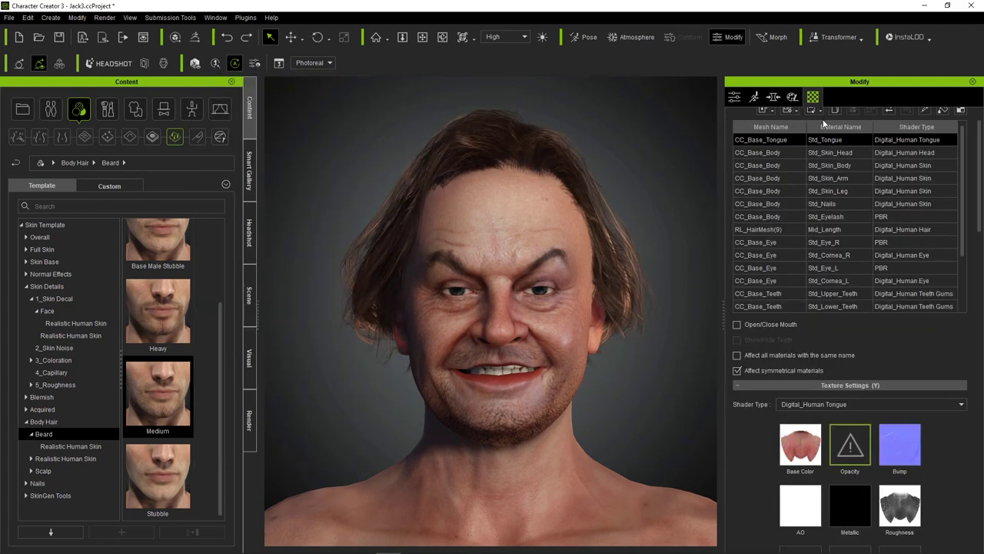
{"action": "left_click", "coordinate": [506, 134]}
{"action": "left_click", "coordinate": [801, 335]}
{"action": "left_click", "coordinate": [924, 529]}
{"action": "left_click_drag", "start_coordinate": [261, 252], "coordinate": [250, 252]}
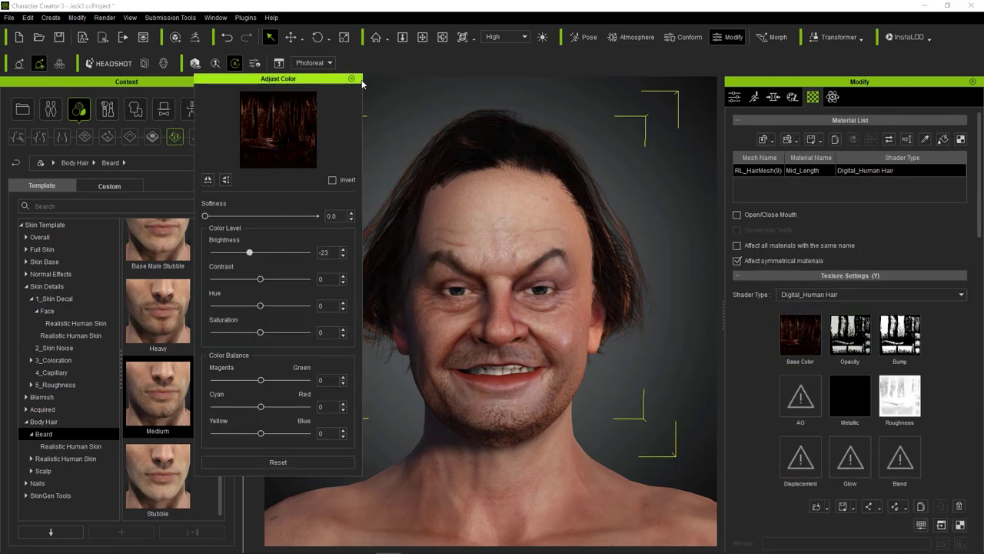
Close the hair's color adjustment, deselect the hair, and save the project.
{"action": "left_click", "coordinate": [353, 78]}
{"action": "scroll", "coordinate": [371, 116], "scroll_direction": "down", "scroll_amount": 5}
{"action": "scroll", "coordinate": [371, 116], "scroll_direction": "up", "scroll_amount": 3}
{"action": "middle_click_drag", "start_coordinate": [371, 116], "coordinate": [373, 172]}
{"action": "left_click", "coordinate": [364, 171]}
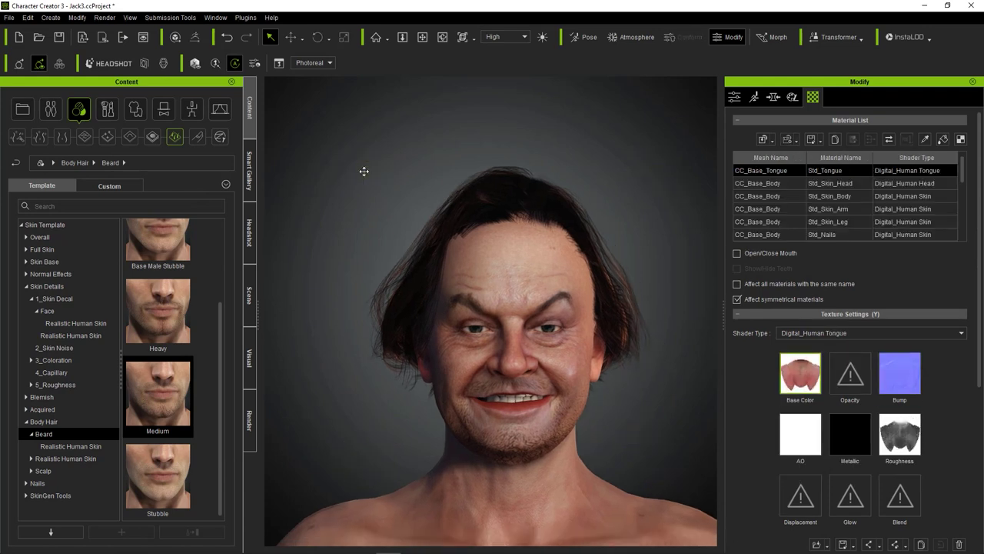
{"action": "key", "text": "ctrl+s"}
Activate Headshot's Sculpt Morph and enlarge the skull, setting Skull Width and Skull Height to 100 and Skull Peak to -100.
{"action": "left_click", "coordinate": [44, 107]}
{"action": "left_click", "coordinate": [108, 63]}
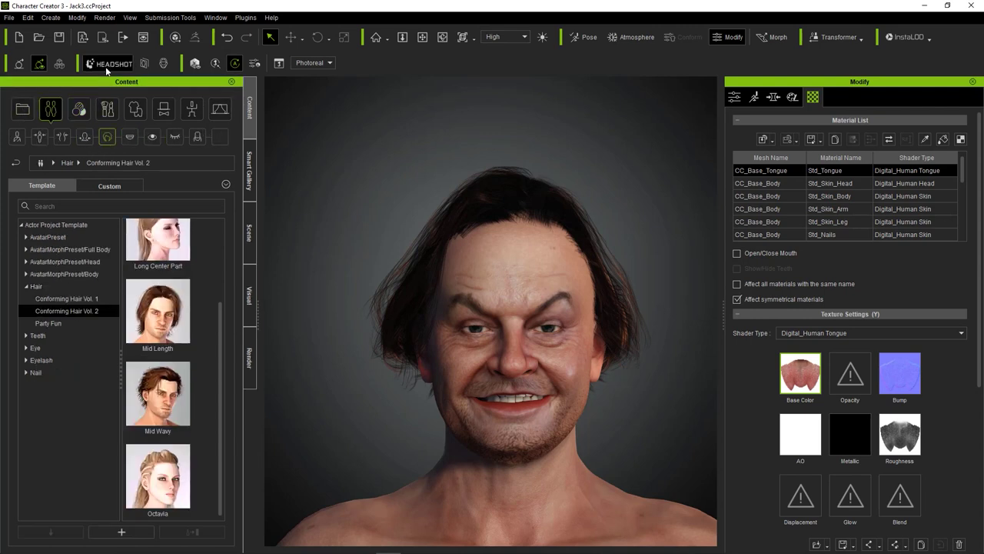
{"action": "mouse_move", "coordinate": [433, 258]}
{"action": "left_mouse_down"}
{"action": "mouse_move", "coordinate": [418, 246]}
{"action": "mouse_move", "coordinate": [404, 261]}
{"action": "mouse_move", "coordinate": [406, 247]}
{"action": "mouse_move", "coordinate": [362, 208]}
{"action": "left_mouse_up"}
{"action": "left_click", "coordinate": [33, 365]}
{"action": "right_click", "coordinate": [473, 268]}
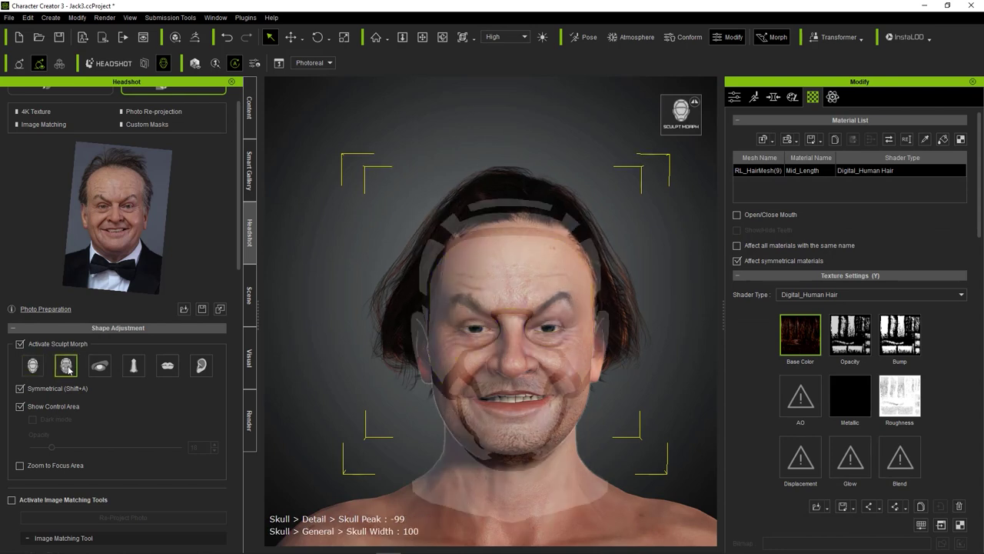
{"action": "mouse_move", "coordinate": [470, 222]}
{"action": "left_mouse_down"}
{"action": "mouse_move", "coordinate": [460, 198]}
{"action": "mouse_move", "coordinate": [408, 193]}
{"action": "mouse_move", "coordinate": [428, 147]}
{"action": "left_mouse_up"}
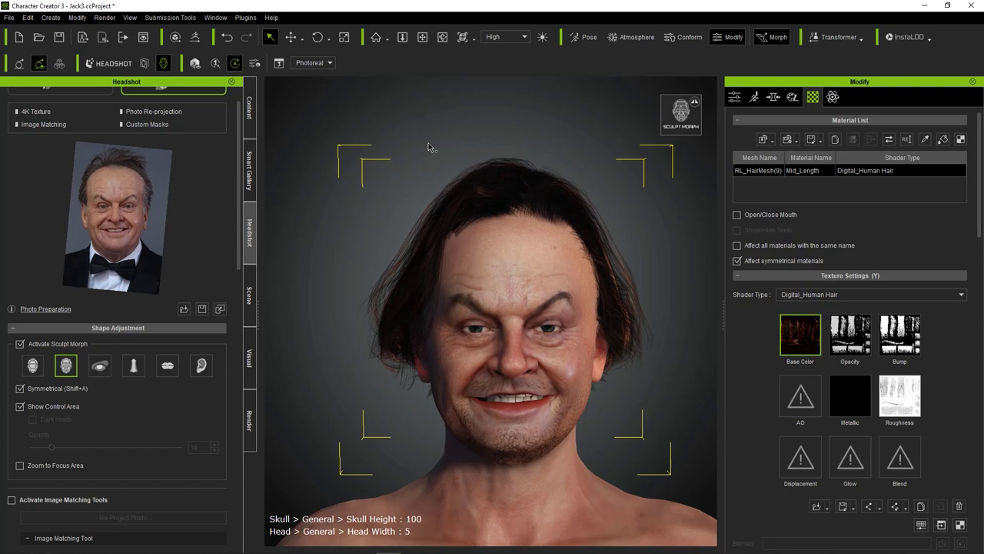
{"action": "mouse_move", "coordinate": [488, 226]}
{"action": "left_mouse_down"}
{"action": "mouse_move", "coordinate": [463, 190]}
{"action": "mouse_move", "coordinate": [460, 231]}
{"action": "mouse_move", "coordinate": [416, 241]}
{"action": "left_mouse_up"}
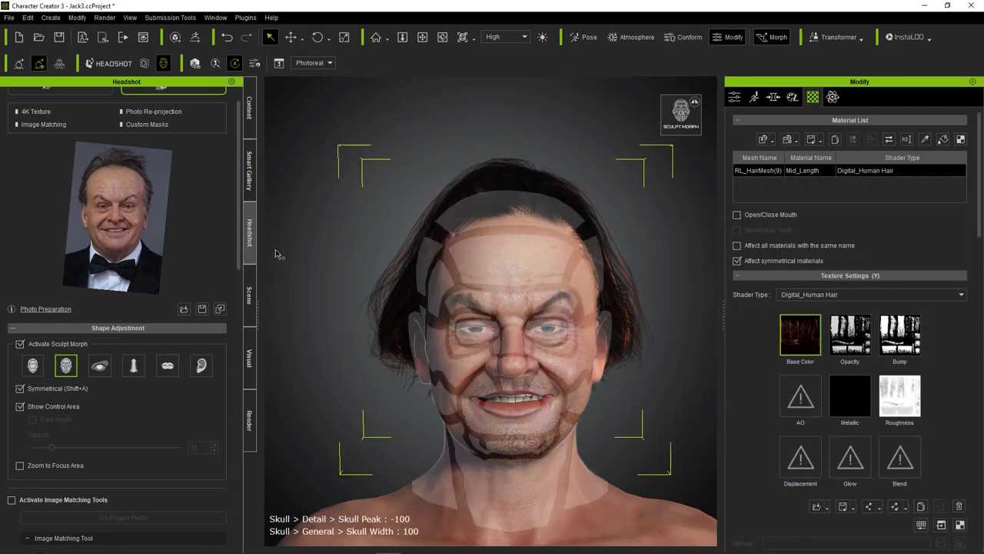
Refine the skull with Sculpt Morph, setting Skull Height to 23, Skull Width to 97 and Skull Peak to -85.
{"action": "left_click", "coordinate": [32, 366]}
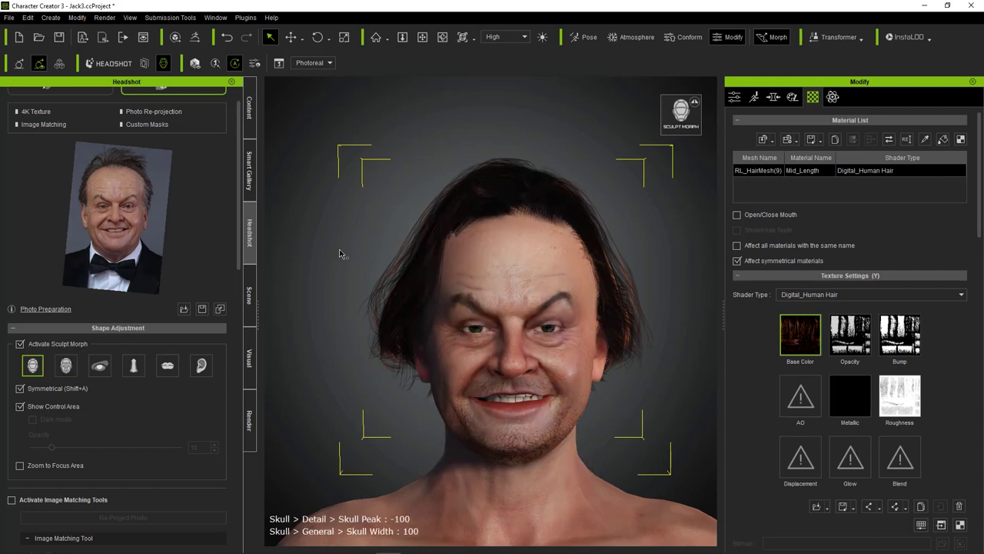
{"action": "left_click_drag", "start_coordinate": [430, 250], "coordinate": [383, 224]}
{"action": "mouse_move", "coordinate": [491, 214]}
{"action": "left_mouse_down"}
{"action": "mouse_move", "coordinate": [489, 194]}
{"action": "mouse_move", "coordinate": [485, 203]}
{"action": "left_mouse_up"}
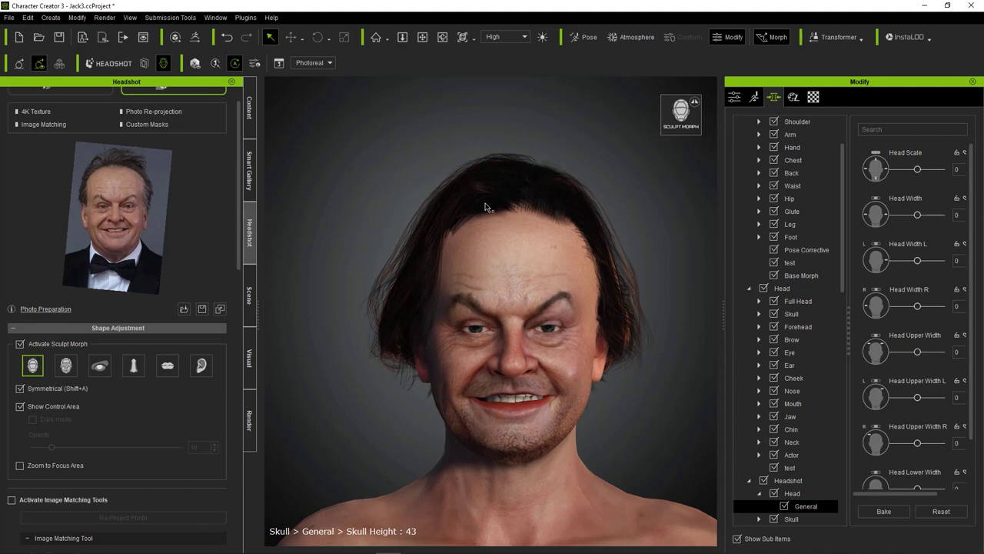
{"action": "left_click_drag", "start_coordinate": [513, 283], "coordinate": [503, 265]}
{"action": "left_click", "coordinate": [67, 365]}
{"action": "mouse_move", "coordinate": [422, 255]}
{"action": "left_mouse_down"}
{"action": "mouse_move", "coordinate": [383, 243]}
{"action": "mouse_move", "coordinate": [411, 247]}
{"action": "left_mouse_up"}
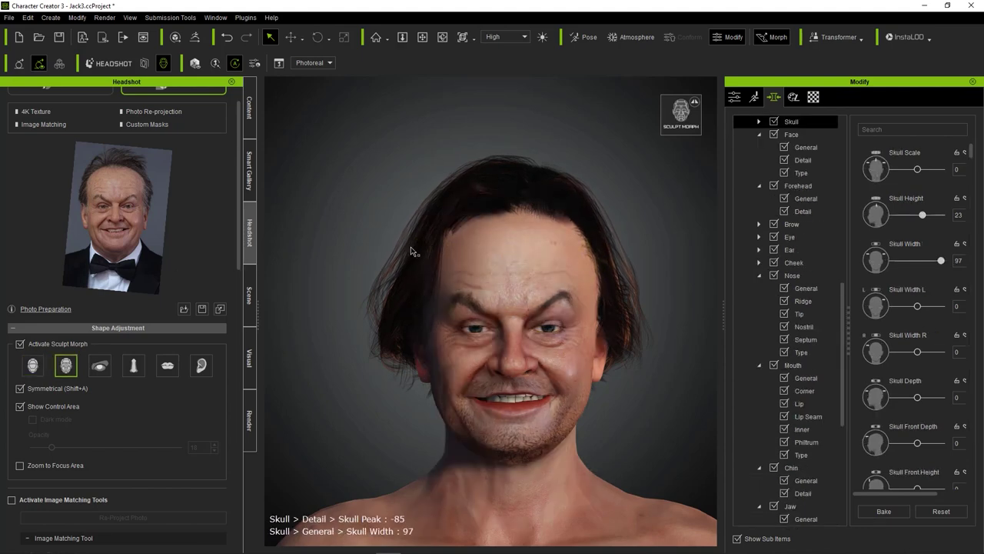
Set Chin Height to -78 and Neck Width to -59 with Sculpt Morph.
{"action": "left_click_drag", "start_coordinate": [507, 449], "coordinate": [505, 486]}
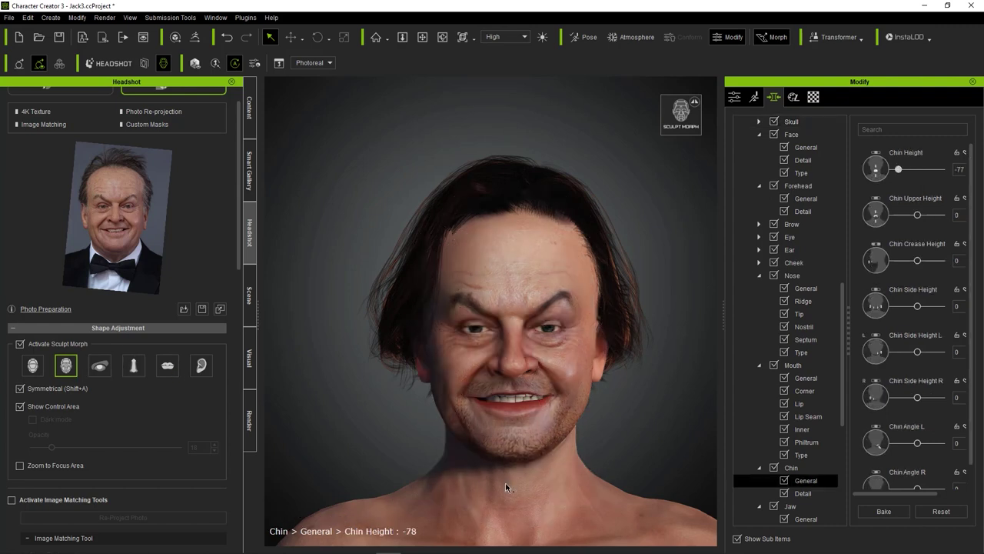
{"action": "left_click_drag", "start_coordinate": [411, 430], "coordinate": [464, 446]}
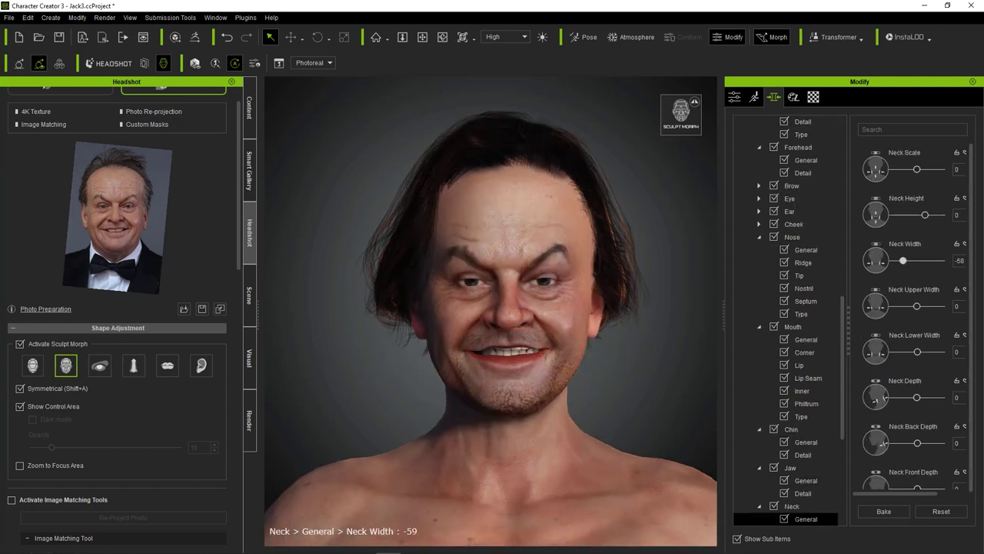
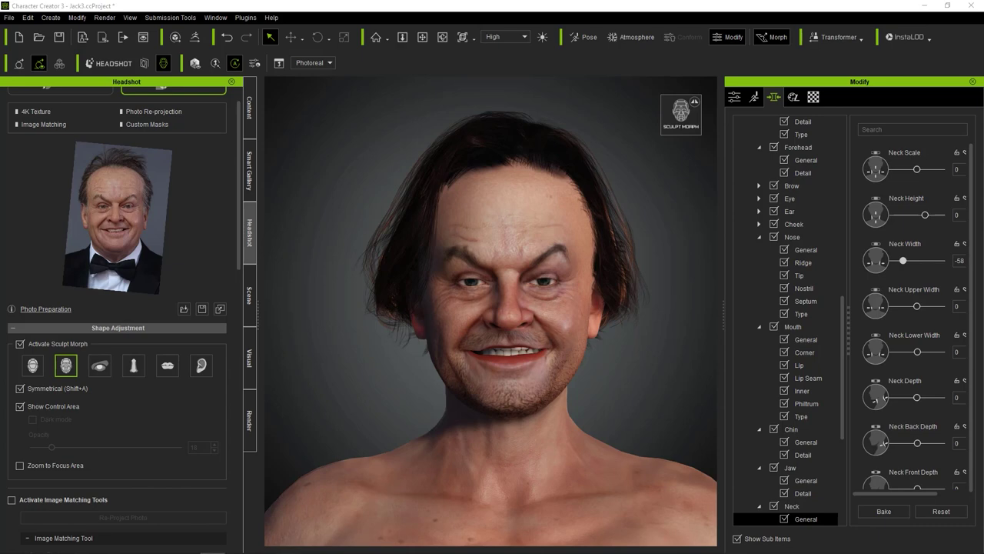
Sculpt the forehead, setting Forehead Height to 72 and leaving Forehead Width at 0.
{"action": "left_click", "coordinate": [294, 321]}
{"action": "mouse_move", "coordinate": [295, 321]}
{"action": "middle_mouse_down"}
{"action": "mouse_move", "coordinate": [392, 268]}
{"action": "mouse_move", "coordinate": [341, 275]}
{"action": "mouse_move", "coordinate": [352, 296]}
{"action": "middle_mouse_up"}
{"action": "scroll", "coordinate": [392, 268], "scroll_direction": "down", "scroll_amount": 3}
{"action": "mouse_move", "coordinate": [449, 207]}
{"action": "left_mouse_down"}
{"action": "mouse_move", "coordinate": [399, 195]}
{"action": "mouse_move", "coordinate": [419, 202]}
{"action": "left_mouse_up"}
{"action": "scroll", "coordinate": [435, 224], "scroll_direction": "up", "scroll_amount": 3}
{"action": "middle_click_drag", "start_coordinate": [435, 225], "coordinate": [490, 254]}
{"action": "left_click_drag", "start_coordinate": [489, 256], "coordinate": [486, 236]}
{"action": "scroll", "coordinate": [486, 250], "scroll_direction": "down", "scroll_amount": 3}
{"action": "middle_click_drag", "start_coordinate": [486, 269], "coordinate": [492, 244]}
{"action": "scroll", "coordinate": [441, 221], "scroll_direction": "up", "scroll_amount": 2}
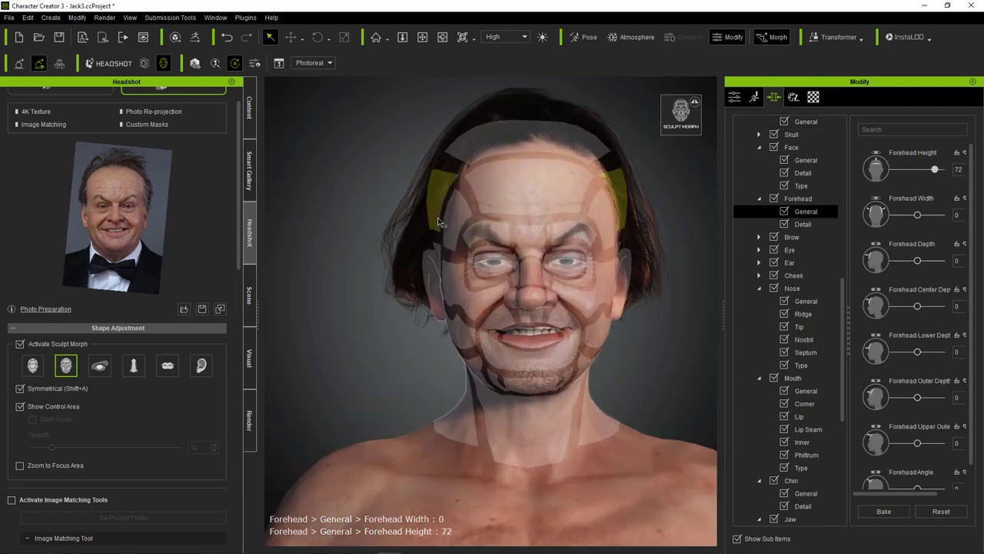
Sculpt the nose and cheeks with Nose Height 49, Nose Ridge Upper Width 32, Nostril Width 42 and Cheek Bone Height 20.
{"action": "scroll", "coordinate": [543, 255], "scroll_direction": "up", "scroll_amount": 1}
{"action": "scroll", "coordinate": [555, 318], "scroll_direction": "up", "scroll_amount": 2}
{"action": "left_click_drag", "start_coordinate": [519, 270], "coordinate": [560, 236]}
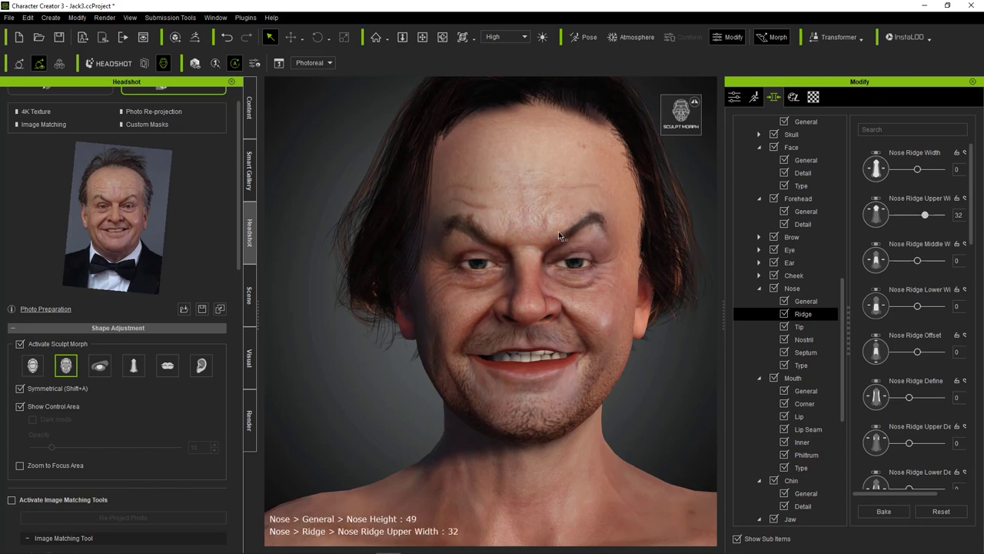
{"action": "left_click_drag", "start_coordinate": [557, 306], "coordinate": [593, 331]}
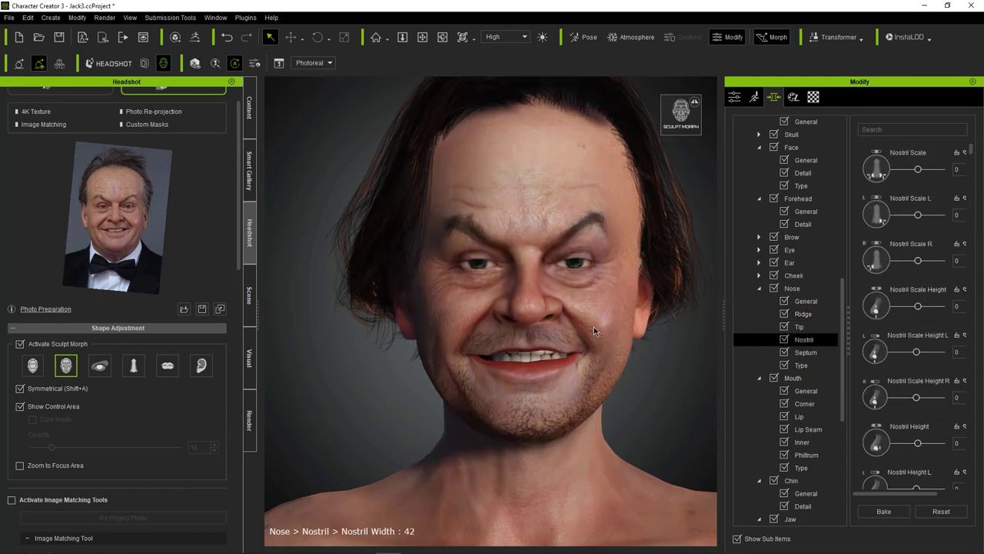
{"action": "mouse_move", "coordinate": [463, 301]}
{"action": "left_mouse_down"}
{"action": "mouse_move", "coordinate": [424, 292]}
{"action": "mouse_move", "coordinate": [461, 289]}
{"action": "left_mouse_up"}
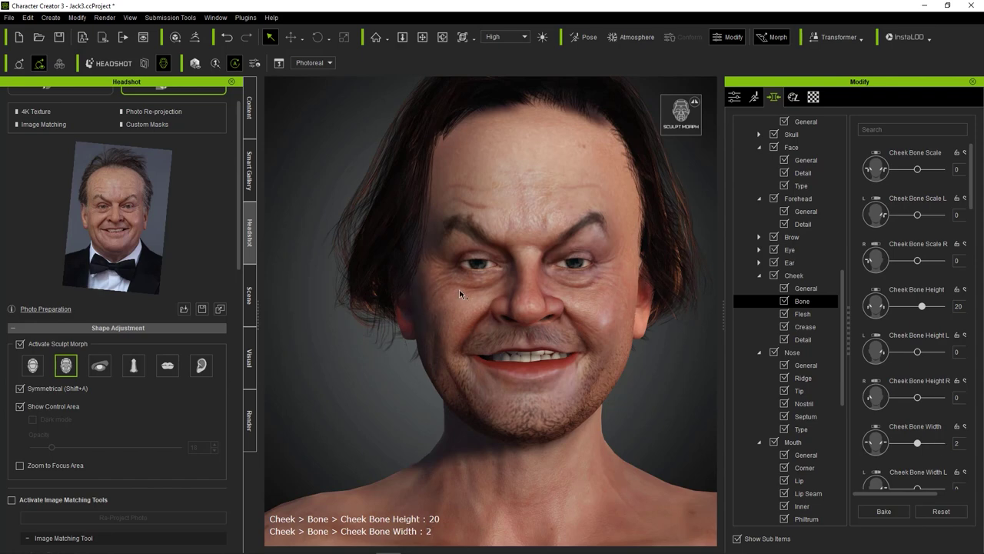
Narrow the neck by setting Neck Width to -100.
{"action": "scroll", "coordinate": [412, 306], "scroll_direction": "down", "scroll_amount": 5}
{"action": "scroll", "coordinate": [488, 308], "scroll_direction": "up", "scroll_amount": 3}
{"action": "left_click_drag", "start_coordinate": [463, 350], "coordinate": [490, 403]}
{"action": "scroll", "coordinate": [504, 197], "scroll_direction": "down", "scroll_amount": 3}
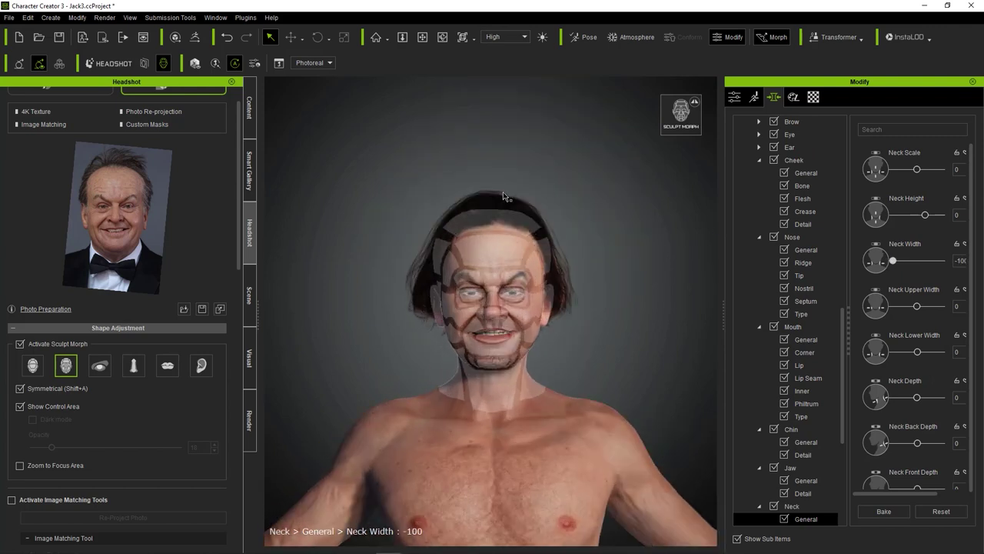
Deactivate Sculpt Morph and enlarge the head with the regular skull morph in the viewport.
{"action": "left_click", "coordinate": [20, 343]}
{"action": "left_click", "coordinate": [497, 214]}
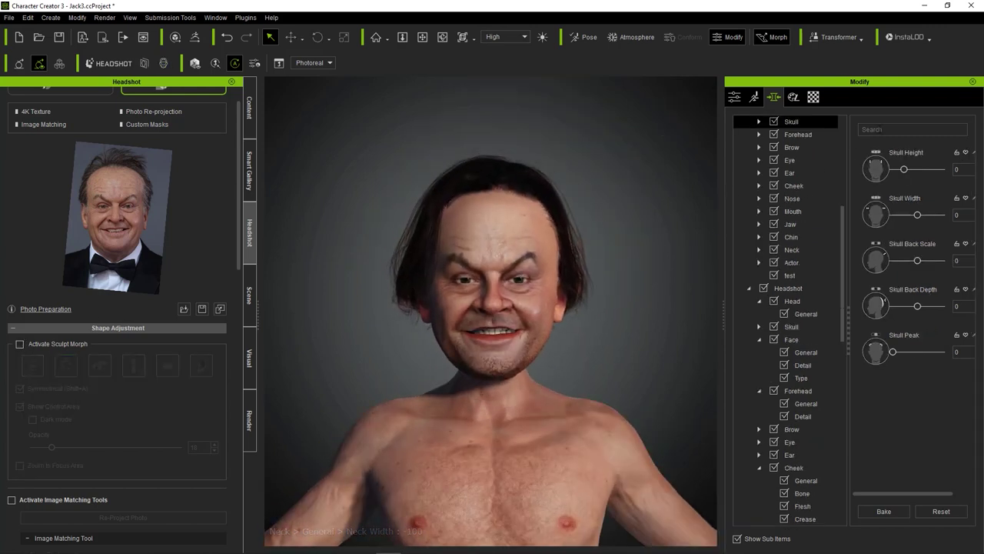
Search the actor morphs for "char".
{"action": "left_click", "coordinate": [908, 130]}
{"action": "type", "text": "char"}
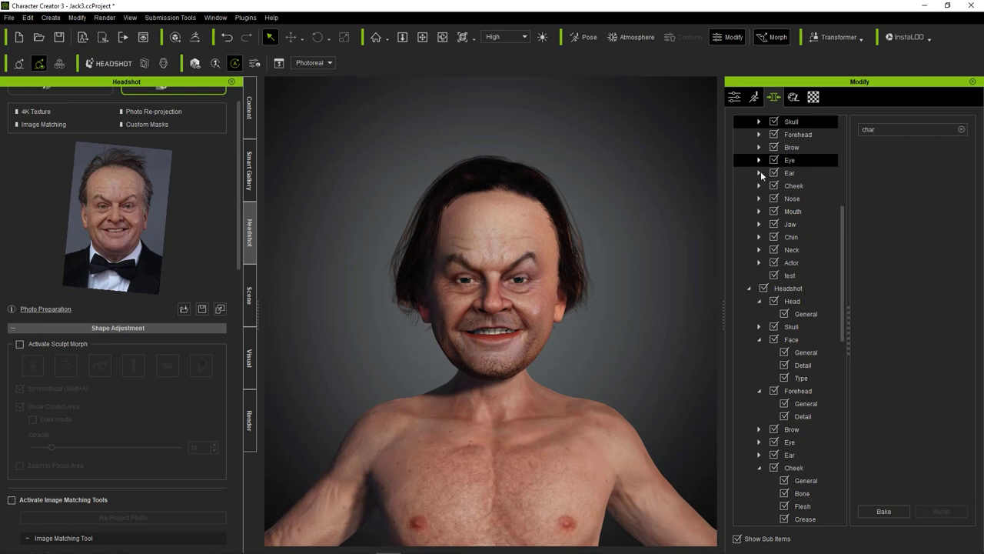
{"action": "scroll", "coordinate": [784, 165], "scroll_direction": "up", "scroll_amount": 7}
{"action": "left_click", "coordinate": [823, 143]}
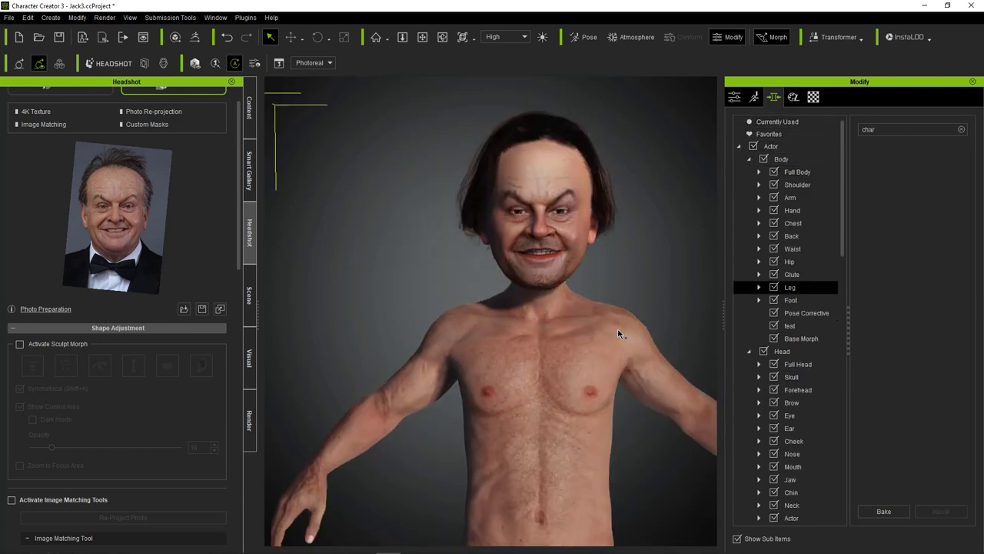
Adjust the neck shape directly on the character and save the project.
{"action": "left_click", "coordinate": [649, 379]}
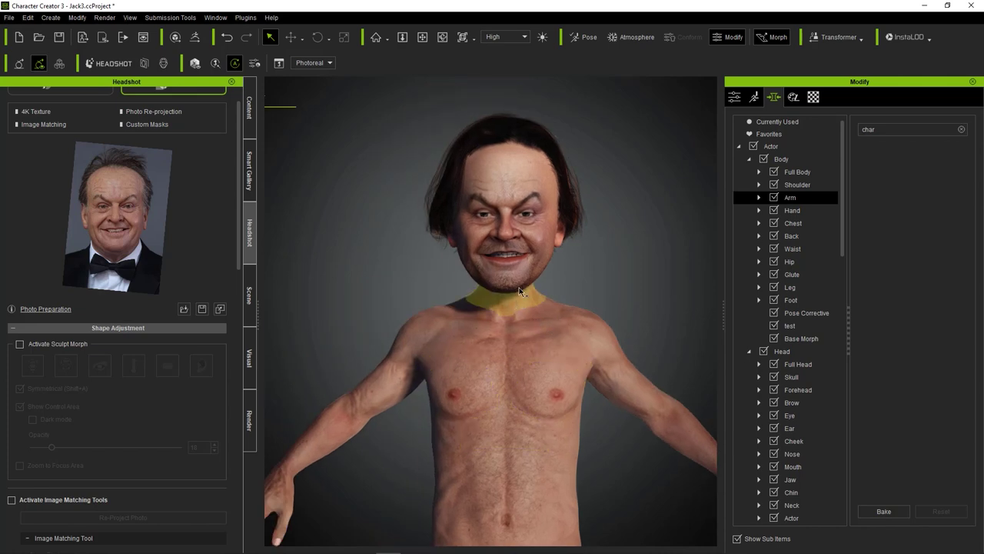
{"action": "left_click_drag", "start_coordinate": [520, 290], "coordinate": [566, 299]}
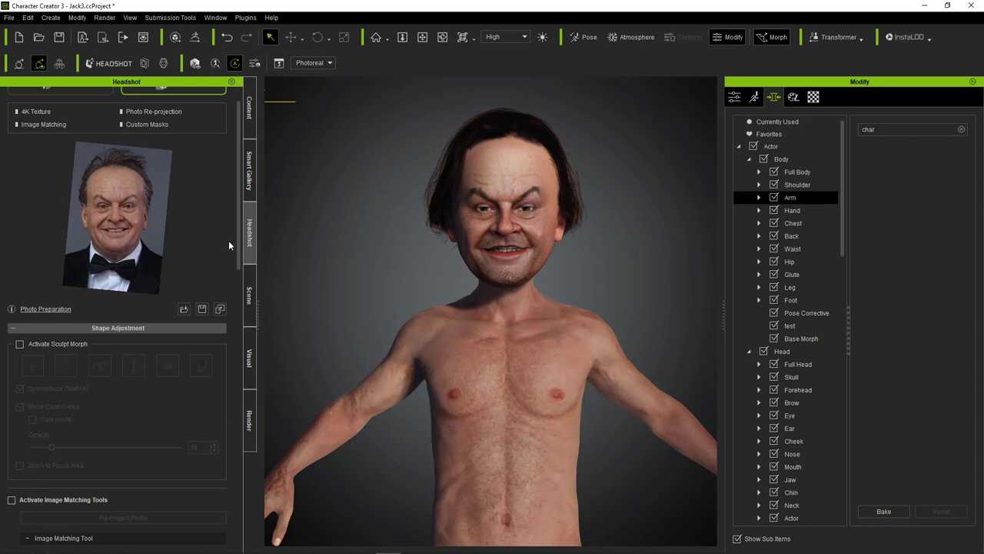
{"action": "key", "text": "ctrl+s"}
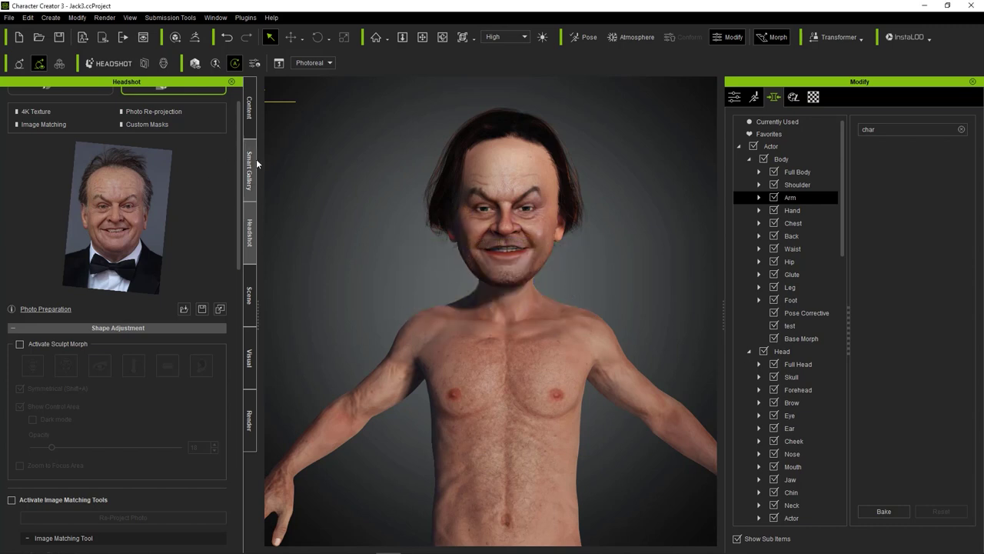
Show the Underwear category of the cloth templates in the content library.
{"action": "left_click", "coordinate": [250, 107]}
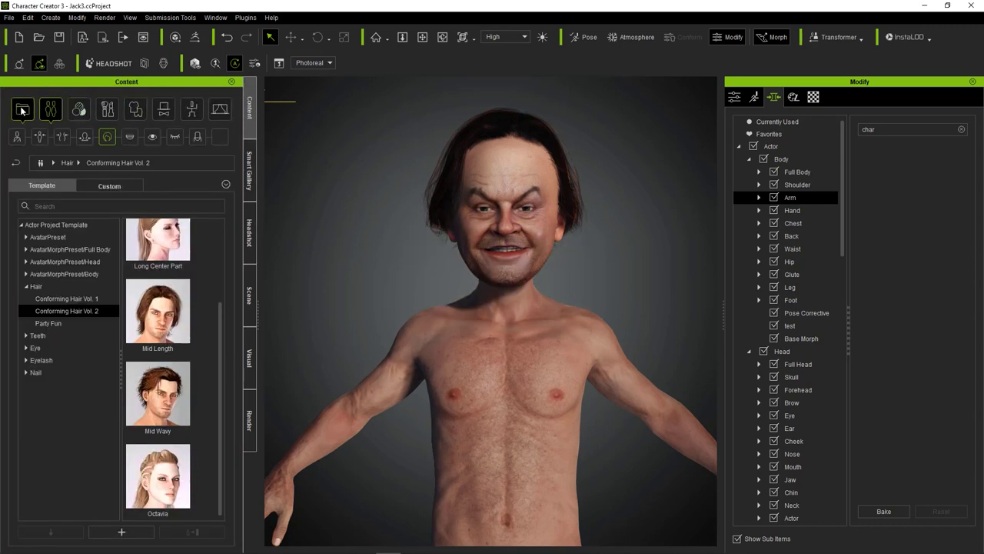
{"action": "left_click", "coordinate": [23, 109]}
{"action": "left_click", "coordinate": [135, 109]}
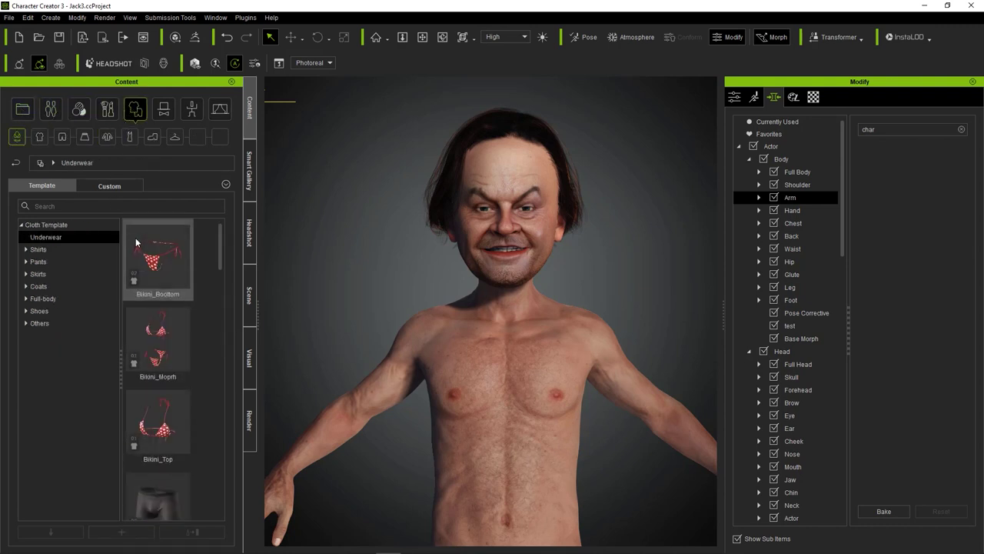
Enlarge the skull directly on the character for a more exaggerated caricature head.
{"action": "scroll", "coordinate": [442, 192], "scroll_direction": "up", "scroll_amount": 5}
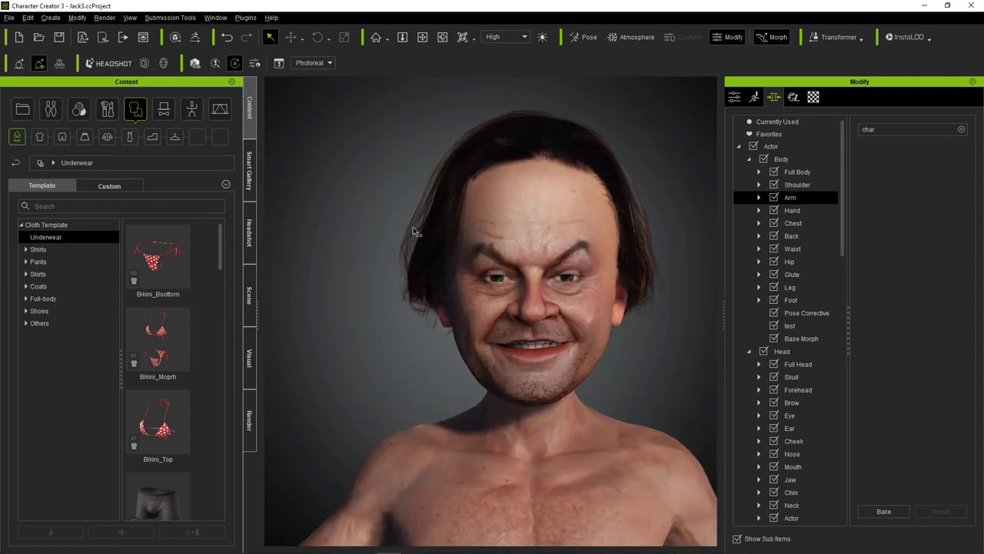
{"action": "left_click_drag", "start_coordinate": [454, 208], "coordinate": [441, 167]}
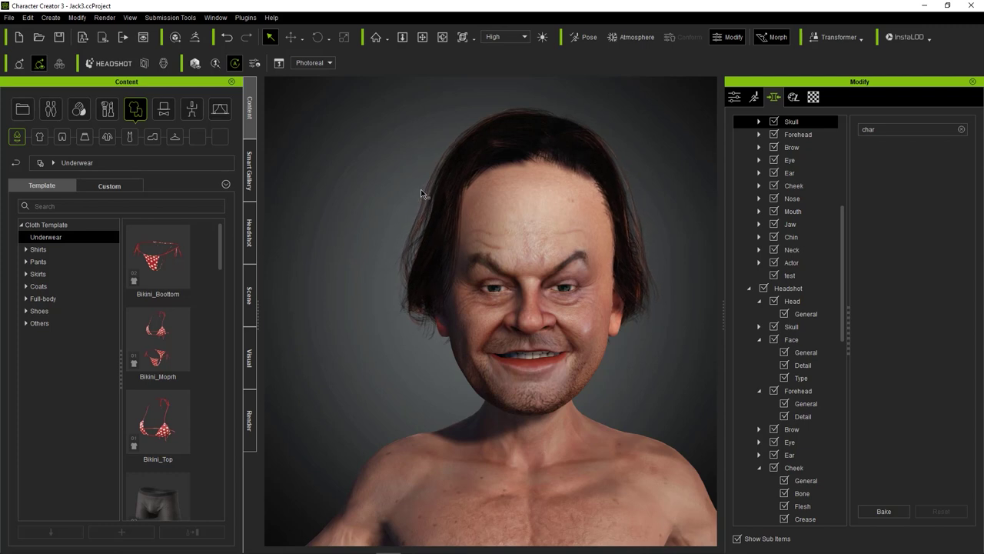
{"action": "scroll", "coordinate": [454, 265], "scroll_direction": "down", "scroll_amount": 5}
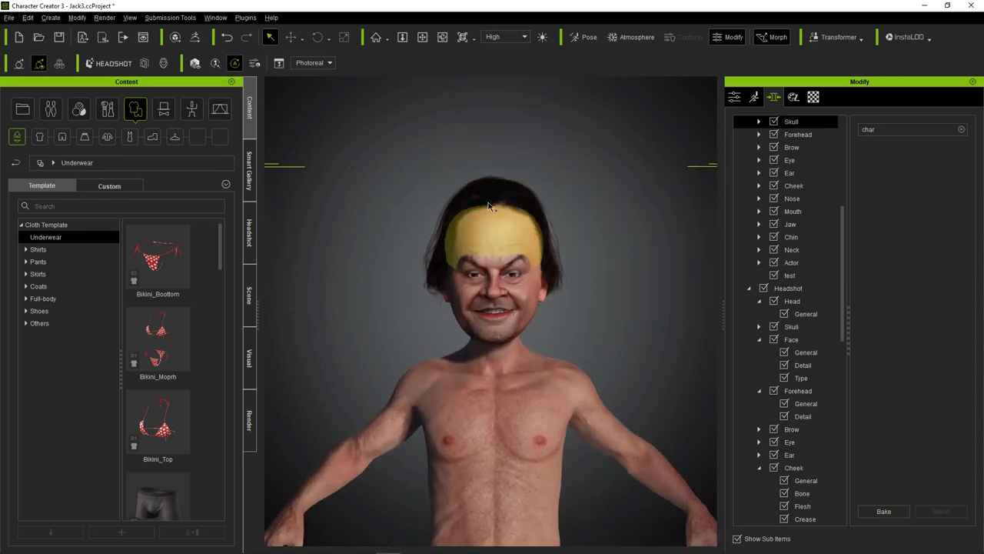
{"action": "right_click_drag", "start_coordinate": [506, 206], "coordinate": [579, 223]}
{"action": "middle_click_drag", "start_coordinate": [578, 223], "coordinate": [600, 248]}
{"action": "right_click_drag", "start_coordinate": [600, 247], "coordinate": [547, 173]}
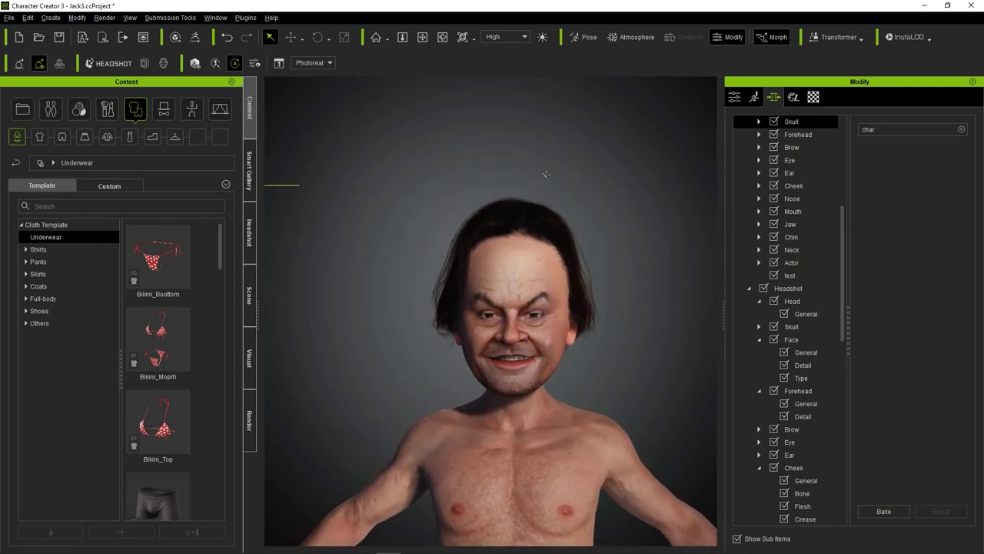
{"action": "scroll", "coordinate": [516, 217], "scroll_direction": "up", "scroll_amount": 2}
{"action": "middle_click_drag", "start_coordinate": [471, 228], "coordinate": [459, 258]}
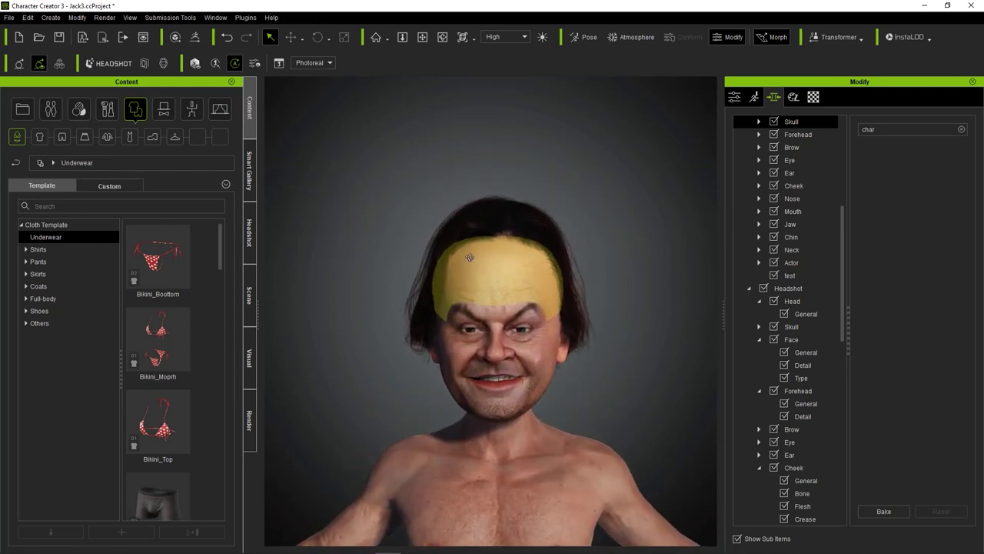
{"action": "left_click_drag", "start_coordinate": [471, 259], "coordinate": [466, 253]}
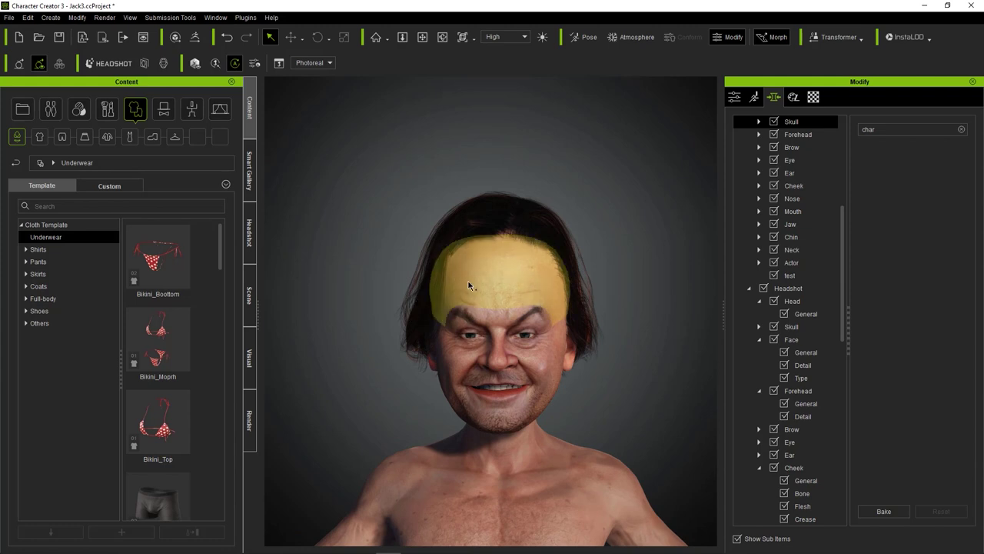
Sculpt the forehead upward directly on the character.
{"action": "mouse_move", "coordinate": [430, 261]}
{"action": "right_mouse_down"}
{"action": "mouse_move", "coordinate": [553, 241]}
{"action": "mouse_move", "coordinate": [433, 272]}
{"action": "right_mouse_up"}
{"action": "left_click_drag", "start_coordinate": [504, 276], "coordinate": [505, 247]}
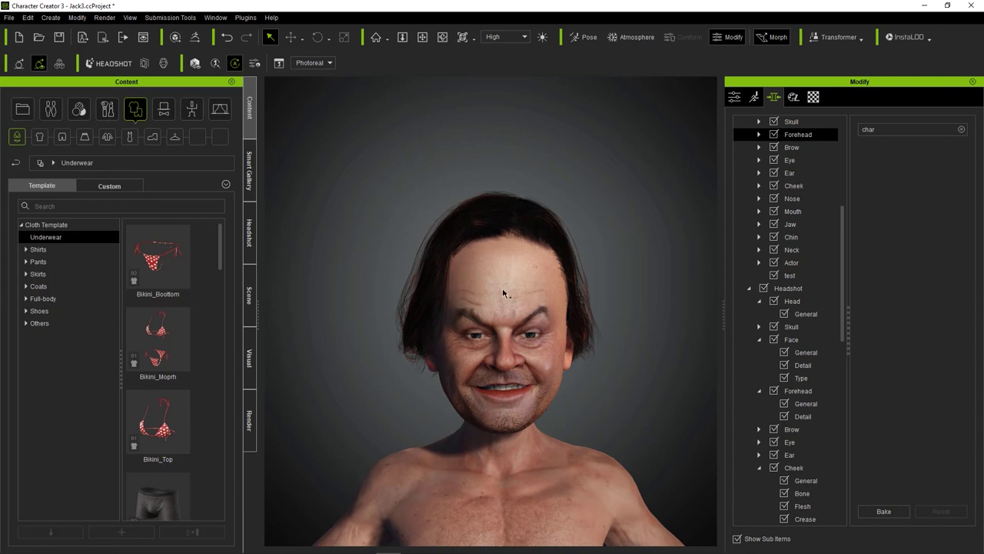
{"action": "middle_click_drag", "start_coordinate": [467, 383], "coordinate": [467, 290]}
{"action": "scroll", "coordinate": [472, 295], "scroll_direction": "up", "scroll_amount": 2}
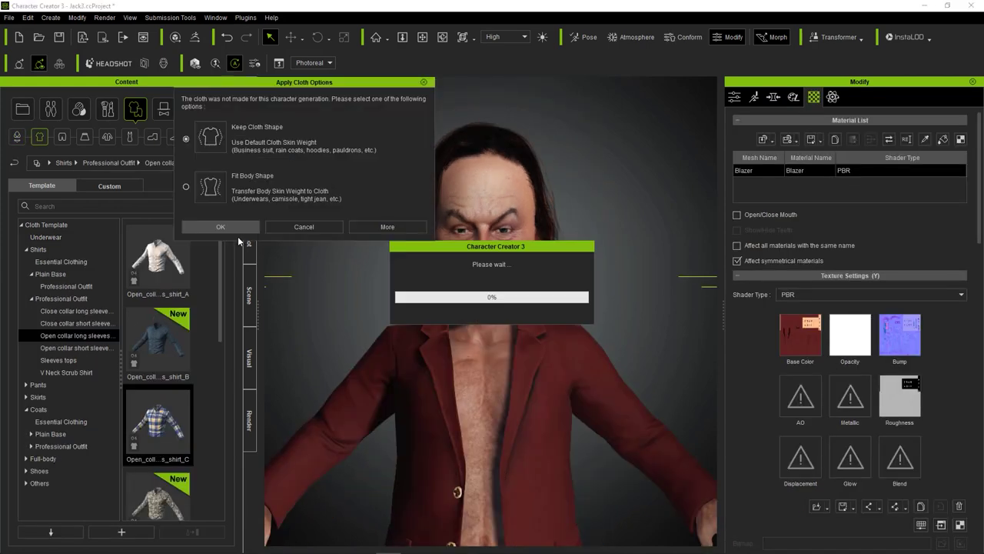
Apply the plaid open collar long sleeves shirt with Keep Cloth Shape and switch its material's shader to PBR.
{"action": "left_click", "coordinate": [221, 228]}
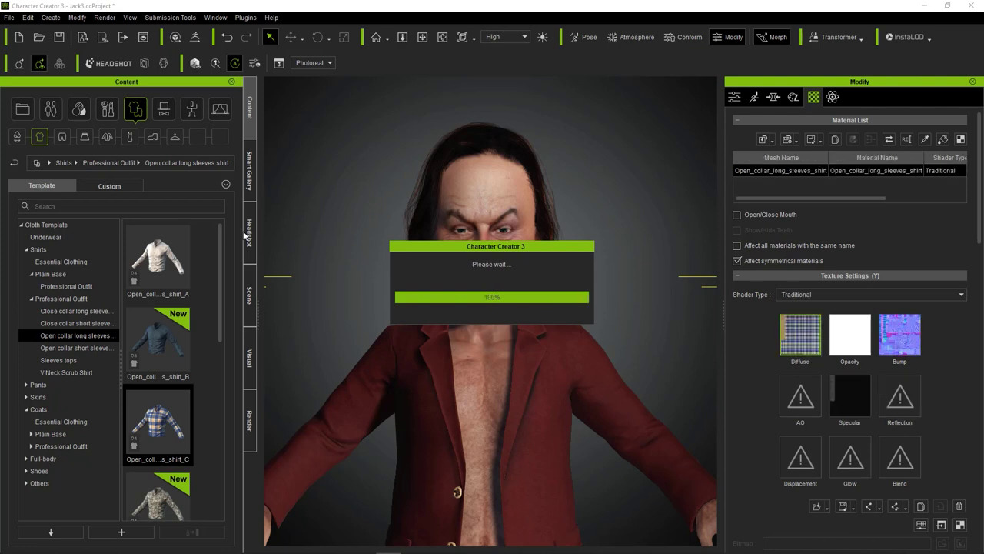
{"action": "left_click", "coordinate": [808, 292]}
{"action": "left_click", "coordinate": [792, 313]}
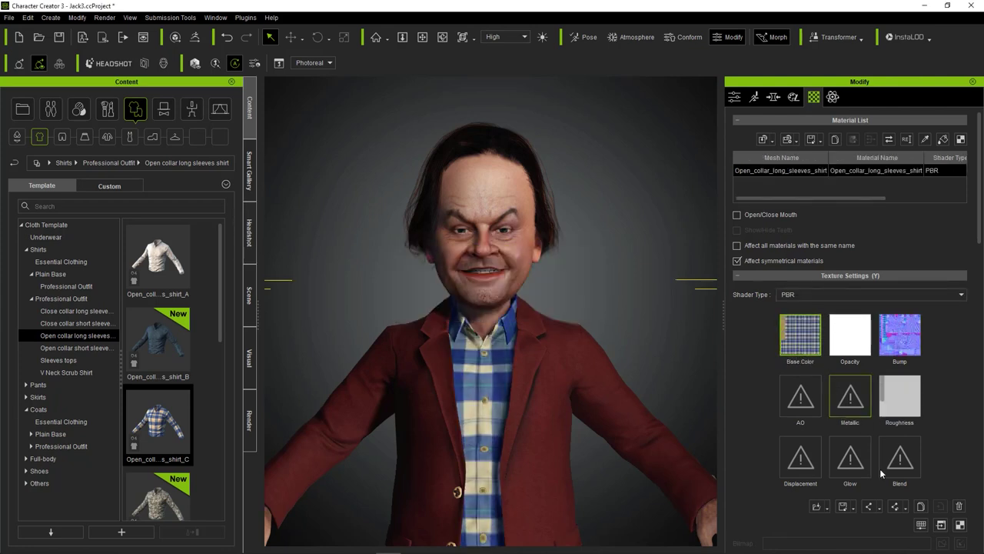
Darken the plaid shirt by setting its base color map's brightness to -18.
{"action": "left_click", "coordinate": [921, 525]}
{"action": "left_click_drag", "start_coordinate": [261, 255], "coordinate": [249, 254]}
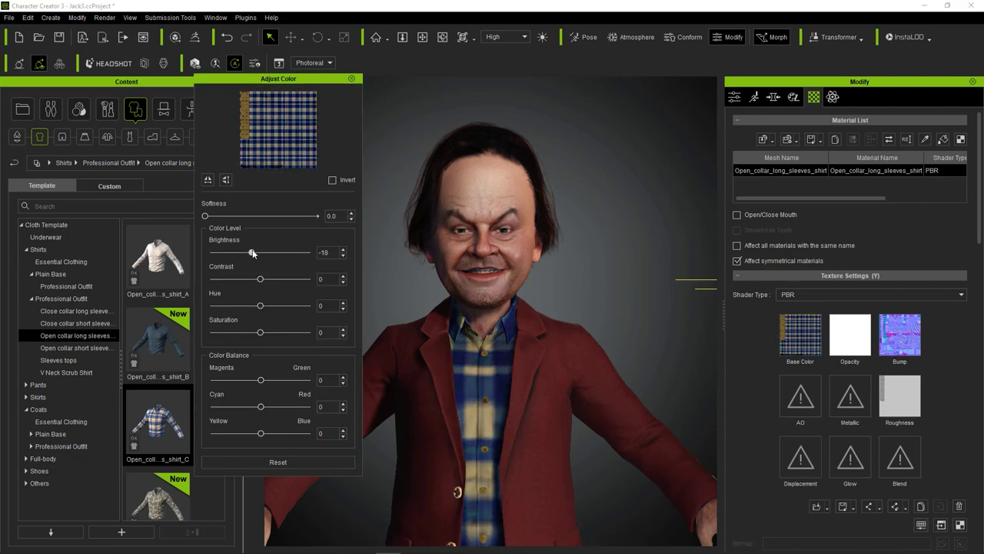
Open the hair mesh for editing with face selection.
{"action": "left_click", "coordinate": [352, 79]}
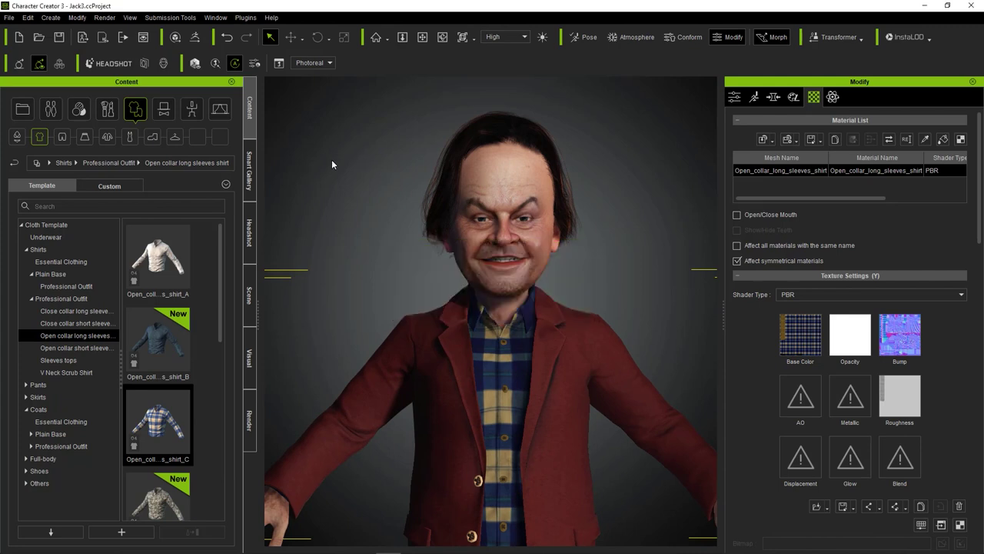
{"action": "scroll", "coordinate": [454, 167], "scroll_direction": "up", "scroll_amount": 3}
{"action": "middle_click_drag", "start_coordinate": [454, 167], "coordinate": [454, 241]}
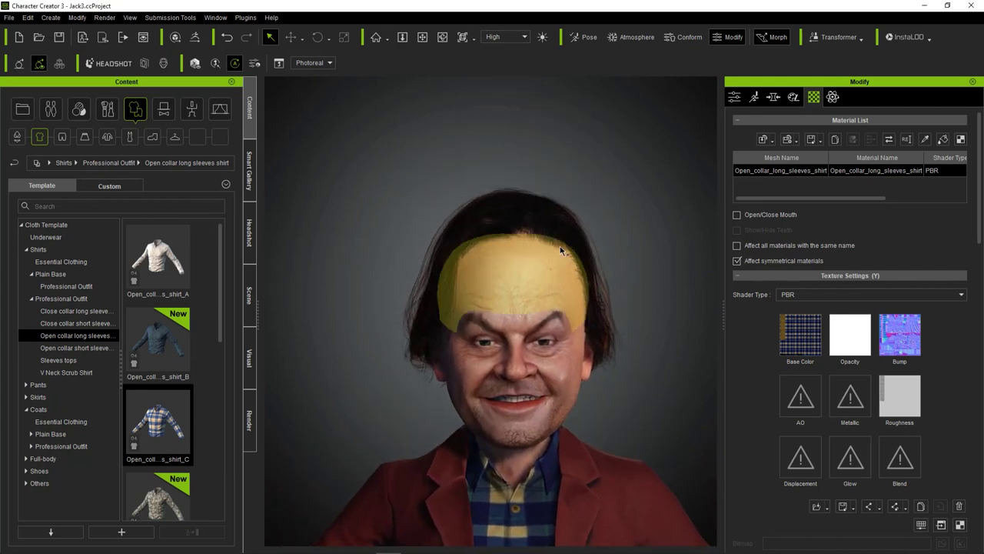
{"action": "middle_click_drag", "start_coordinate": [603, 262], "coordinate": [471, 198]}
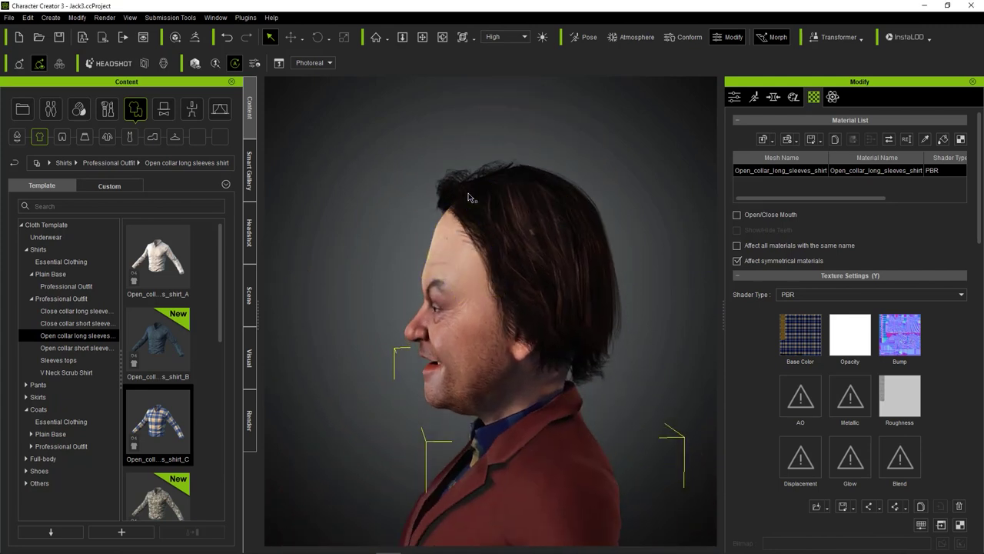
{"action": "left_click", "coordinate": [477, 200]}
{"action": "left_click", "coordinate": [734, 96]}
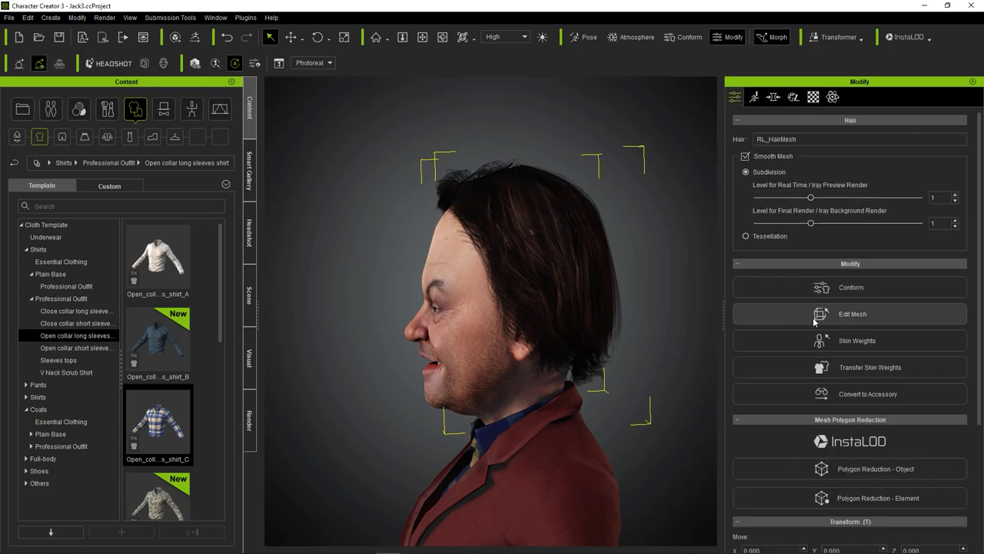
{"action": "left_click", "coordinate": [813, 314]}
{"action": "left_click", "coordinate": [824, 150]}
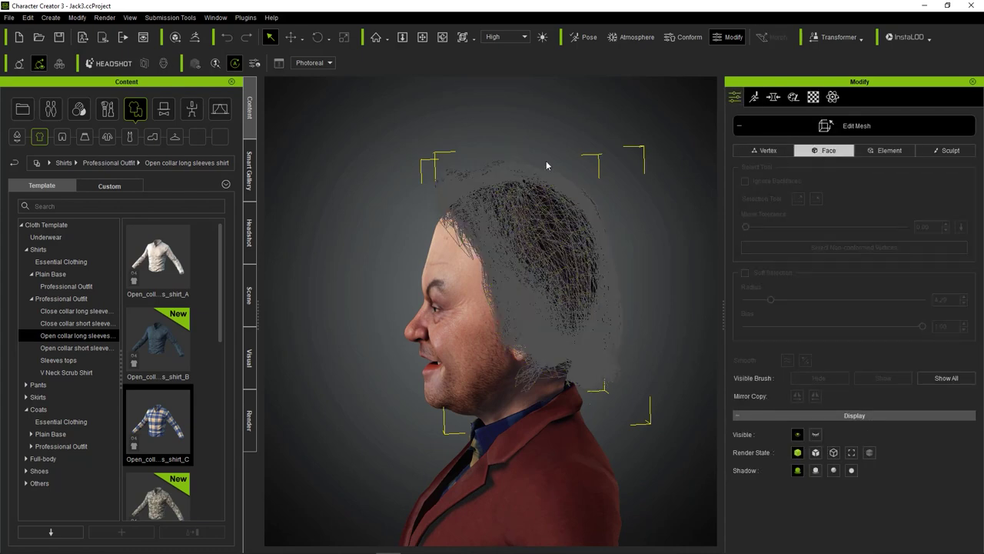
Soft-select the front hair faces with a radius of 5.07 and move them up and back off the forehead.
{"action": "left_click_drag", "start_coordinate": [465, 236], "coordinate": [471, 245]}
{"action": "mouse_move", "coordinate": [771, 300]}
{"action": "left_mouse_down"}
{"action": "mouse_move", "coordinate": [745, 300]}
{"action": "mouse_move", "coordinate": [775, 300]}
{"action": "left_mouse_up"}
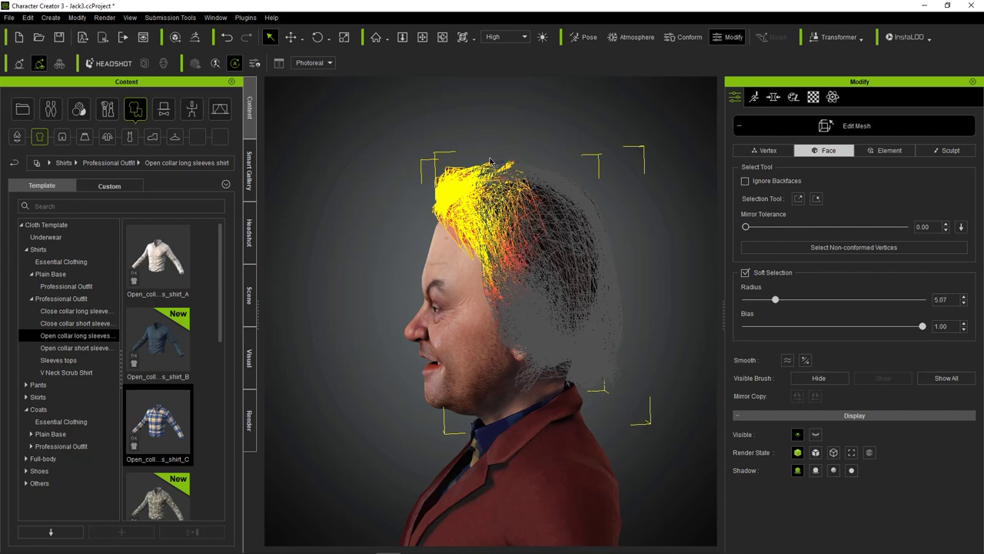
{"action": "left_click", "coordinate": [291, 37]}
{"action": "left_click_drag", "start_coordinate": [475, 177], "coordinate": [510, 168]}
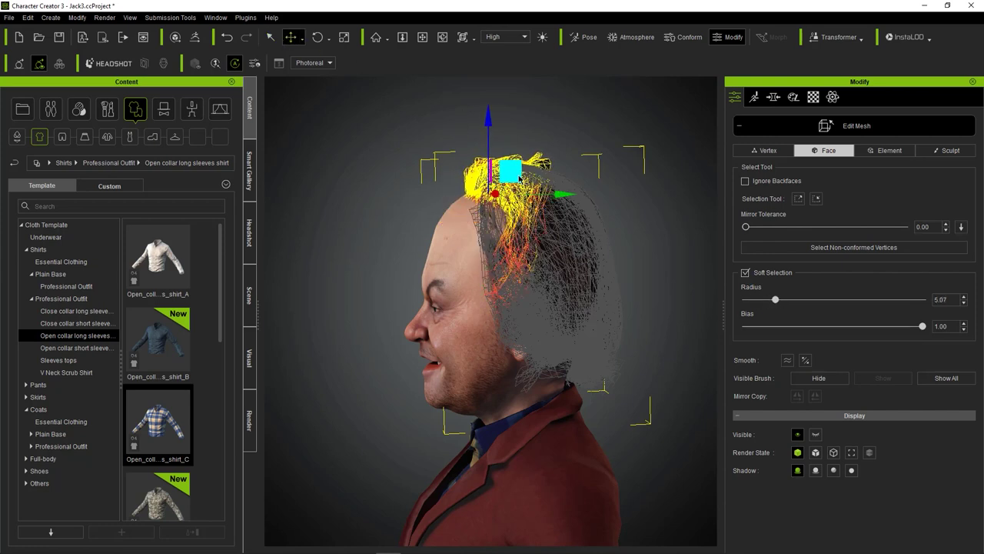
{"action": "right_click_drag", "start_coordinate": [533, 202], "coordinate": [500, 201]}
{"action": "left_click_drag", "start_coordinate": [411, 189], "coordinate": [462, 236]}
{"action": "right_click_drag", "start_coordinate": [463, 242], "coordinate": [543, 193]}
{"action": "left_click", "coordinate": [326, 231]}
{"action": "right_click_drag", "start_coordinate": [326, 232], "coordinate": [406, 221]}
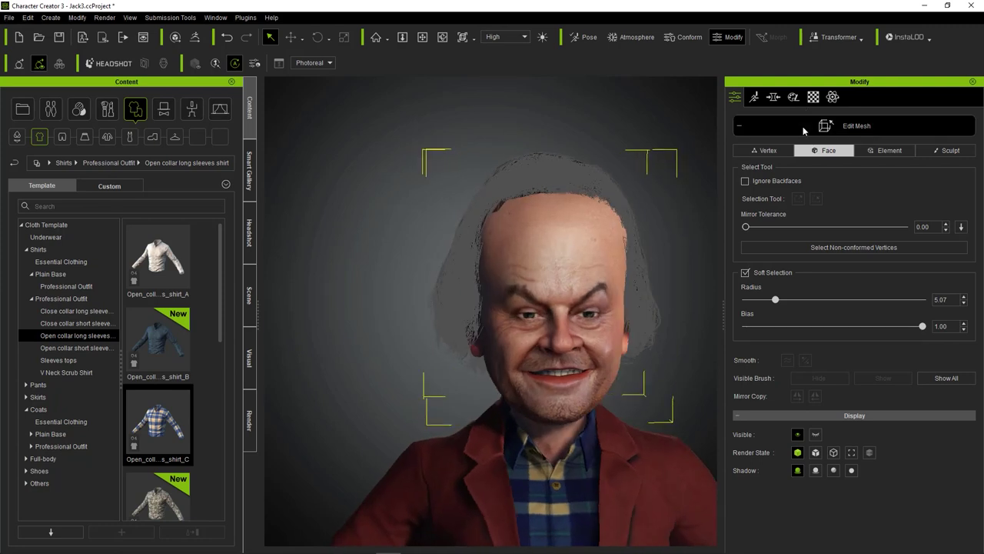
Finish the hair mesh edit and calculate the hair's collision against the head in its conform settings.
{"action": "left_click", "coordinate": [804, 128]}
{"action": "left_click", "coordinate": [789, 287]}
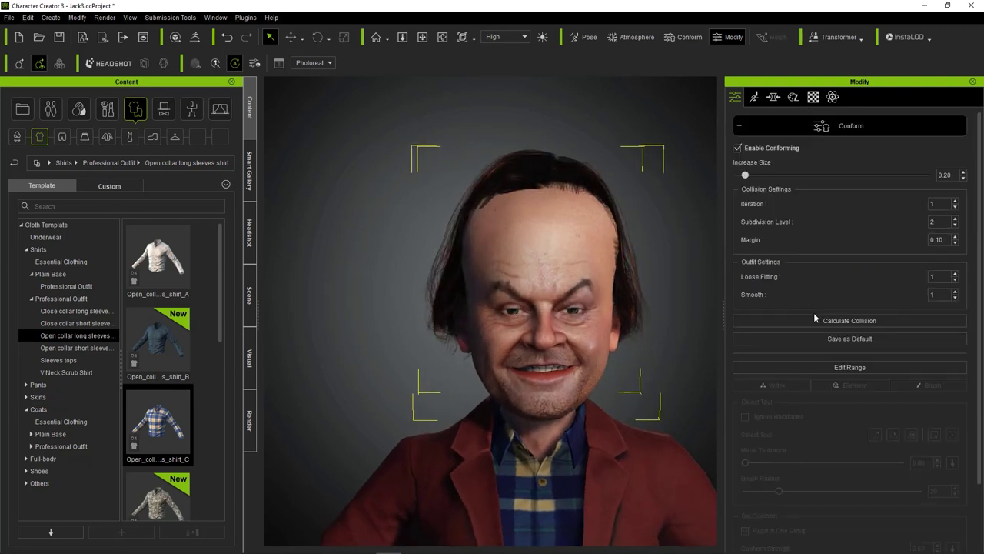
{"action": "left_click", "coordinate": [816, 319]}
{"action": "scroll", "coordinate": [608, 299], "scroll_direction": "down", "scroll_amount": 5}
{"action": "middle_click_drag", "start_coordinate": [507, 306], "coordinate": [405, 267]}
{"action": "scroll", "coordinate": [463, 290], "scroll_direction": "up", "scroll_amount": 3}
{"action": "scroll", "coordinate": [430, 323], "scroll_direction": "up", "scroll_amount": 4}
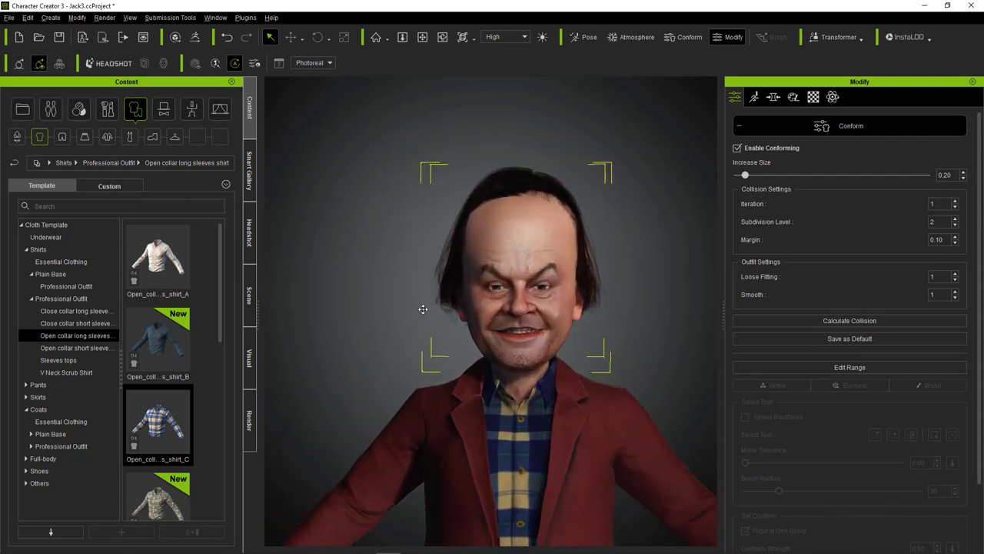
Soft-select the hair vertices on the character's left side and pull them slightly outward from the head.
{"action": "left_click", "coordinate": [599, 221]}
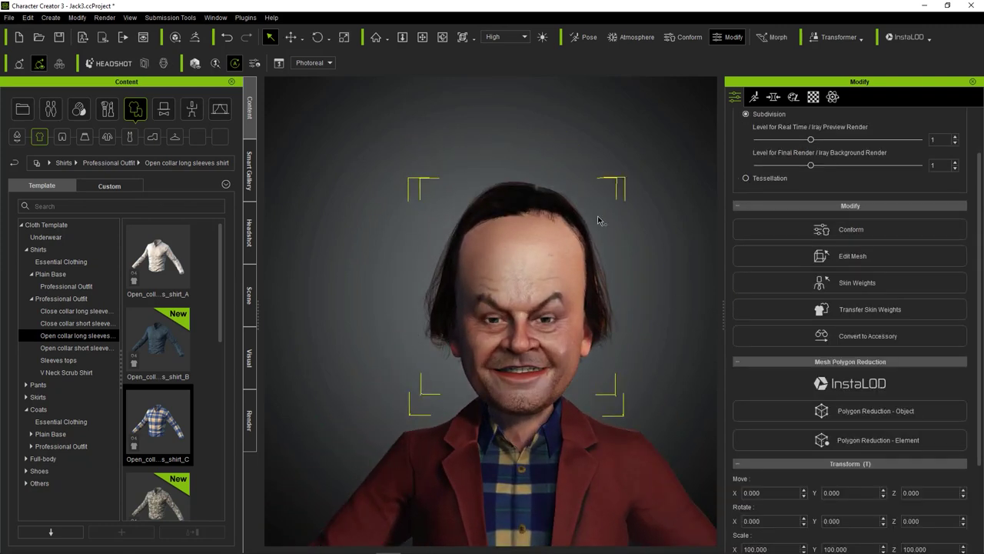
{"action": "right_click_drag", "start_coordinate": [513, 325], "coordinate": [542, 389]}
{"action": "middle_click_drag", "start_coordinate": [542, 388], "coordinate": [533, 357]}
{"action": "right_click_drag", "start_coordinate": [534, 357], "coordinate": [551, 345]}
{"action": "left_click", "coordinate": [592, 272]}
{"action": "left_click", "coordinate": [593, 273]}
{"action": "left_click", "coordinate": [594, 272]}
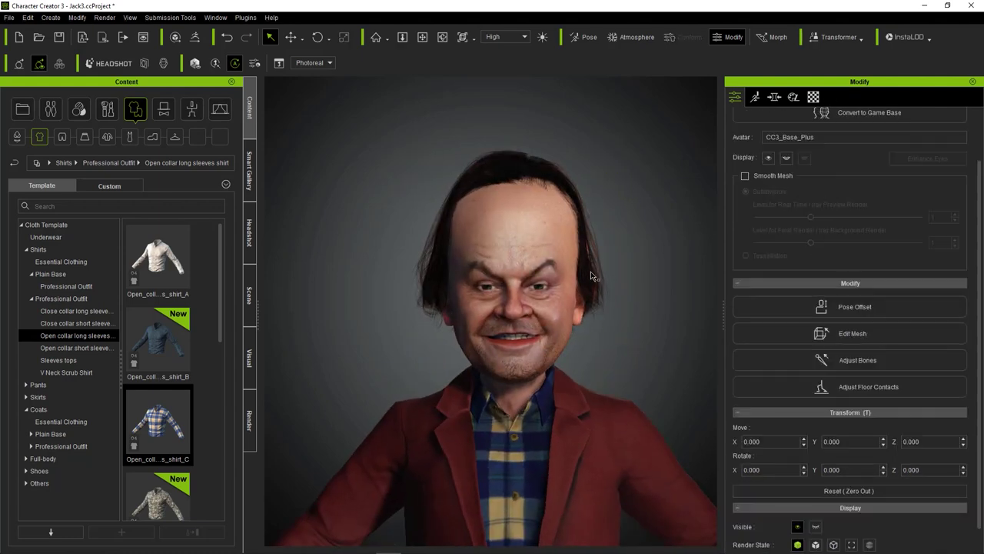
{"action": "left_click", "coordinate": [594, 272]}
{"action": "left_click", "coordinate": [821, 259]}
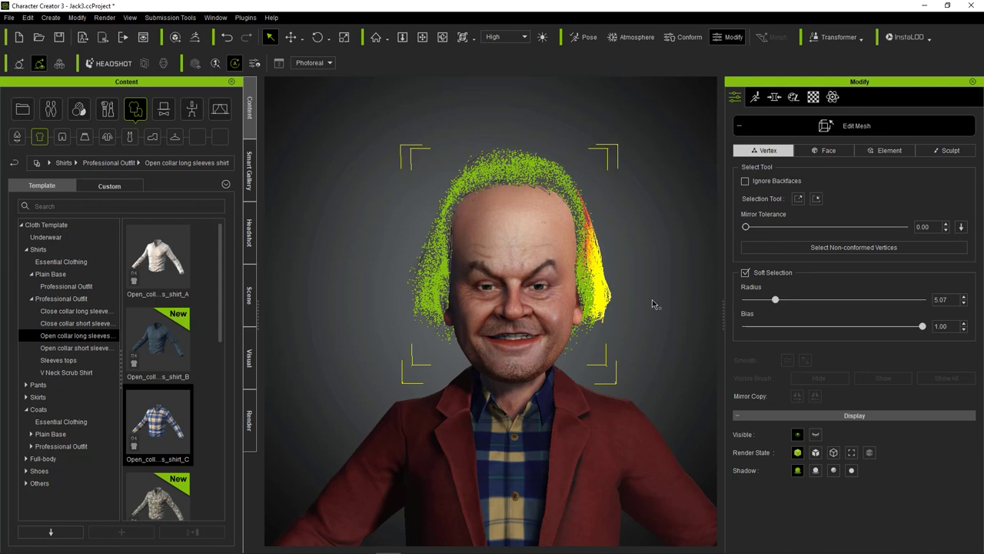
{"action": "left_click_drag", "start_coordinate": [775, 300], "coordinate": [778, 300]}
{"action": "left_click", "coordinate": [289, 33]}
{"action": "left_click_drag", "start_coordinate": [632, 271], "coordinate": [642, 270]}
Pull the hair vertices on the character's right side slightly outward and finish the mesh edit.
{"action": "left_click_drag", "start_coordinate": [380, 249], "coordinate": [423, 316]}
{"action": "key", "text": "w"}
{"action": "left_click_drag", "start_coordinate": [435, 277], "coordinate": [431, 277]}
{"action": "left_click", "coordinate": [841, 127]}
{"action": "scroll", "coordinate": [622, 224], "scroll_direction": "down", "scroll_amount": 4}
{"action": "middle_click_drag", "start_coordinate": [616, 254], "coordinate": [600, 228]}
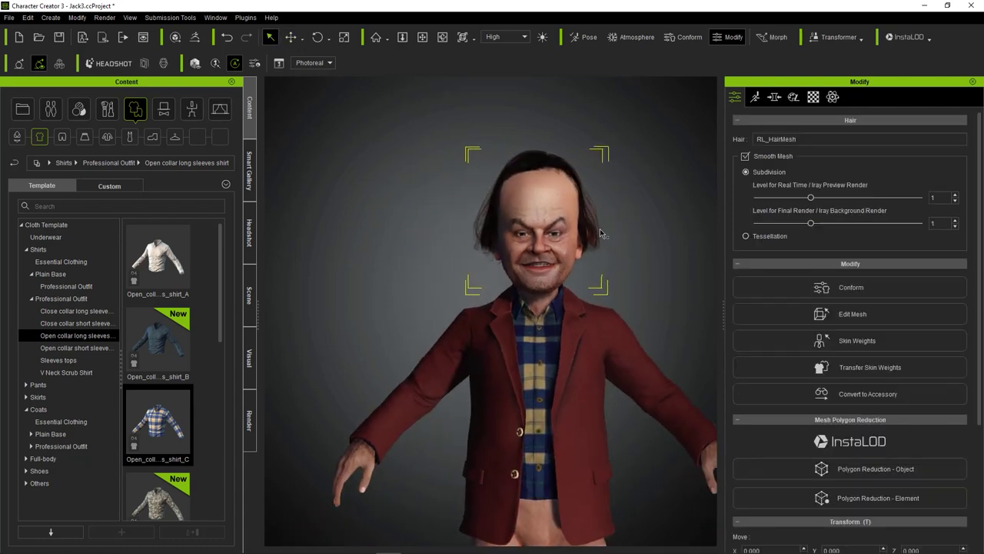
{"action": "scroll", "coordinate": [599, 228], "scroll_direction": "up", "scroll_amount": 6}
Try lowering the contrast of the hair material's opacity map.
{"action": "left_click", "coordinate": [513, 224]}
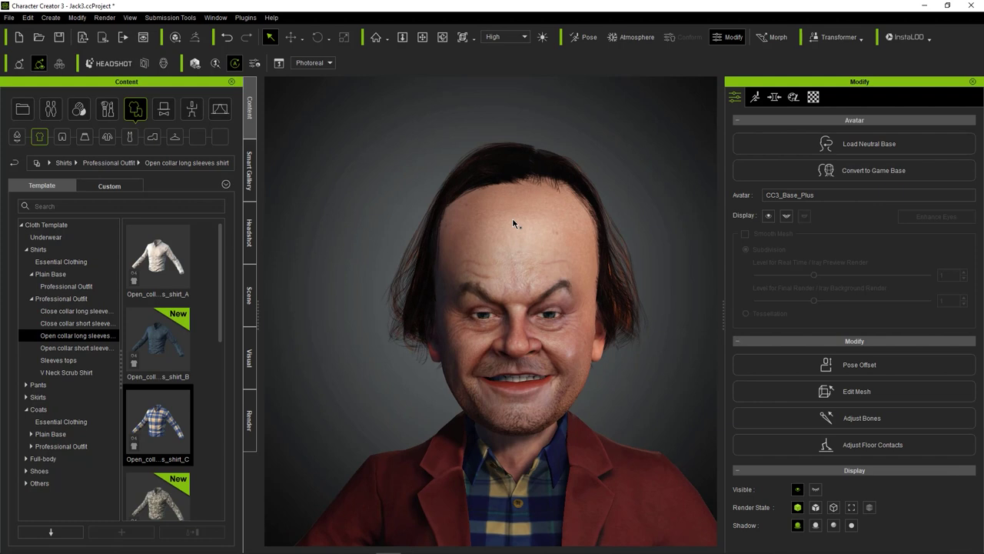
{"action": "left_click", "coordinate": [549, 167]}
{"action": "left_click", "coordinate": [814, 97]}
{"action": "left_click", "coordinate": [850, 335]}
{"action": "left_click", "coordinate": [920, 525]}
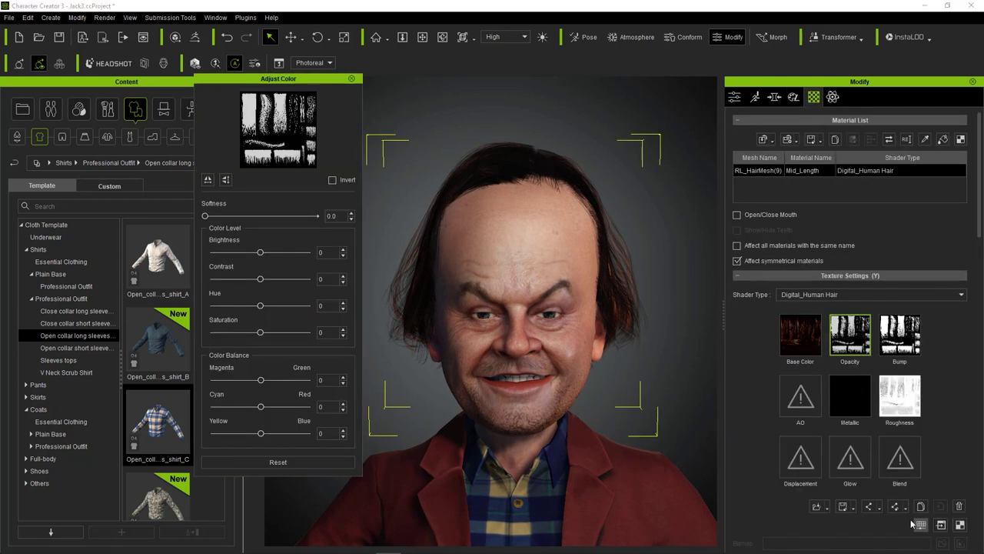
{"action": "left_click", "coordinate": [279, 461]}
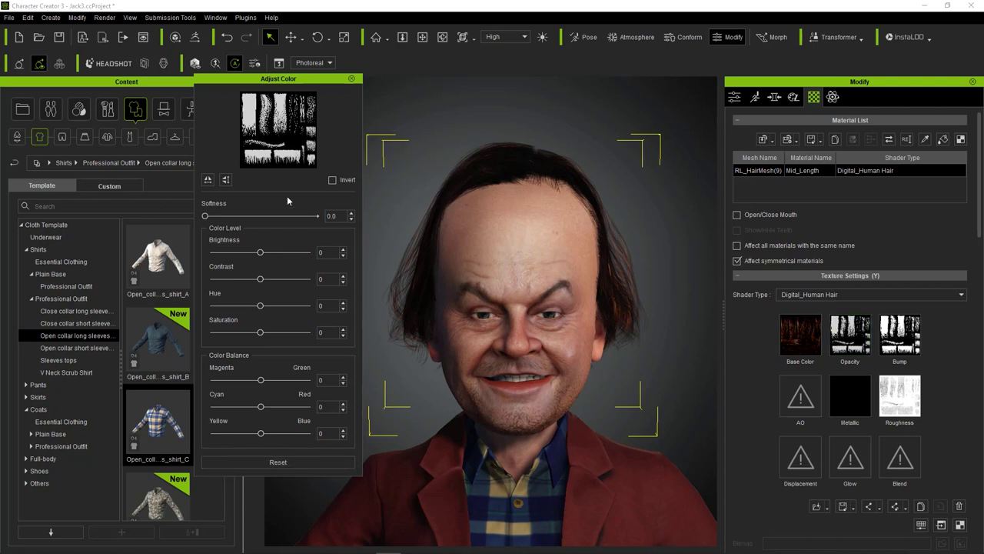
{"action": "mouse_move", "coordinate": [262, 281]}
{"action": "left_mouse_down"}
{"action": "mouse_move", "coordinate": [246, 280]}
{"action": "mouse_move", "coordinate": [266, 253]}
{"action": "mouse_move", "coordinate": [255, 254]}
{"action": "mouse_move", "coordinate": [266, 254]}
{"action": "mouse_move", "coordinate": [253, 281]}
{"action": "left_mouse_up"}
{"action": "left_click", "coordinate": [352, 79]}
{"action": "scroll", "coordinate": [349, 141], "scroll_direction": "down", "scroll_amount": 5}
{"action": "middle_click_drag", "start_coordinate": [349, 142], "coordinate": [408, 158]}
Reset the hair opacity map's color adjustments and raise its contrast.
{"action": "left_click", "coordinate": [861, 329]}
{"action": "left_click", "coordinate": [922, 525]}
{"action": "left_click", "coordinate": [278, 462]}
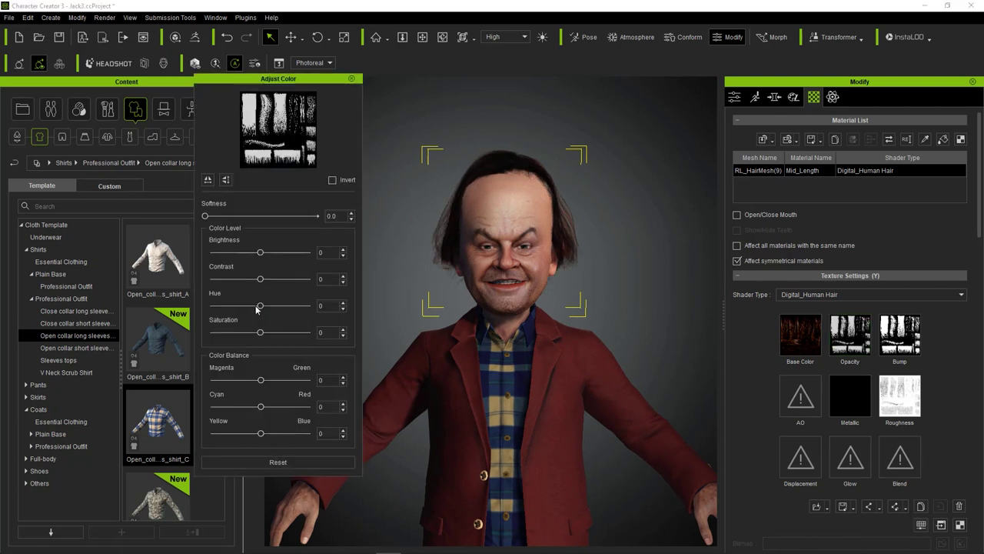
{"action": "left_click_drag", "start_coordinate": [261, 281], "coordinate": [283, 279]}
{"action": "left_click", "coordinate": [352, 78]}
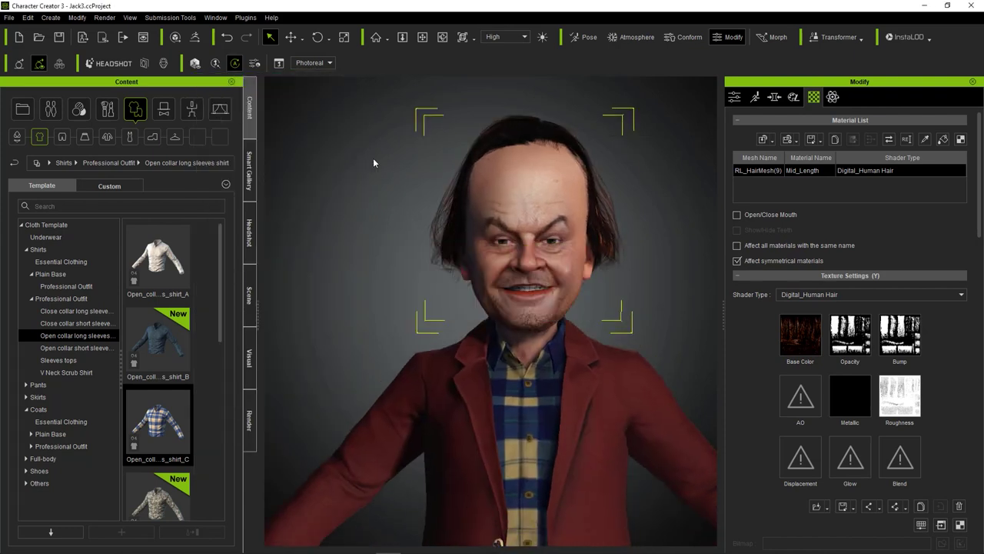
{"action": "scroll", "coordinate": [416, 185], "scroll_direction": "up", "scroll_amount": 3}
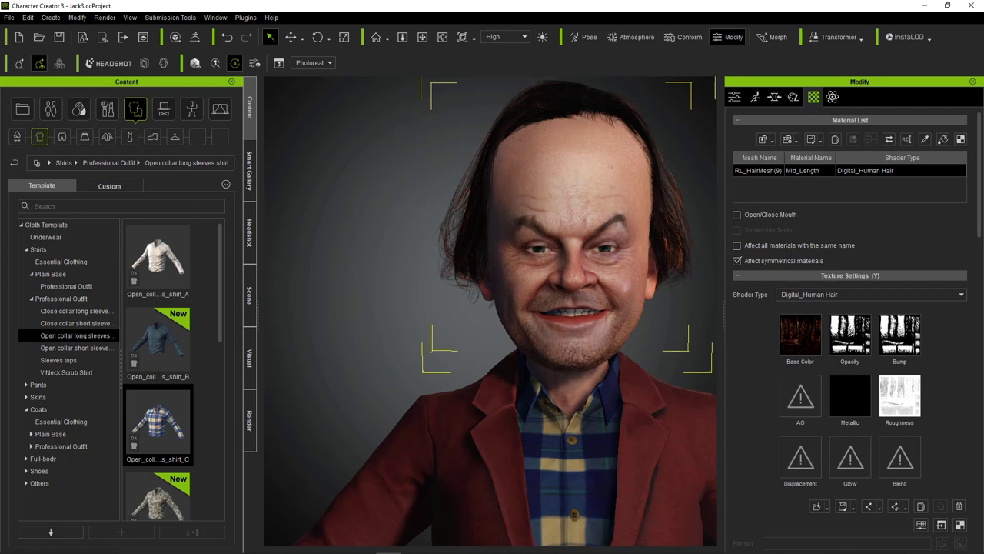
{"action": "left_click", "coordinate": [380, 301]}
{"action": "middle_click_drag", "start_coordinate": [366, 271], "coordinate": [293, 338]}
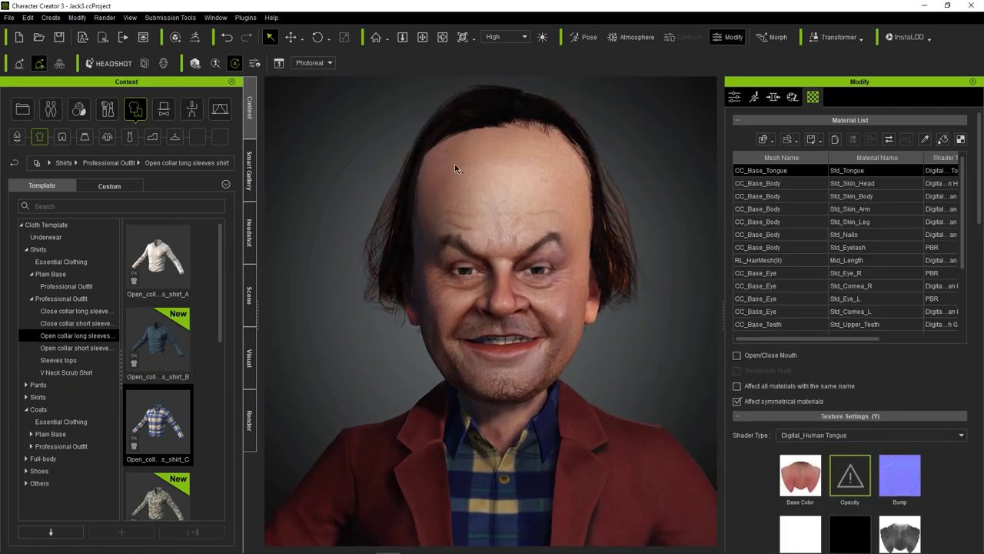
{"action": "scroll", "coordinate": [598, 171], "scroll_direction": "down", "scroll_amount": 6}
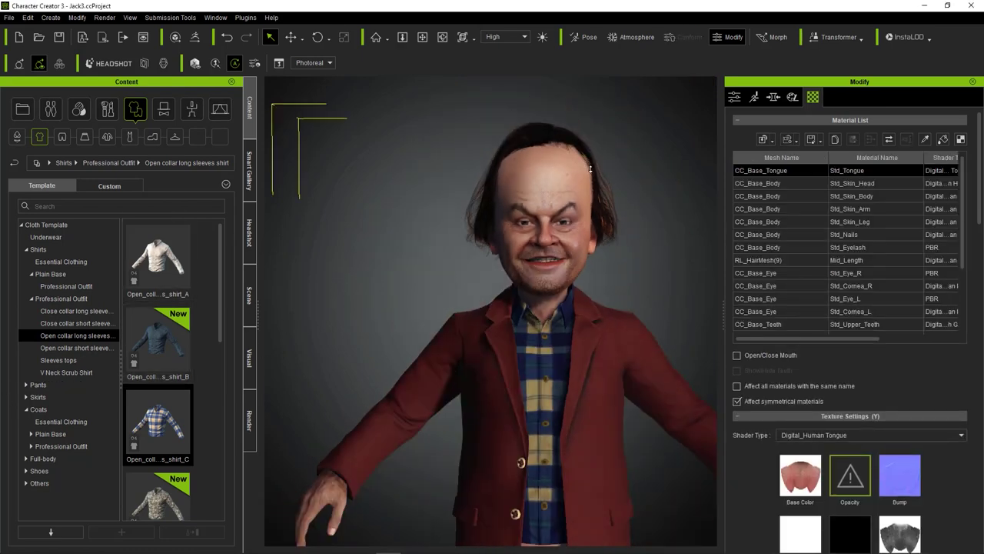
{"action": "scroll", "coordinate": [562, 178], "scroll_direction": "up", "scroll_amount": 3}
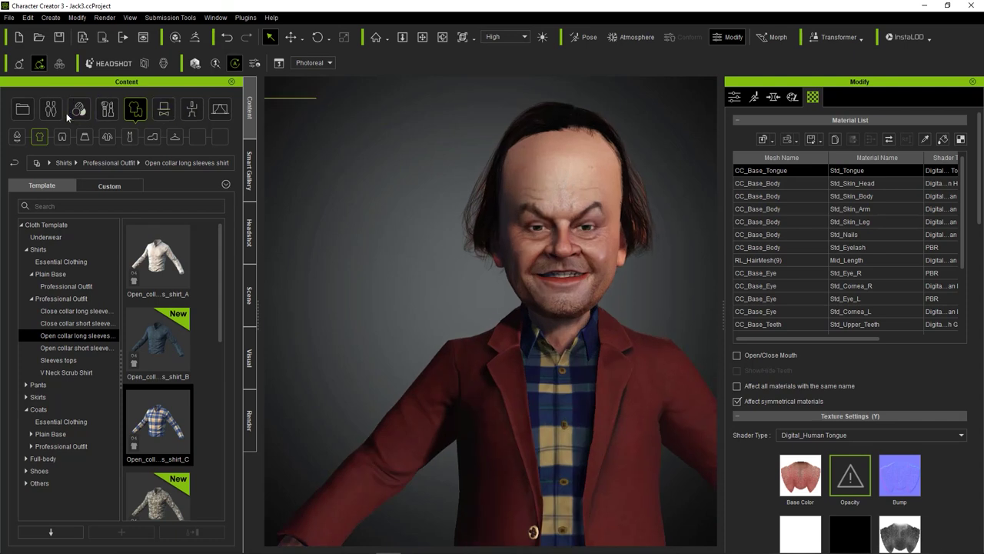
Browse the clothing templates to the pants and shoes categories.
{"action": "left_click", "coordinate": [50, 109]}
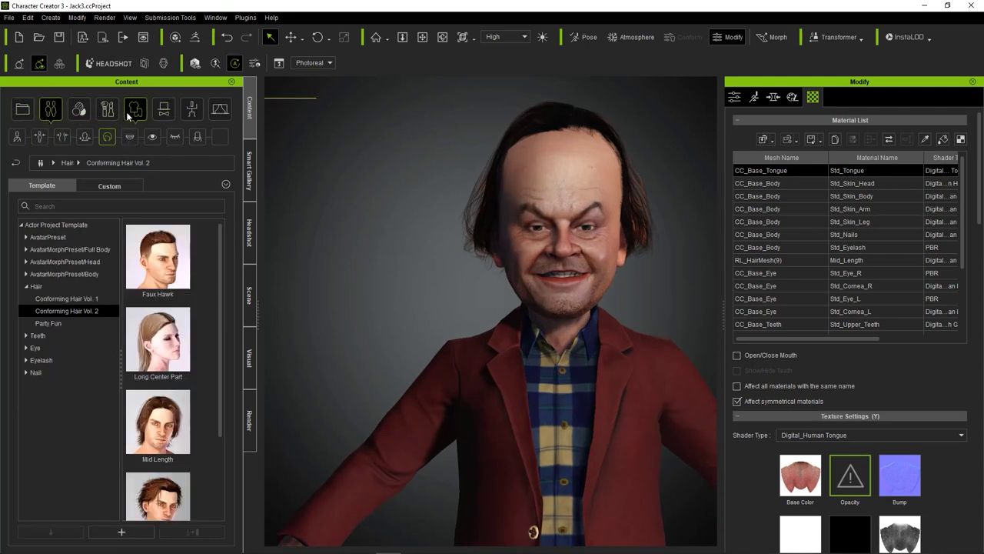
{"action": "left_click", "coordinate": [126, 111]}
{"action": "left_click", "coordinate": [62, 136]}
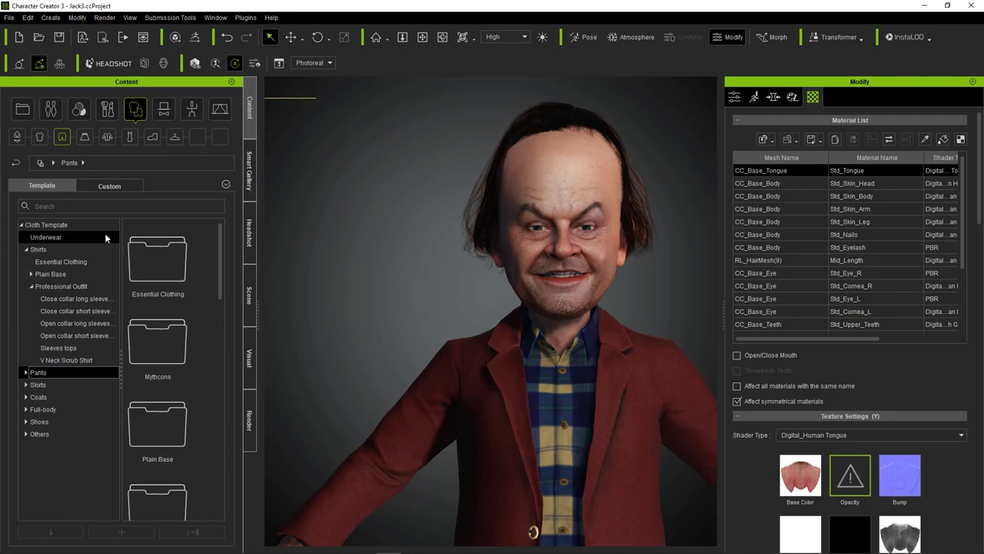
{"action": "left_click", "coordinate": [35, 424]}
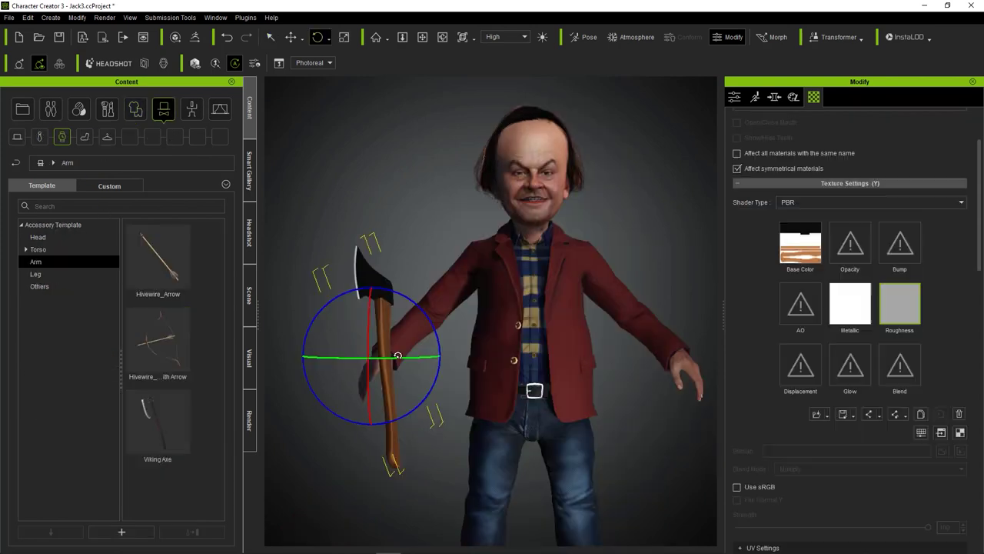
Rotate and move the axe so it lies diagonally across the chest toward the left shoulder, and save the project.
{"action": "left_click_drag", "start_coordinate": [331, 385], "coordinate": [340, 296]}
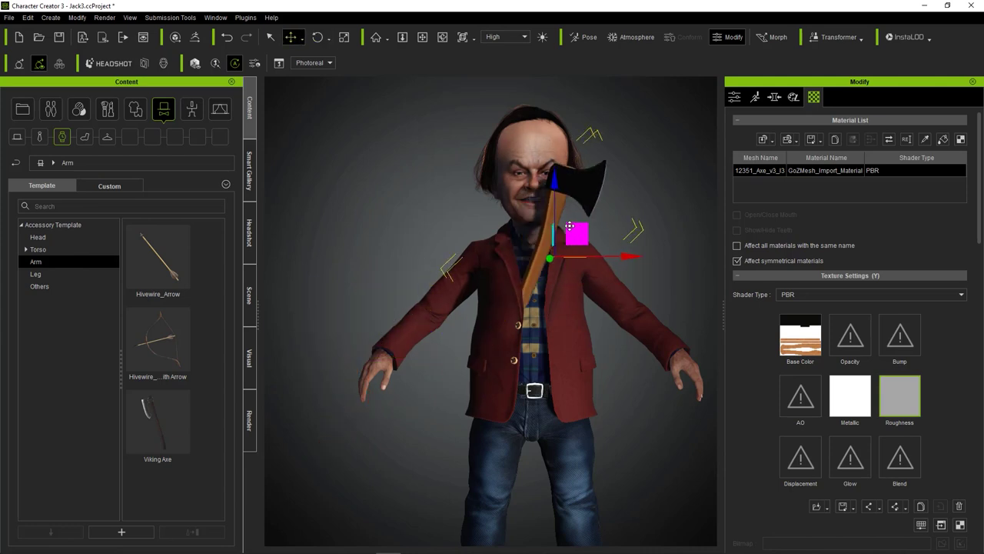
{"action": "mouse_move", "coordinate": [576, 226]}
{"action": "left_mouse_down"}
{"action": "mouse_move", "coordinate": [615, 204]}
{"action": "mouse_move", "coordinate": [639, 209]}
{"action": "mouse_move", "coordinate": [634, 180]}
{"action": "mouse_move", "coordinate": [609, 165]}
{"action": "mouse_move", "coordinate": [553, 170]}
{"action": "mouse_move", "coordinate": [533, 186]}
{"action": "mouse_move", "coordinate": [619, 221]}
{"action": "mouse_move", "coordinate": [589, 220]}
{"action": "left_mouse_up"}
{"action": "left_click", "coordinate": [294, 41]}
{"action": "scroll", "coordinate": [390, 260], "scroll_direction": "up", "scroll_amount": 5}
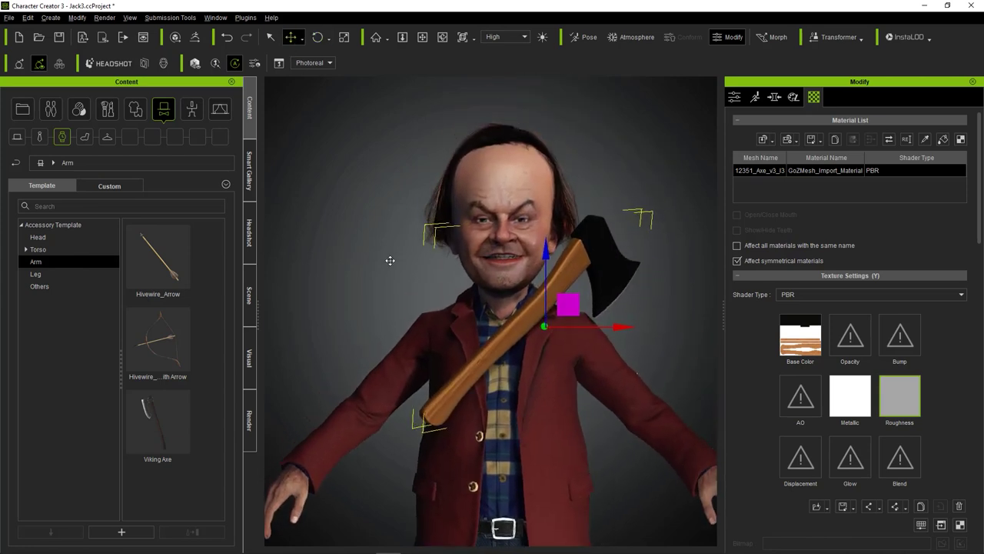
{"action": "key", "text": "ctrl+s"}
Start editing the character's pose and bend the right forearm up toward the axe handle.
{"action": "left_click", "coordinate": [505, 238]}
{"action": "key", "text": "n"}
{"action": "left_click", "coordinate": [710, 171]}
{"action": "left_click", "coordinate": [317, 37]}
{"action": "left_click_drag", "start_coordinate": [327, 369], "coordinate": [378, 430]}
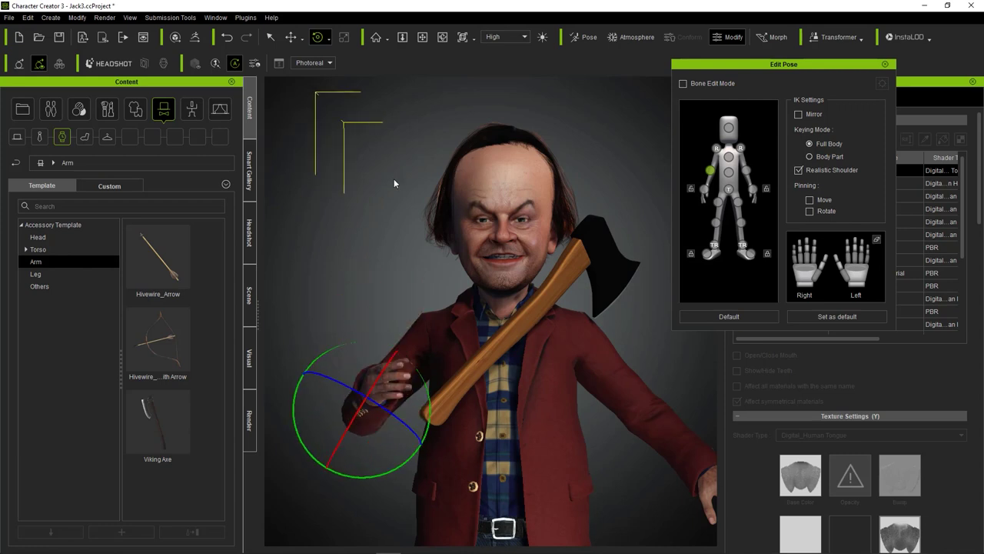
Rotate the right upper arm and shift the arm to bring the right hand to the axe handle.
{"action": "left_click", "coordinate": [717, 148]}
{"action": "left_click_drag", "start_coordinate": [455, 298], "coordinate": [467, 357]}
{"action": "right_click_drag", "start_coordinate": [368, 338], "coordinate": [499, 343]}
{"action": "left_click_drag", "start_coordinate": [430, 384], "coordinate": [451, 350]}
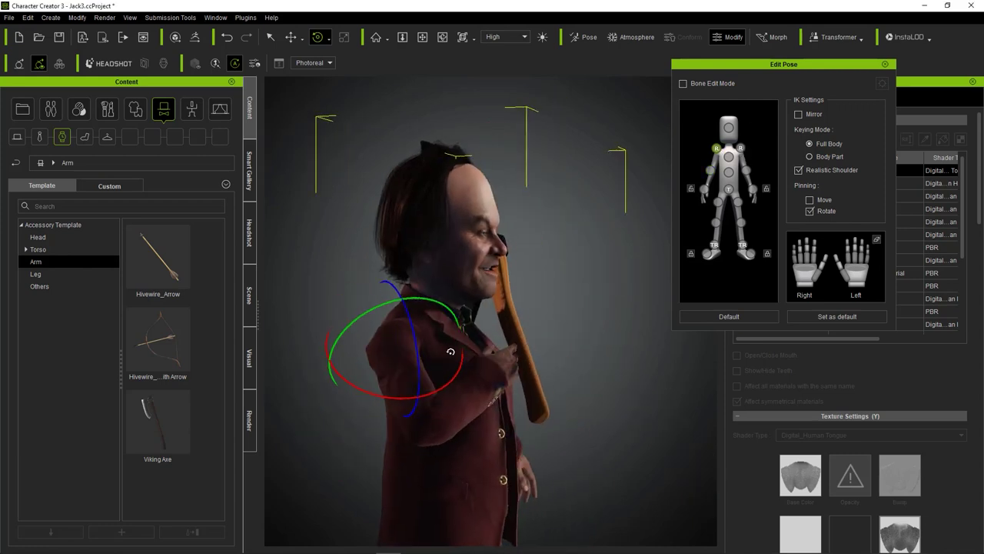
{"action": "key", "text": "w"}
{"action": "left_click_drag", "start_coordinate": [377, 333], "coordinate": [403, 335]}
Refine the rotations of the right arm and hand to line the grip up with the axe handle.
{"action": "right_click_drag", "start_coordinate": [602, 310], "coordinate": [468, 311]}
{"action": "key", "text": "e"}
{"action": "left_click_drag", "start_coordinate": [360, 346], "coordinate": [374, 320]}
{"action": "left_click_drag", "start_coordinate": [448, 407], "coordinate": [453, 378]}
{"action": "left_click_drag", "start_coordinate": [806, 272], "coordinate": [830, 418]}
{"action": "left_click_drag", "start_coordinate": [386, 366], "coordinate": [421, 399]}
{"action": "left_click", "coordinate": [419, 434]}
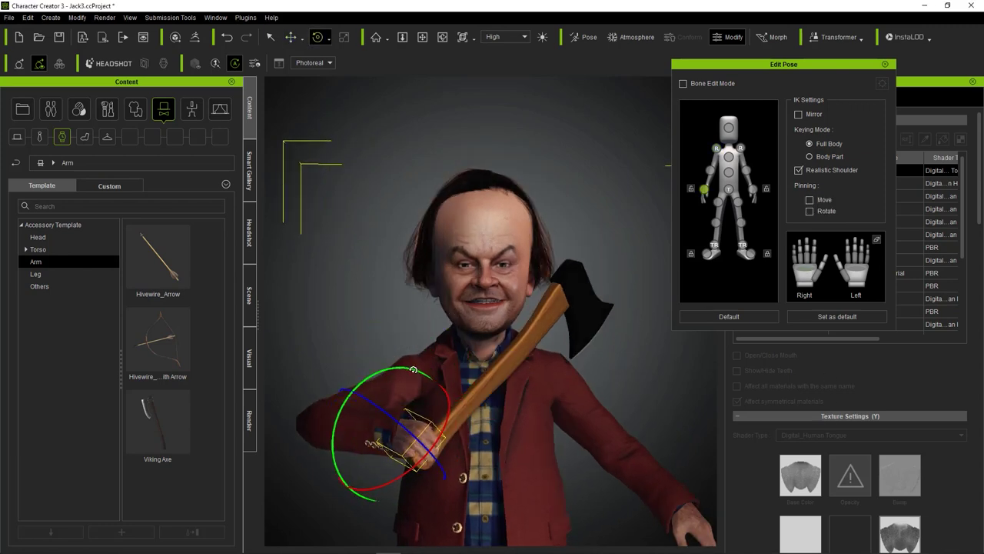
Pin the right hand's move and rotation, and adjust the arm and hand until it grips the lower axe handle.
{"action": "left_click", "coordinate": [717, 148]}
{"action": "left_click", "coordinate": [690, 189]}
{"action": "left_click_drag", "start_coordinate": [425, 321], "coordinate": [380, 372]}
{"action": "left_click", "coordinate": [411, 439]}
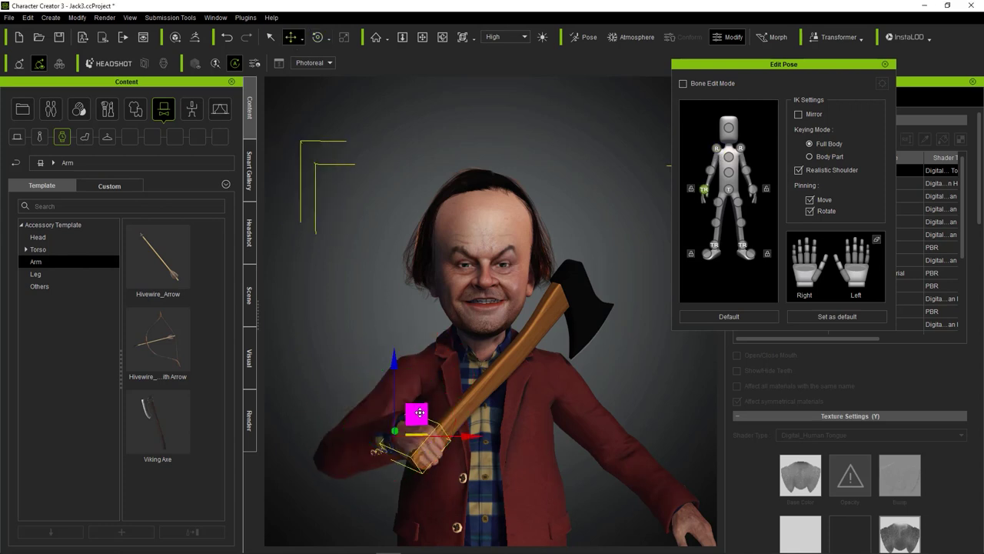
{"action": "key", "text": "e"}
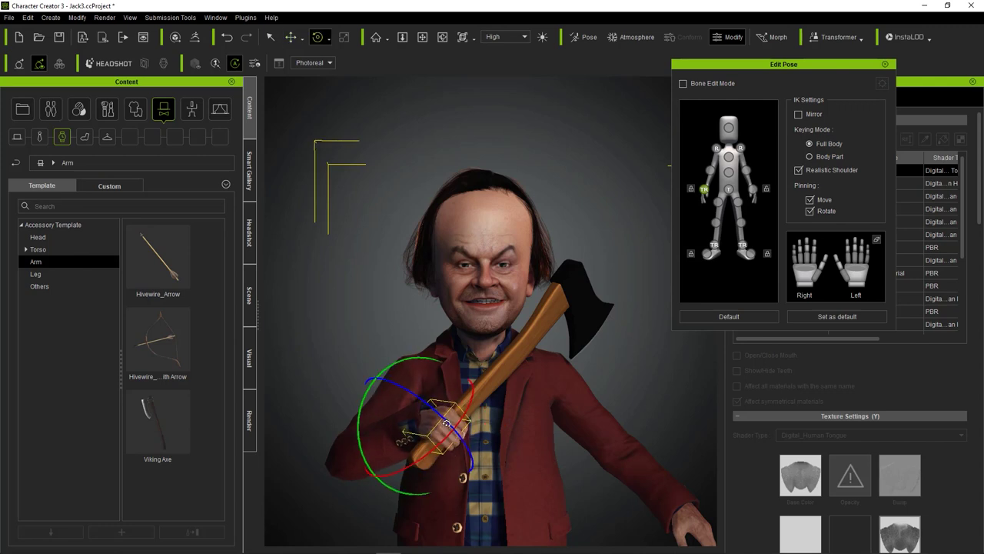
{"action": "key", "text": "q"}
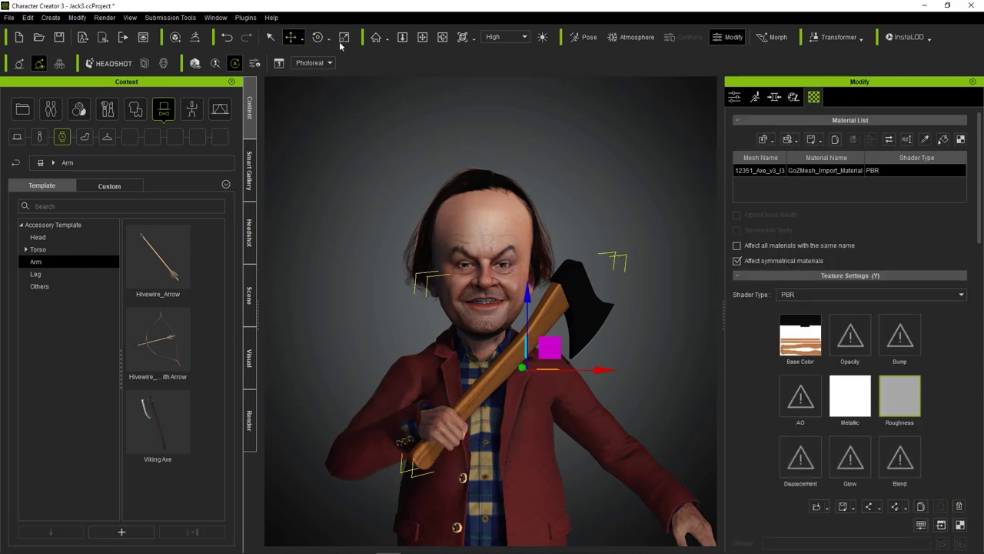
Fit the axe to the right hand by adjusting its scale, position and rotation.
{"action": "left_click", "coordinate": [343, 40]}
{"action": "left_click_drag", "start_coordinate": [527, 369], "coordinate": [540, 350]}
{"action": "left_click", "coordinate": [291, 37]}
{"action": "right_click_drag", "start_coordinate": [540, 353], "coordinate": [430, 357]}
{"action": "left_click_drag", "start_coordinate": [531, 348], "coordinate": [511, 346]}
{"action": "right_click_drag", "start_coordinate": [415, 362], "coordinate": [493, 362]}
{"action": "left_click", "coordinate": [318, 36]}
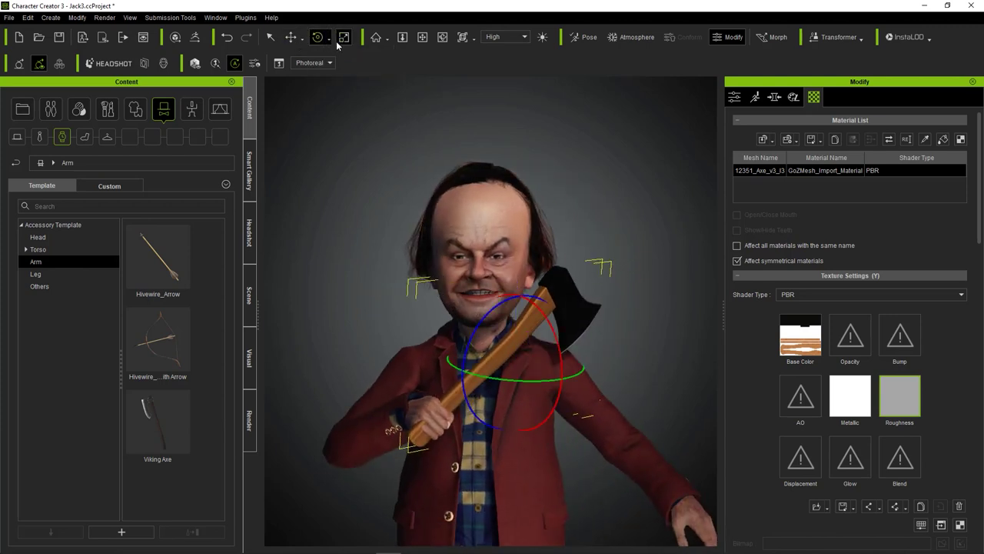
{"action": "mouse_move", "coordinate": [510, 365]}
{"action": "left_mouse_down"}
{"action": "mouse_move", "coordinate": [486, 368]}
{"action": "mouse_move", "coordinate": [504, 353]}
{"action": "left_mouse_up"}
Edit the character's pose, bending the left forearm and rotating the left upper arm to bring the left hand toward the axe.
{"action": "left_click", "coordinate": [646, 454]}
{"action": "key", "text": "n"}
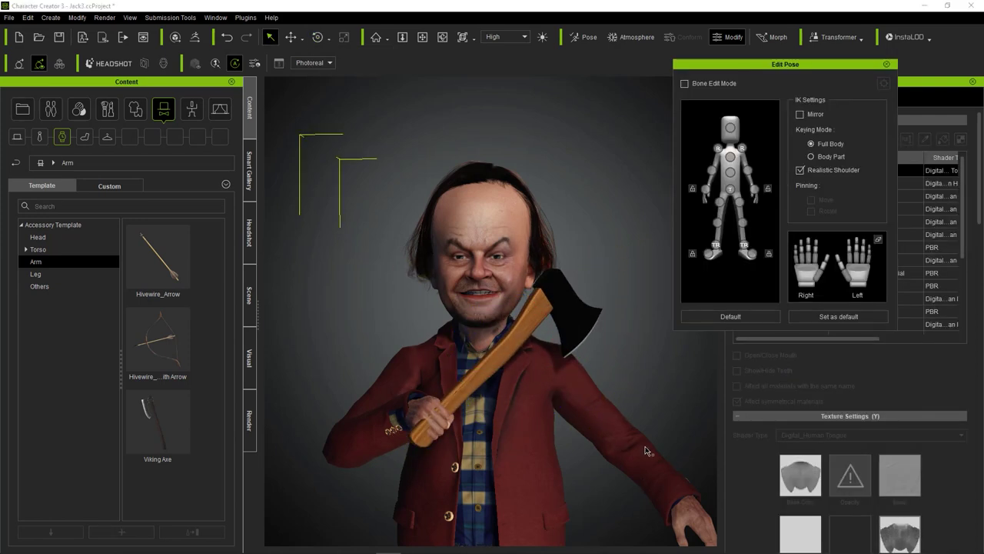
{"action": "left_click", "coordinate": [755, 190]}
{"action": "key", "text": "e"}
{"action": "left_click", "coordinate": [748, 170]}
{"action": "left_click_drag", "start_coordinate": [655, 391], "coordinate": [682, 442]}
{"action": "left_click", "coordinate": [742, 148]}
{"action": "left_click_drag", "start_coordinate": [580, 382], "coordinate": [654, 354]}
Rotate the left arm and hand to place the left hand on the upper axe handle.
{"action": "left_click", "coordinate": [755, 188]}
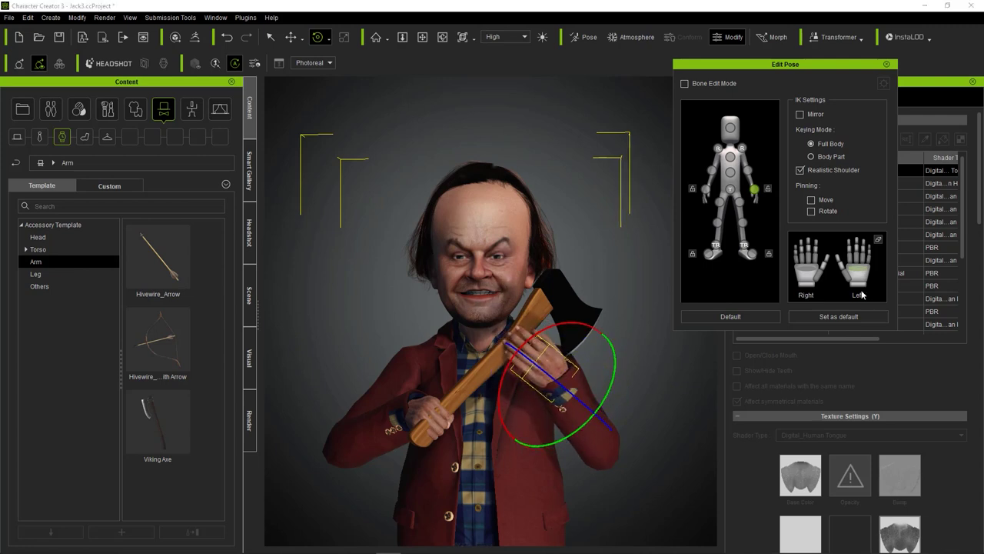
{"action": "left_click_drag", "start_coordinate": [580, 351], "coordinate": [552, 347]}
{"action": "left_click", "coordinate": [747, 170]}
{"action": "left_click", "coordinate": [754, 189]}
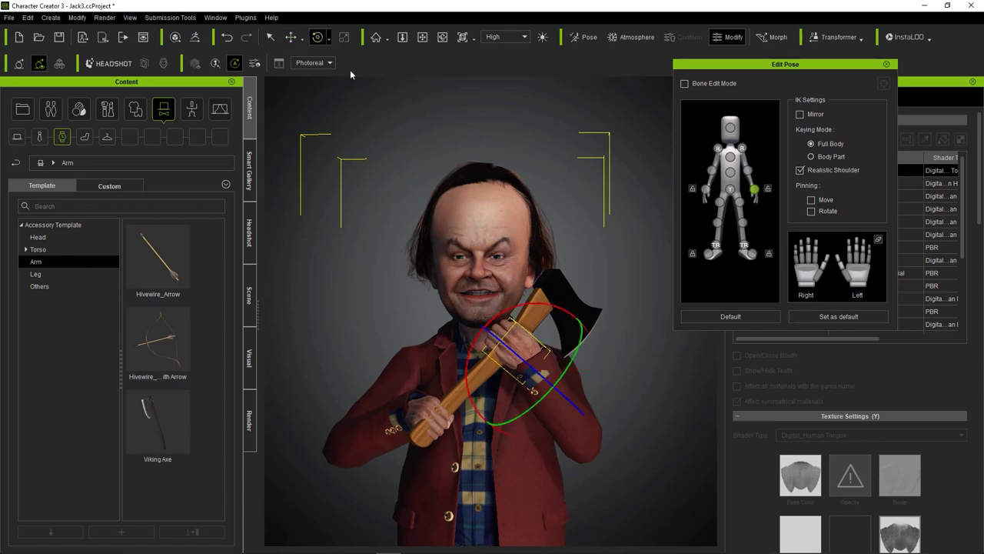
Refine the right hand's position on the lower axe handle and finish editing the pose.
{"action": "scroll", "coordinate": [520, 327], "scroll_direction": "up", "scroll_amount": 4}
{"action": "middle_click_drag", "start_coordinate": [477, 400], "coordinate": [491, 261]}
{"action": "left_click", "coordinate": [705, 189]}
{"action": "left_click", "coordinate": [291, 37]}
{"action": "right_click_drag", "start_coordinate": [346, 254], "coordinate": [416, 258]}
{"action": "left_click_drag", "start_coordinate": [411, 387], "coordinate": [426, 371]}
{"action": "left_click_drag", "start_coordinate": [805, 273], "coordinate": [789, 243]}
{"action": "right_click_drag", "start_coordinate": [538, 309], "coordinate": [479, 312]}
{"action": "scroll", "coordinate": [479, 312], "scroll_direction": "down", "scroll_amount": 3}
{"action": "mouse_move", "coordinate": [479, 312]}
{"action": "middle_mouse_down"}
{"action": "mouse_move", "coordinate": [464, 331]}
{"action": "mouse_move", "coordinate": [463, 301]}
{"action": "middle_mouse_up"}
{"action": "scroll", "coordinate": [464, 331], "scroll_direction": "up", "scroll_amount": 2}
{"action": "left_click", "coordinate": [318, 37]}
{"action": "left_click", "coordinate": [886, 65]}
{"action": "scroll", "coordinate": [551, 311], "scroll_direction": "up", "scroll_amount": 3}
{"action": "right_click_drag", "start_coordinate": [551, 311], "coordinate": [438, 295]}
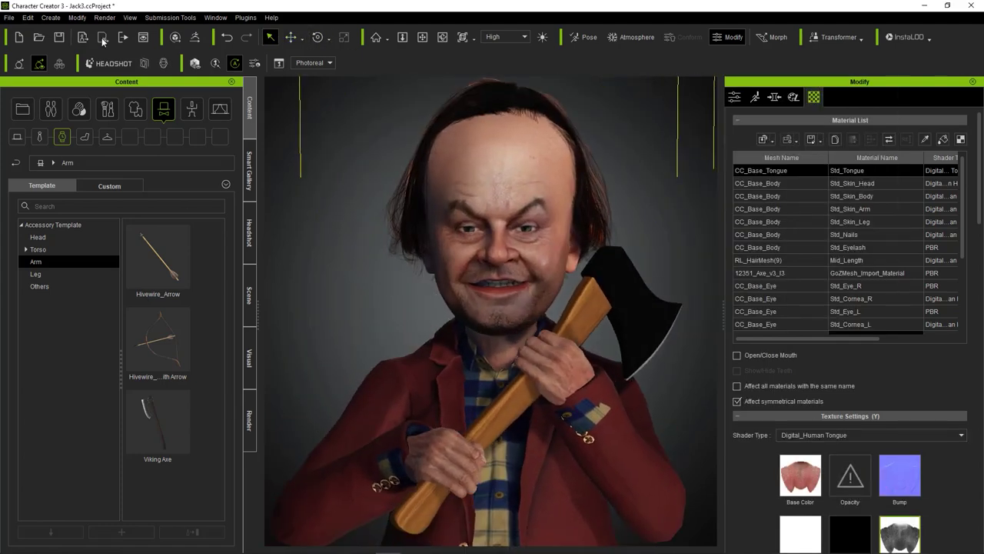
Morph the character's hands so they are slightly larger around the axe handle.
{"action": "left_click", "coordinate": [80, 19]}
{"action": "left_click", "coordinate": [610, 291]}
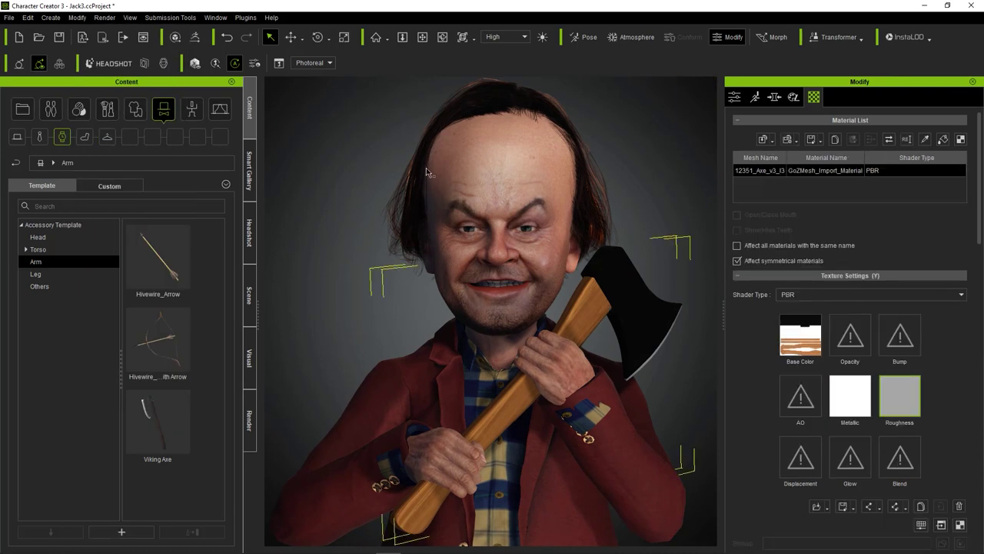
{"action": "key", "text": "r"}
{"action": "scroll", "coordinate": [557, 392], "scroll_direction": "down", "scroll_amount": 3}
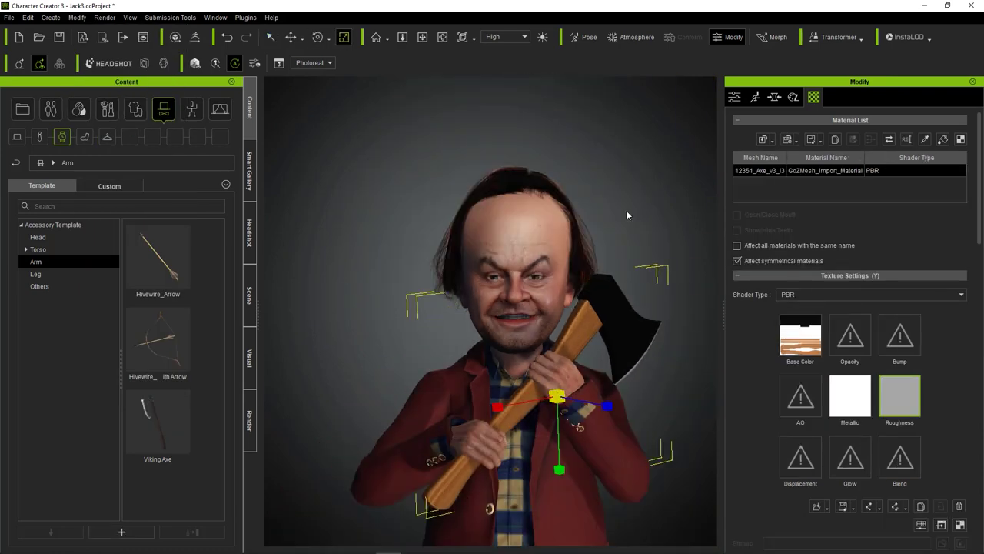
{"action": "key", "text": "q"}
{"action": "left_click", "coordinate": [574, 392]}
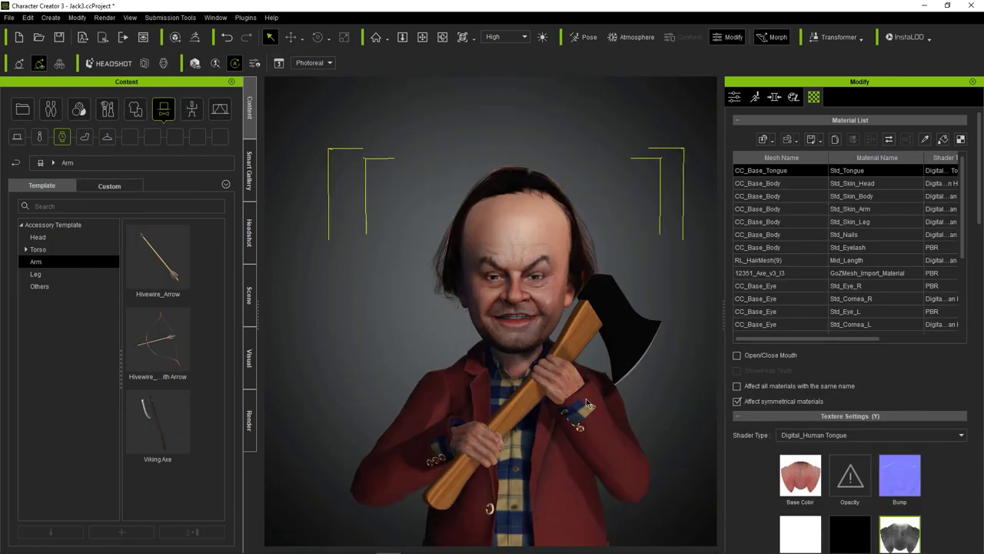
{"action": "left_click_drag", "start_coordinate": [565, 390], "coordinate": [559, 377]}
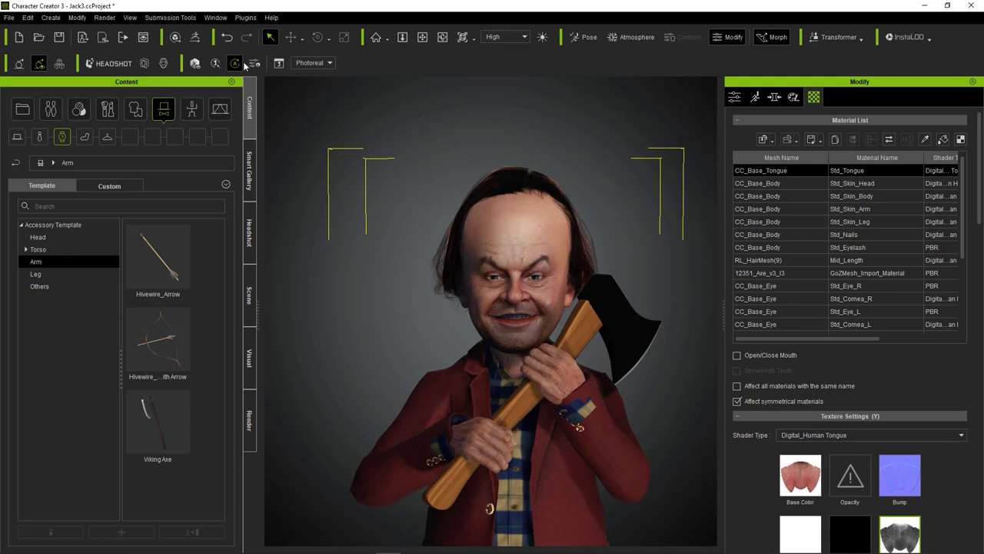
Examine the full-length figure, checking the hair, the jeans and the feet.
{"action": "left_click", "coordinate": [615, 307]}
{"action": "left_click", "coordinate": [539, 190]}
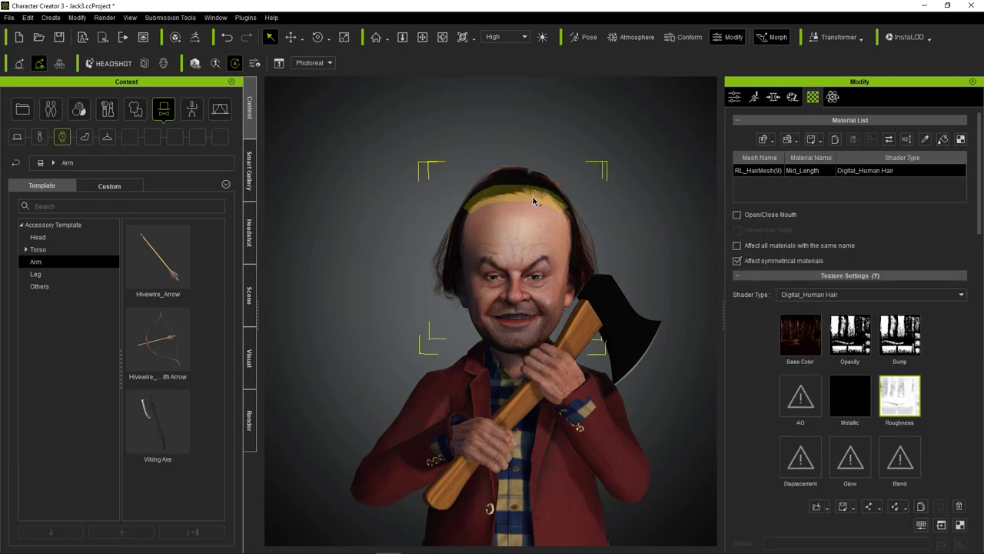
{"action": "middle_click_drag", "start_coordinate": [447, 306], "coordinate": [490, 202]}
{"action": "scroll", "coordinate": [490, 202], "scroll_direction": "down", "scroll_amount": 5}
{"action": "right_click_drag", "start_coordinate": [530, 338], "coordinate": [569, 393]}
{"action": "left_click", "coordinate": [536, 404]}
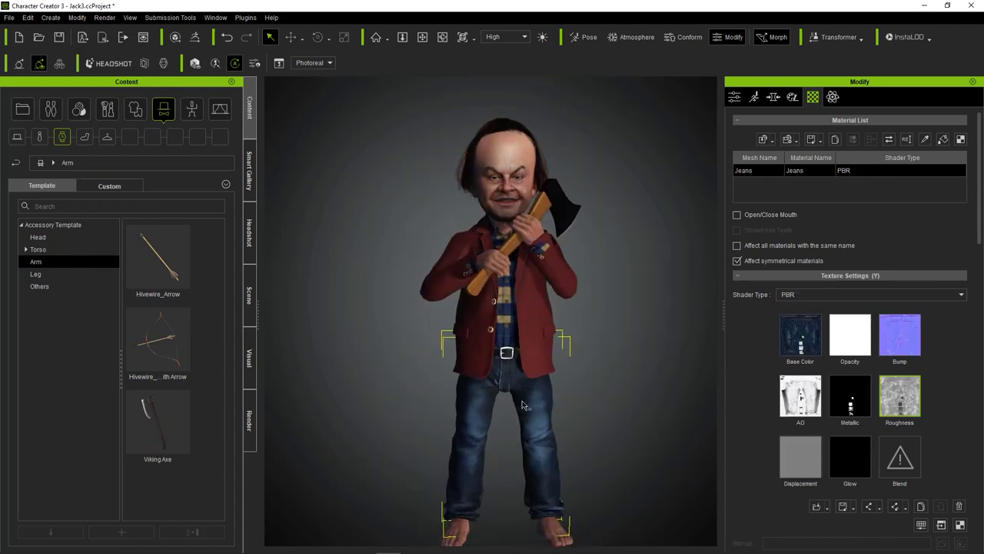
{"action": "middle_click_drag", "start_coordinate": [522, 405], "coordinate": [525, 383]}
Browse the clothing templates to the Essential Clothing shoes.
{"action": "left_click", "coordinate": [77, 110]}
{"action": "left_click", "coordinate": [139, 111]}
{"action": "left_click", "coordinate": [53, 111]}
{"action": "left_click", "coordinate": [135, 111]}
{"action": "left_click", "coordinate": [152, 138]}
{"action": "scroll", "coordinate": [154, 435], "scroll_direction": "down", "scroll_amount": 5}
{"action": "left_click", "coordinate": [54, 275]}
{"action": "left_click", "coordinate": [59, 299]}
{"action": "double_click", "coordinate": [44, 360]}
{"action": "left_click", "coordinate": [58, 372]}
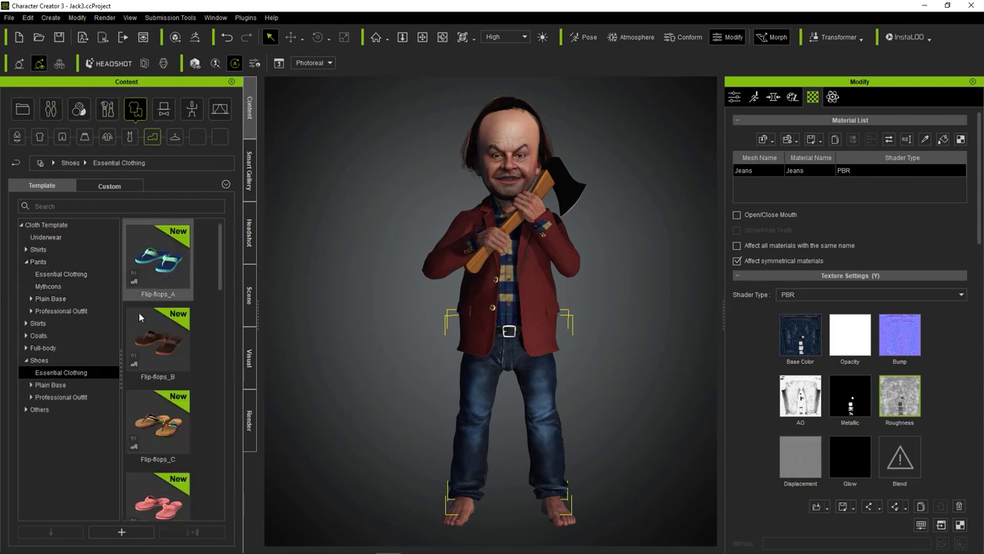
Dress the character in Leather shoes_B from the Professional Outfit leather shoes.
{"action": "scroll", "coordinate": [140, 316], "scroll_direction": "down", "scroll_amount": 3}
{"action": "left_click", "coordinate": [61, 397]}
{"action": "scroll", "coordinate": [158, 367], "scroll_direction": "down", "scroll_amount": 3}
{"action": "scroll", "coordinate": [149, 389], "scroll_direction": "up", "scroll_amount": 3}
{"action": "scroll", "coordinate": [150, 369], "scroll_direction": "down", "scroll_amount": 3}
{"action": "double_click", "coordinate": [157, 334]}
{"action": "double_click", "coordinate": [158, 334]}
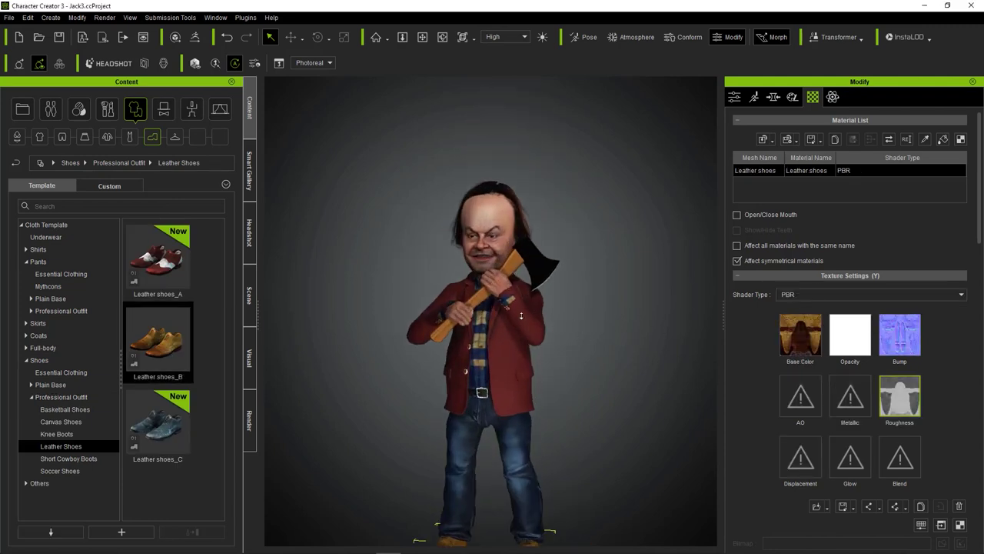
Filter the teeth morphs for "dep" and increase the teeth's depth.
{"action": "left_click", "coordinate": [479, 364]}
{"action": "left_click", "coordinate": [774, 97]}
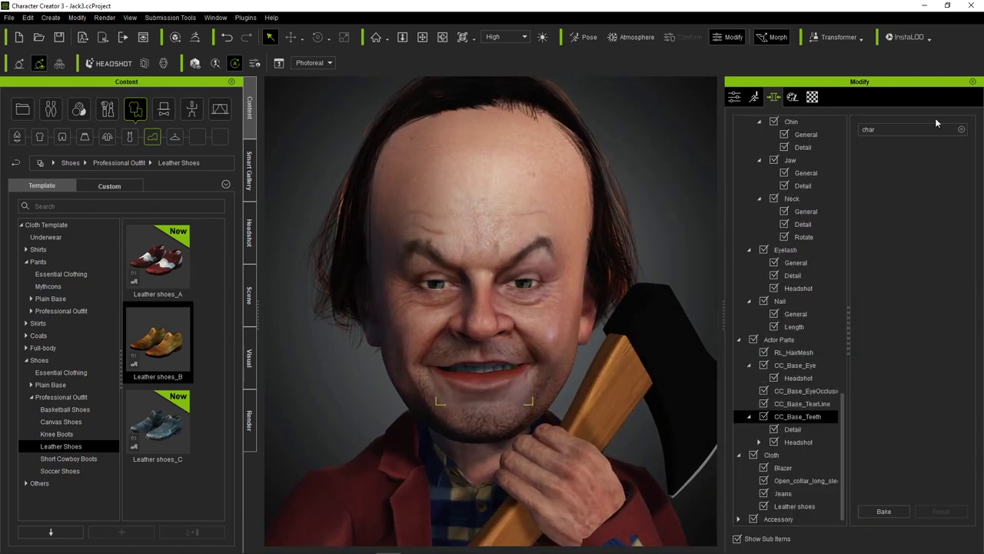
{"action": "left_click", "coordinate": [962, 129]}
{"action": "type", "text": "dep"}
{"action": "left_click_drag", "start_coordinate": [918, 169], "coordinate": [944, 171]}
{"action": "mouse_move", "coordinate": [507, 362]}
{"action": "right_mouse_down"}
{"action": "mouse_move", "coordinate": [623, 360]}
{"action": "mouse_move", "coordinate": [499, 354]}
{"action": "right_mouse_up"}
{"action": "scroll", "coordinate": [500, 354], "scroll_direction": "down", "scroll_amount": 5}
{"action": "scroll", "coordinate": [372, 145], "scroll_direction": "up", "scroll_amount": 2}
Save the project and check the character's face and upper body.
{"action": "left_click", "coordinate": [522, 405]}
{"action": "left_click", "coordinate": [51, 17]}
{"action": "left_click", "coordinate": [27, 18]}
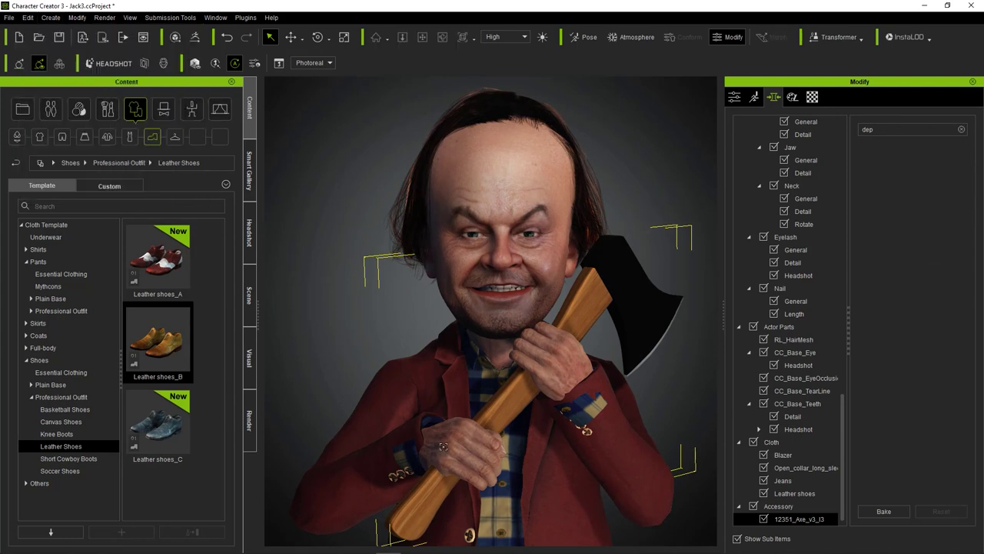
{"action": "key", "text": "ctrl+s"}
{"action": "scroll", "coordinate": [489, 209], "scroll_direction": "up", "scroll_amount": 3}
{"action": "scroll", "coordinate": [489, 209], "scroll_direction": "down", "scroll_amount": 6}
{"action": "scroll", "coordinate": [486, 223], "scroll_direction": "up", "scroll_amount": 4}
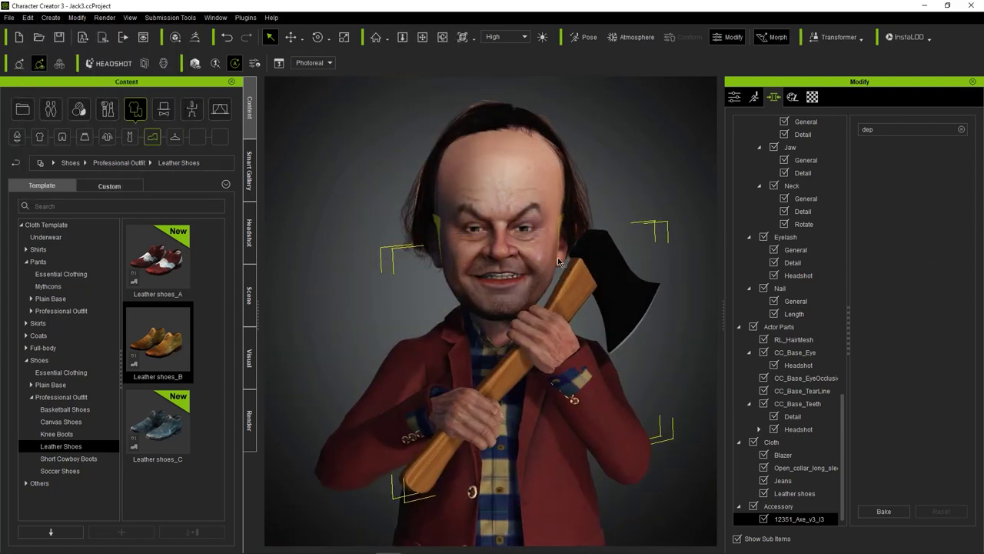
Conform the blazer by calculating its collision with the body and clothing beneath it.
{"action": "left_click", "coordinate": [582, 365]}
{"action": "left_click", "coordinate": [860, 283]}
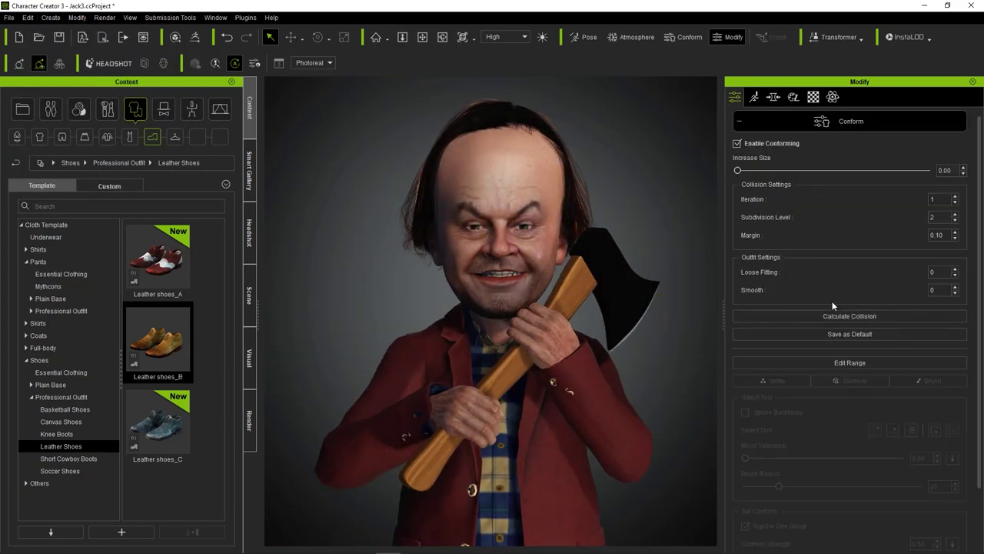
{"action": "left_click", "coordinate": [850, 314]}
Morph the neck so it is slightly longer beneath the chin.
{"action": "left_click", "coordinate": [526, 359]}
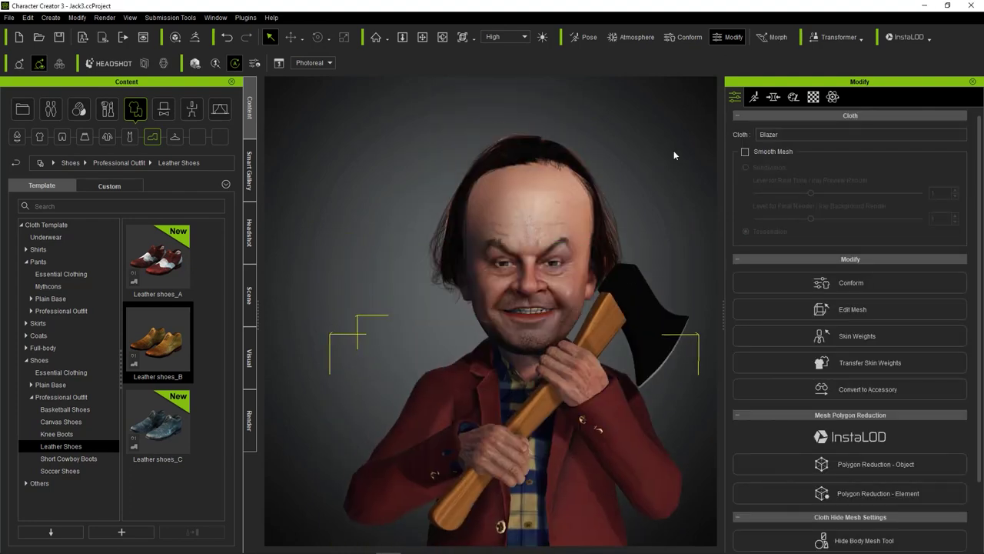
{"action": "left_click_drag", "start_coordinate": [520, 334], "coordinate": [521, 343]}
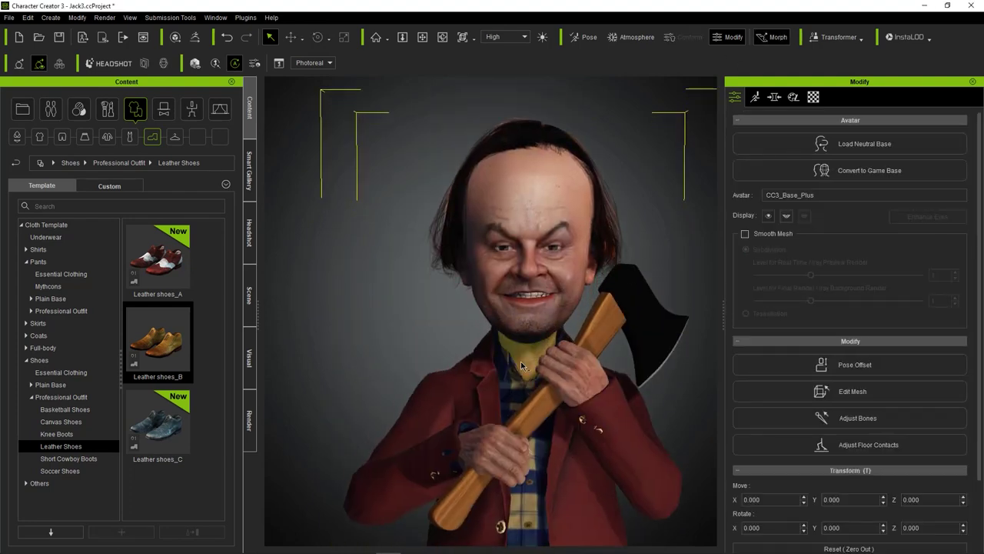
{"action": "scroll", "coordinate": [522, 346], "scroll_direction": "down", "scroll_amount": 4}
{"action": "scroll", "coordinate": [517, 361], "scroll_direction": "up", "scroll_amount": 6}
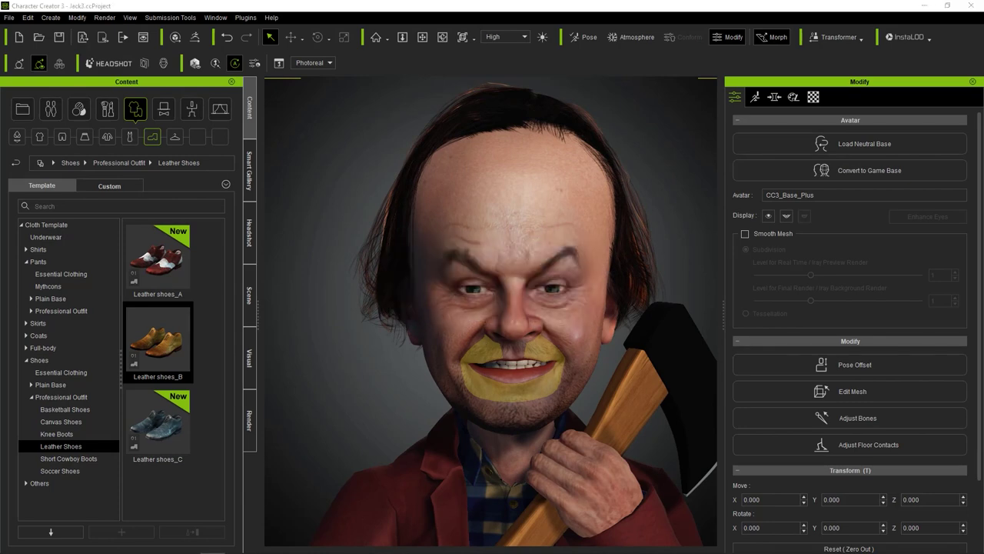
{"action": "scroll", "coordinate": [378, 174], "scroll_direction": "down", "scroll_amount": 2}
{"action": "left_click", "coordinate": [377, 173]}
{"action": "scroll", "coordinate": [378, 174], "scroll_direction": "down", "scroll_amount": 3}
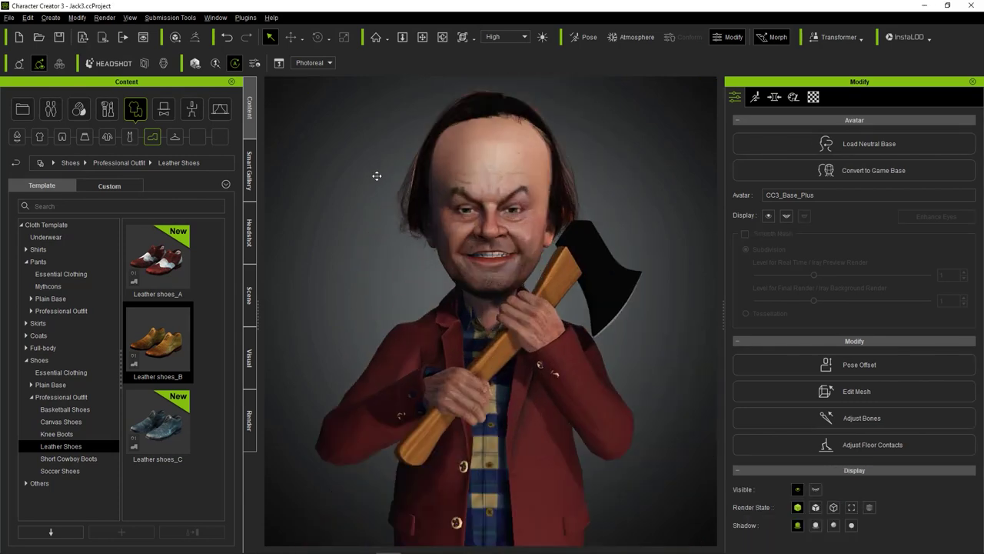
Start editing the facial expression and adjust the muscles around the left side of the face and mouth corner.
{"action": "scroll", "coordinate": [422, 218], "scroll_direction": "up", "scroll_amount": 5}
{"action": "left_click", "coordinate": [80, 20]}
{"action": "left_click", "coordinate": [108, 177]}
{"action": "left_click_drag", "start_coordinate": [327, 190], "coordinate": [392, 166]}
{"action": "left_click", "coordinate": [388, 104]}
{"action": "left_click_drag", "start_coordinate": [329, 240], "coordinate": [407, 142]}
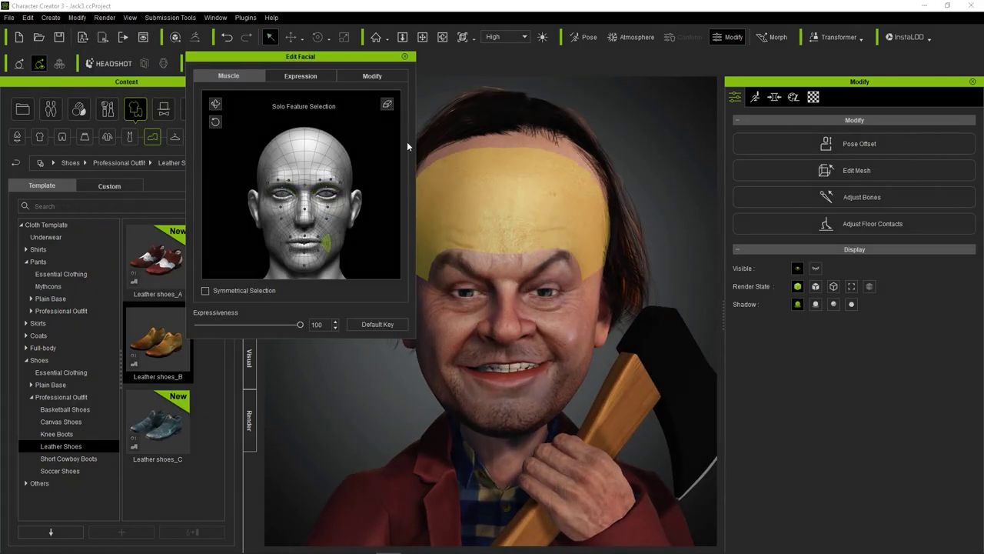
Adjust the central brow and nose muscles and finish editing the facial expression.
{"action": "left_click", "coordinate": [389, 103]}
{"action": "left_click_drag", "start_coordinate": [366, 266], "coordinate": [381, 393]}
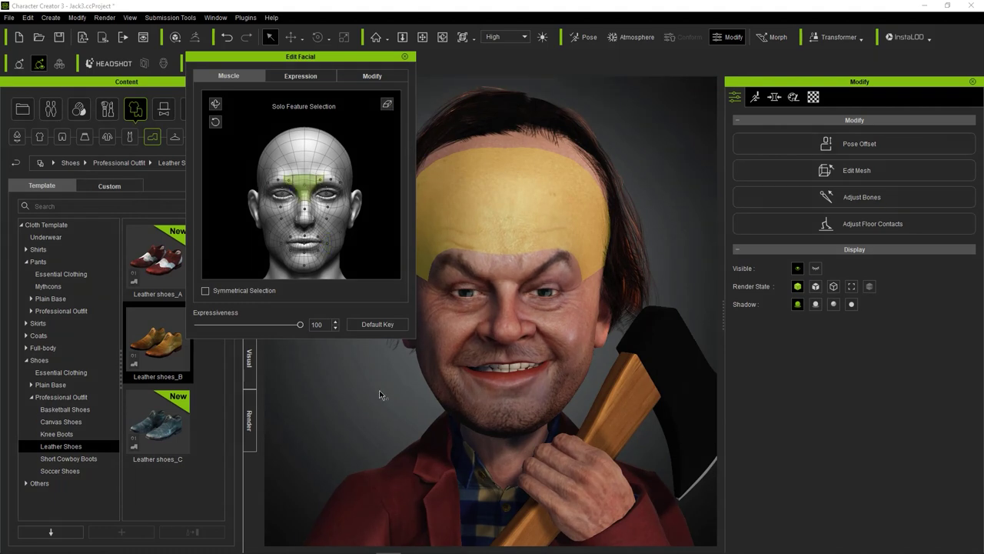
{"action": "left_click", "coordinate": [388, 105]}
{"action": "left_click_drag", "start_coordinate": [305, 208], "coordinate": [371, 205]}
{"action": "left_click", "coordinate": [405, 57]}
Sculpt the chin with Headshot's Sculpt Morph to a width of 28 and height of 42, and save the project.
{"action": "scroll", "coordinate": [408, 154], "scroll_direction": "down", "scroll_amount": 3}
{"action": "scroll", "coordinate": [411, 198], "scroll_direction": "up", "scroll_amount": 3}
{"action": "left_click", "coordinate": [774, 97]}
{"action": "left_click", "coordinate": [736, 98]}
{"action": "left_click", "coordinate": [775, 98]}
{"action": "left_click", "coordinate": [108, 64]}
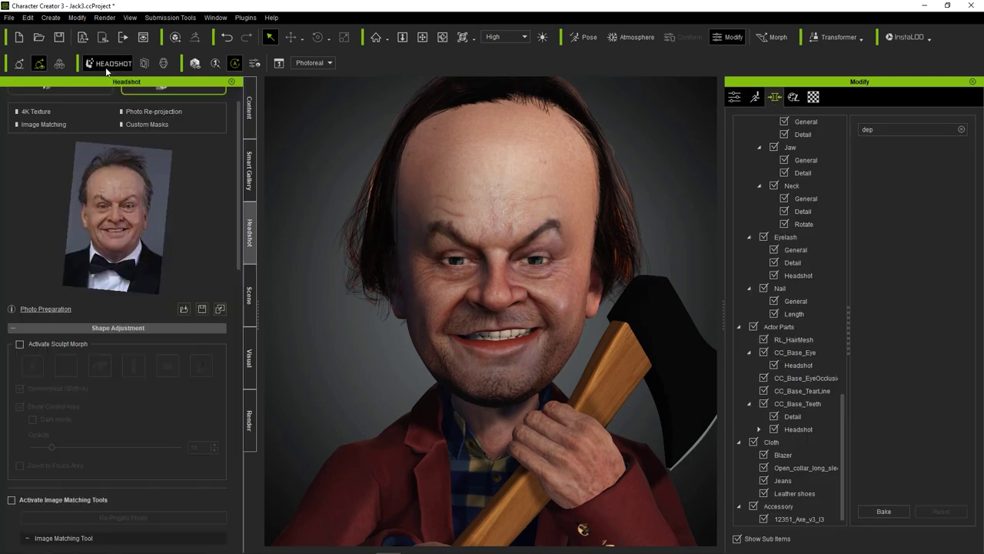
{"action": "left_click", "coordinate": [20, 345]}
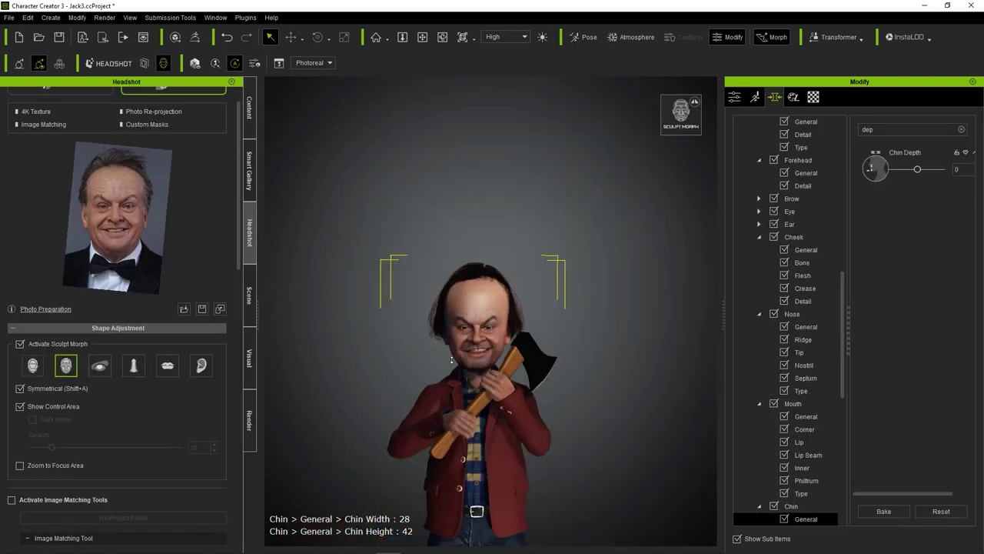
{"action": "key", "text": "ctrl+s"}
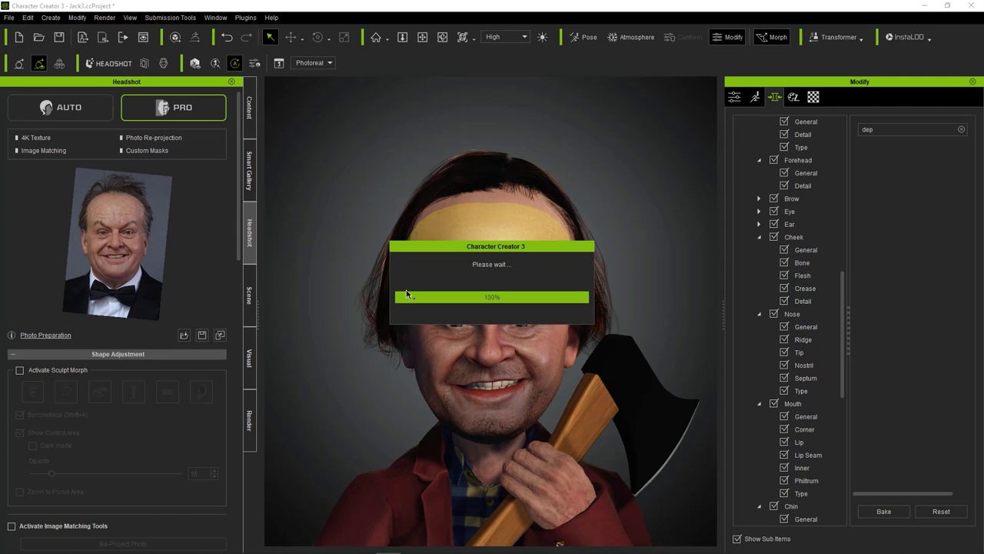
Adjust the head in pose editing and reopen facial expression editing for the eyes.
{"action": "left_click", "coordinate": [794, 97]}
{"action": "key", "text": "w"}
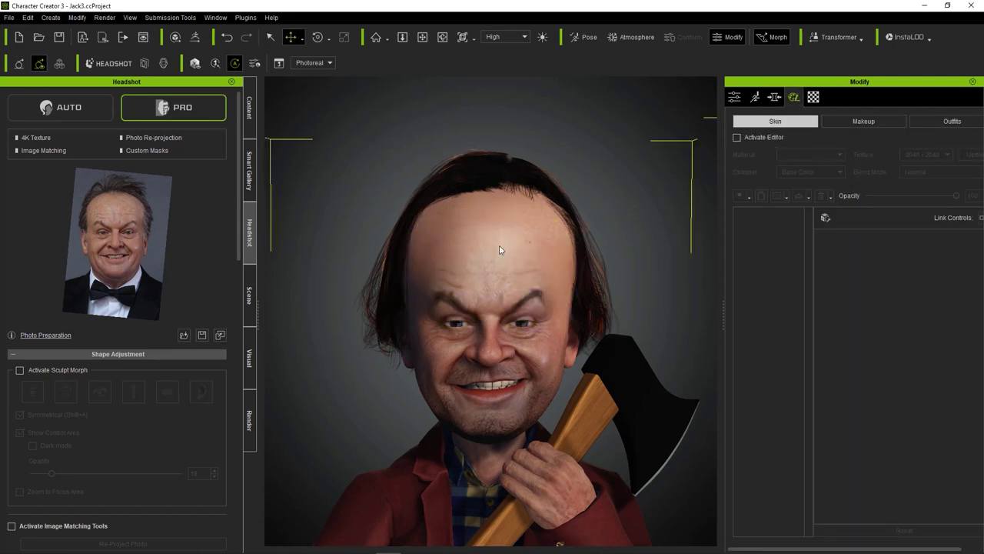
{"action": "key", "text": "n"}
{"action": "left_click", "coordinate": [519, 296]}
{"action": "left_click_drag", "start_coordinate": [490, 323], "coordinate": [487, 347]}
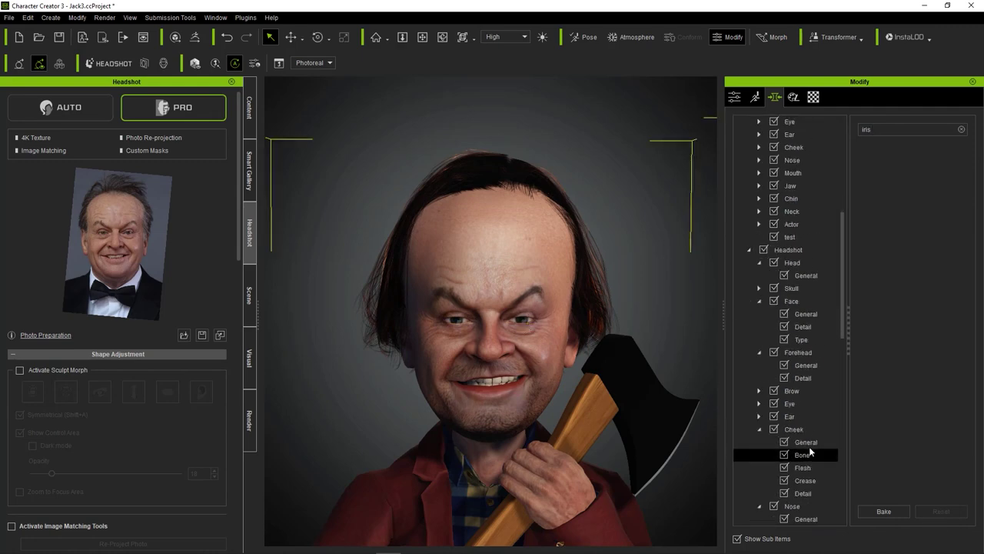
{"action": "left_click", "coordinate": [77, 17]}
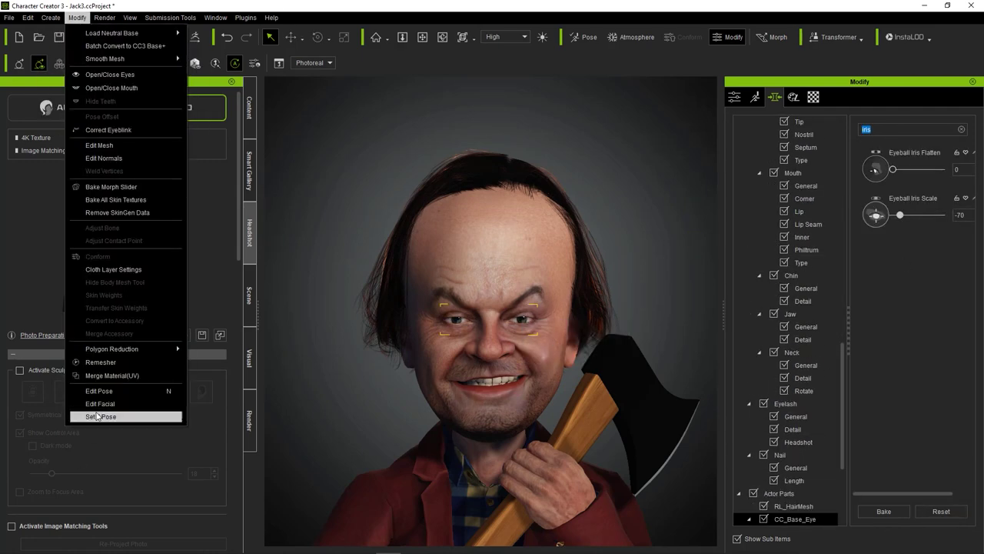
{"action": "left_click", "coordinate": [100, 400]}
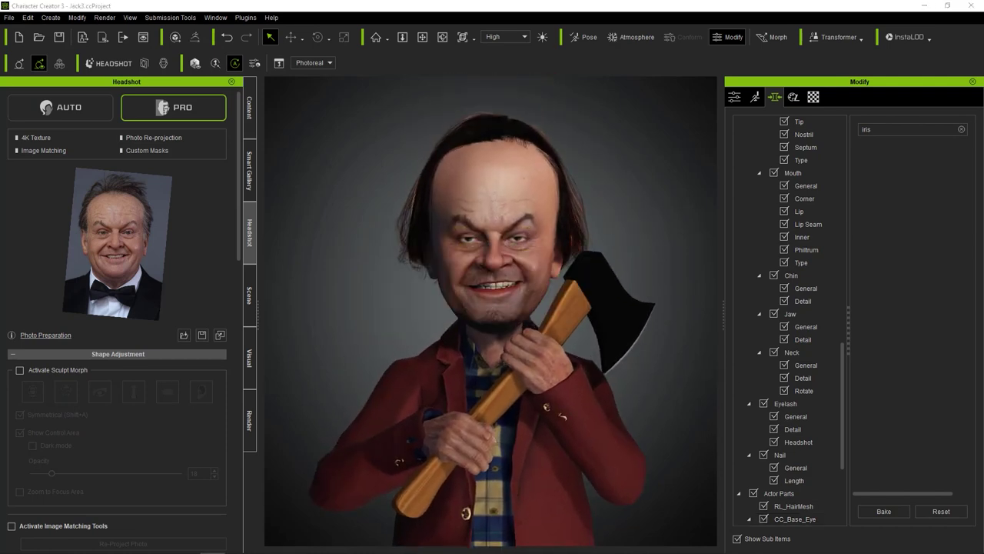
Bring in the hotel hallway picture as an image plane and raise its self-illumination to the maximum.
{"action": "left_click_drag", "start_coordinate": [0, 322], "coordinate": [358, 282]}
{"action": "left_click", "coordinate": [387, 305]}
{"action": "left_click", "coordinate": [814, 97]}
{"action": "scroll", "coordinate": [787, 296], "scroll_direction": "down", "scroll_amount": 5}
{"action": "scroll", "coordinate": [777, 298], "scroll_direction": "up", "scroll_amount": 2}
{"action": "scroll", "coordinate": [773, 301], "scroll_direction": "up", "scroll_amount": 1}
{"action": "left_click", "coordinate": [800, 202]}
{"action": "left_click", "coordinate": [796, 226]}
{"action": "scroll", "coordinate": [746, 354], "scroll_direction": "down", "scroll_amount": 5}
{"action": "left_click_drag", "start_coordinate": [737, 429], "coordinate": [929, 428]}
Scale up and move the hallway image plane so it fills the background behind the character.
{"action": "left_click", "coordinate": [344, 38]}
{"action": "left_click_drag", "start_coordinate": [359, 279], "coordinate": [383, 87]}
{"action": "left_click", "coordinate": [291, 37]}
{"action": "left_click_drag", "start_coordinate": [381, 258], "coordinate": [480, 527]}
{"action": "scroll", "coordinate": [470, 440], "scroll_direction": "down", "scroll_amount": 4}
{"action": "scroll", "coordinate": [470, 439], "scroll_direction": "up", "scroll_amount": 2}
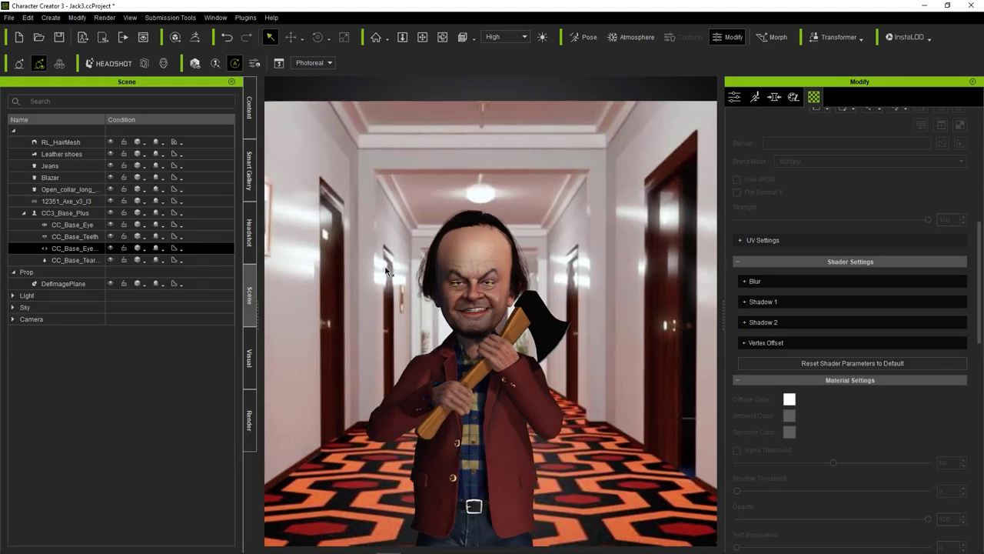
{"action": "scroll", "coordinate": [396, 250], "scroll_direction": "up", "scroll_amount": 5}
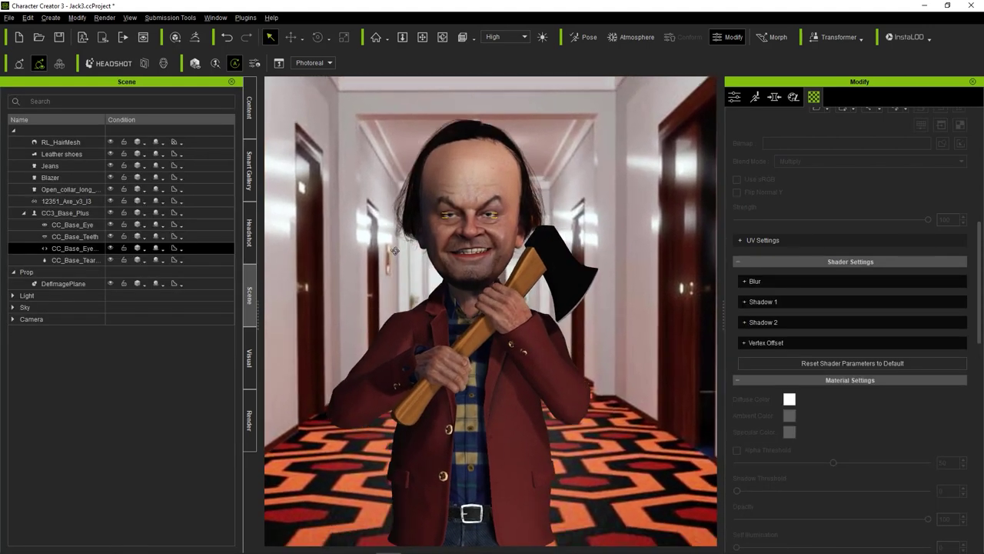
Examine the character against the hallway backdrop and open the scene's visual settings.
{"action": "left_click", "coordinate": [391, 199]}
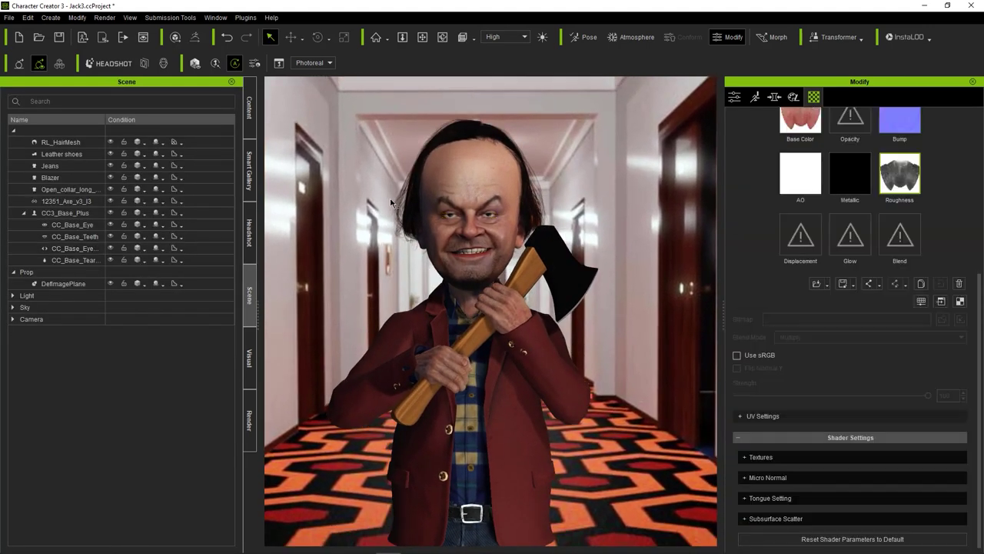
{"action": "left_click", "coordinate": [335, 224]}
{"action": "scroll", "coordinate": [403, 182], "scroll_direction": "up", "scroll_amount": 2}
{"action": "mouse_move", "coordinate": [407, 230]}
{"action": "middle_mouse_down"}
{"action": "mouse_move", "coordinate": [390, 223]}
{"action": "mouse_move", "coordinate": [394, 240]}
{"action": "middle_mouse_up"}
{"action": "scroll", "coordinate": [394, 204], "scroll_direction": "down", "scroll_amount": 3}
{"action": "scroll", "coordinate": [393, 205], "scroll_direction": "up", "scroll_amount": 2}
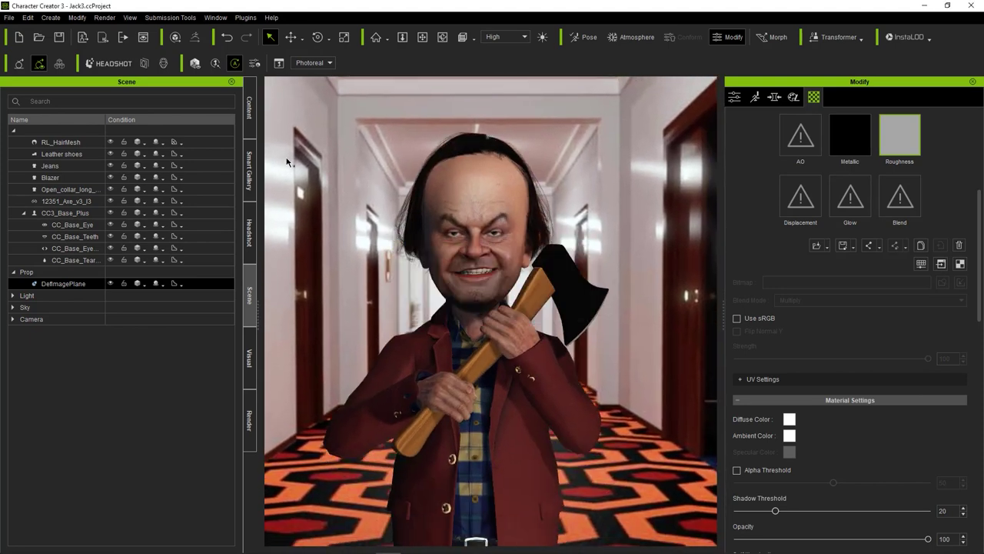
{"action": "left_click", "coordinate": [250, 232]}
{"action": "left_click", "coordinate": [248, 358]}
{"action": "left_click", "coordinate": [13, 175]}
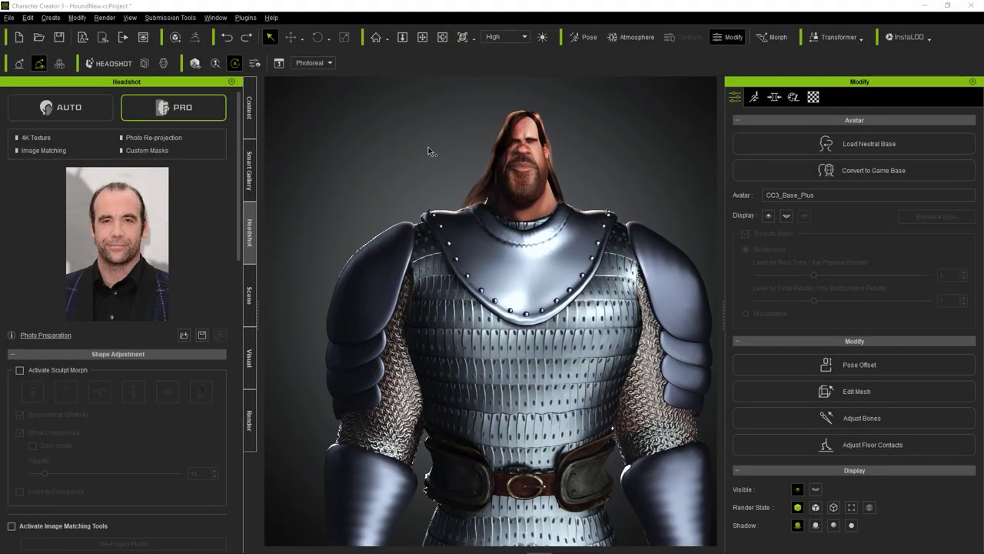
Examine the armored, long-haired caricature in the HoundNew project from close up to full body.
{"action": "middle_click_drag", "start_coordinate": [429, 150], "coordinate": [438, 184]}
{"action": "mouse_move", "coordinate": [438, 185]}
{"action": "right_mouse_down"}
{"action": "mouse_move", "coordinate": [561, 201]}
{"action": "mouse_move", "coordinate": [428, 195]}
{"action": "right_mouse_up"}
{"action": "scroll", "coordinate": [428, 195], "scroll_direction": "down", "scroll_amount": 3}
{"action": "middle_click_drag", "start_coordinate": [429, 195], "coordinate": [422, 137]}
{"action": "scroll", "coordinate": [423, 137], "scroll_direction": "down", "scroll_amount": 2}
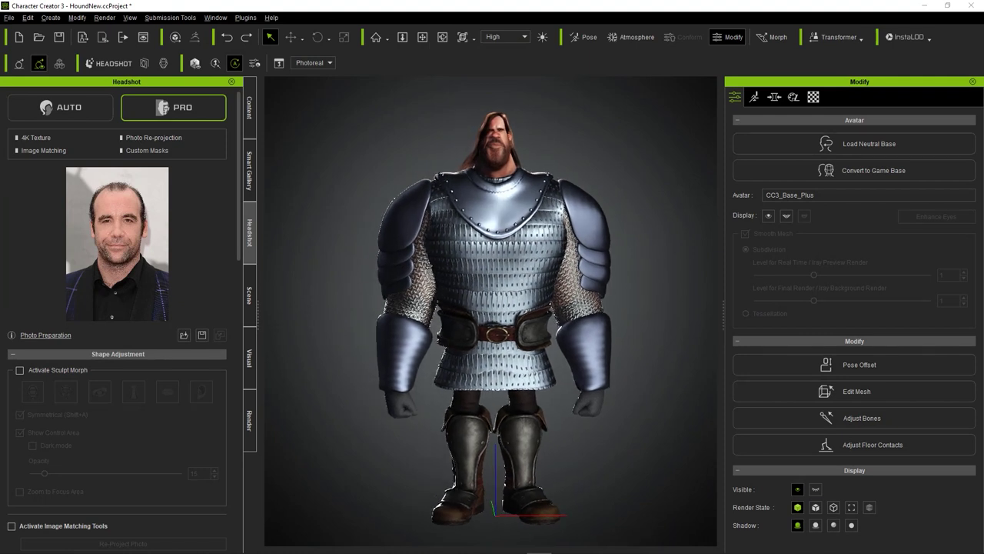
{"action": "mouse_move", "coordinate": [152, 269]}
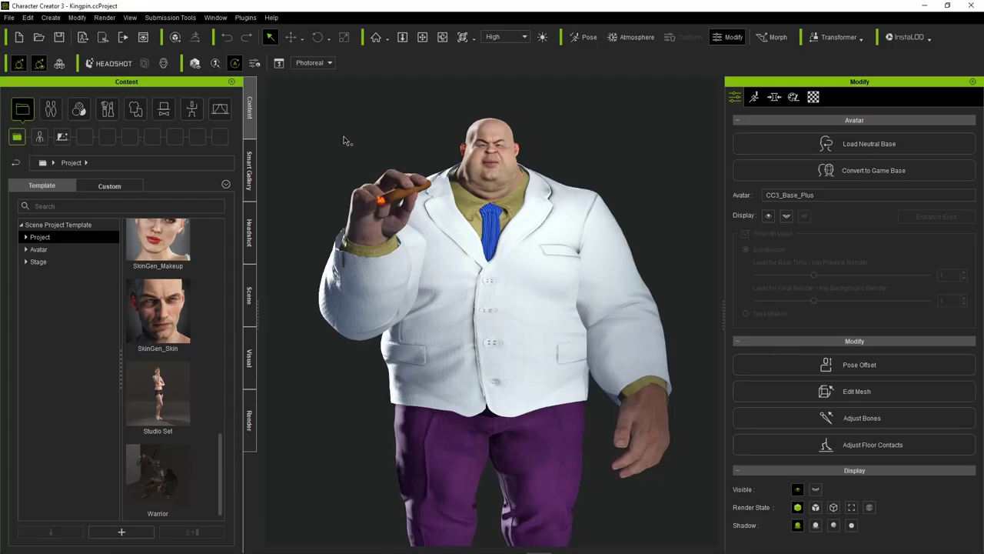
Inspect the Kingpin caricature in the white suit, viewing the head and upper body from several angles.
{"action": "right_click_drag", "start_coordinate": [346, 141], "coordinate": [420, 136], "text": "alt"}
{"action": "middle_click_drag", "start_coordinate": [420, 136], "coordinate": [431, 152], "text": "alt"}
{"action": "left_click_drag", "start_coordinate": [430, 151], "coordinate": [252, 187], "text": "alt"}
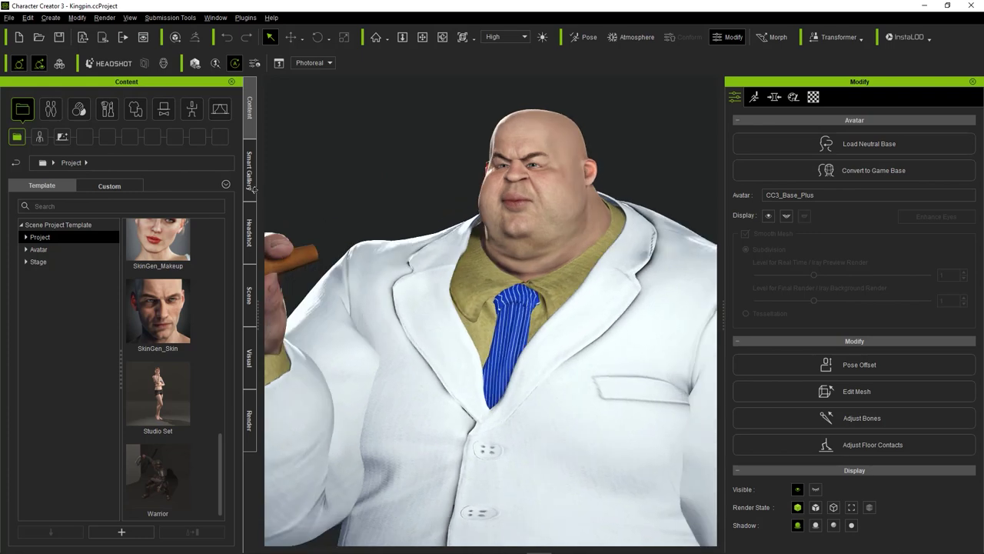
{"action": "right_click_drag", "start_coordinate": [338, 216], "coordinate": [481, 266], "text": "alt"}
{"action": "left_click_drag", "start_coordinate": [481, 266], "coordinate": [552, 239], "text": "alt"}
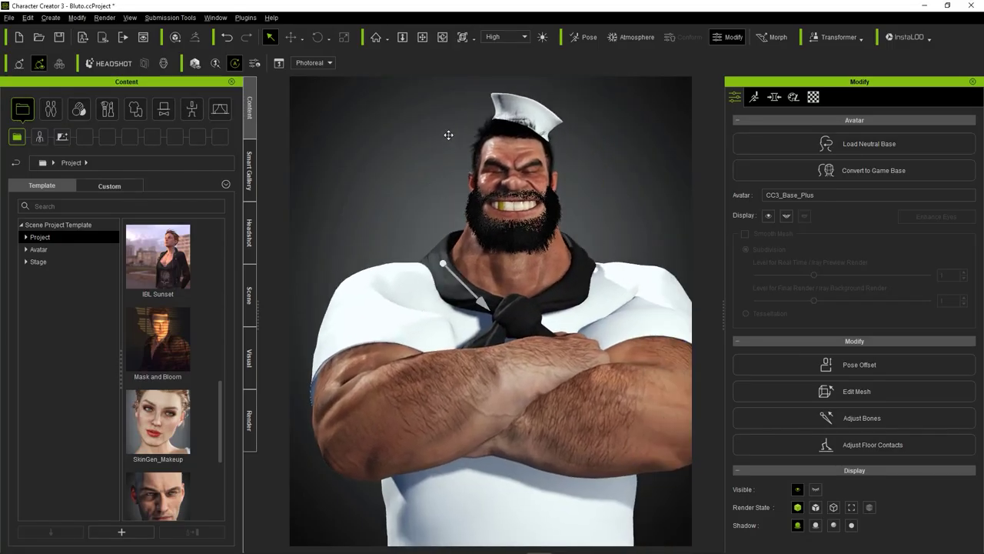
Look over the Bluto and Popeye sailor caricatures, viewing Popeye's whole body from different sides.
{"action": "scroll", "coordinate": [447, 147], "scroll_direction": "down", "scroll_amount": 8}
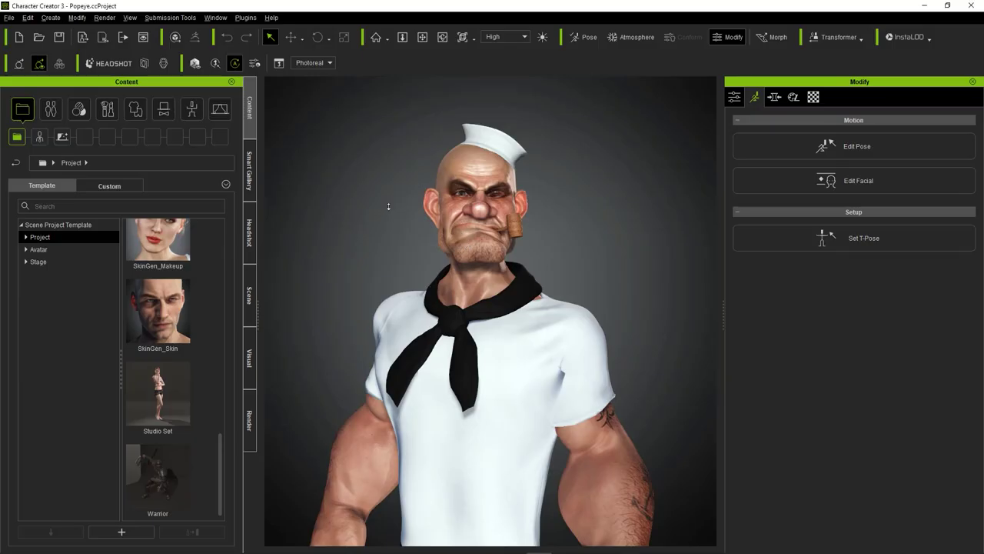
{"action": "scroll", "coordinate": [389, 206], "scroll_direction": "down", "scroll_amount": 4}
{"action": "middle_click_drag", "start_coordinate": [383, 214], "coordinate": [417, 170], "text": "alt"}
{"action": "left_click_drag", "start_coordinate": [418, 170], "coordinate": [507, 183], "text": "alt"}
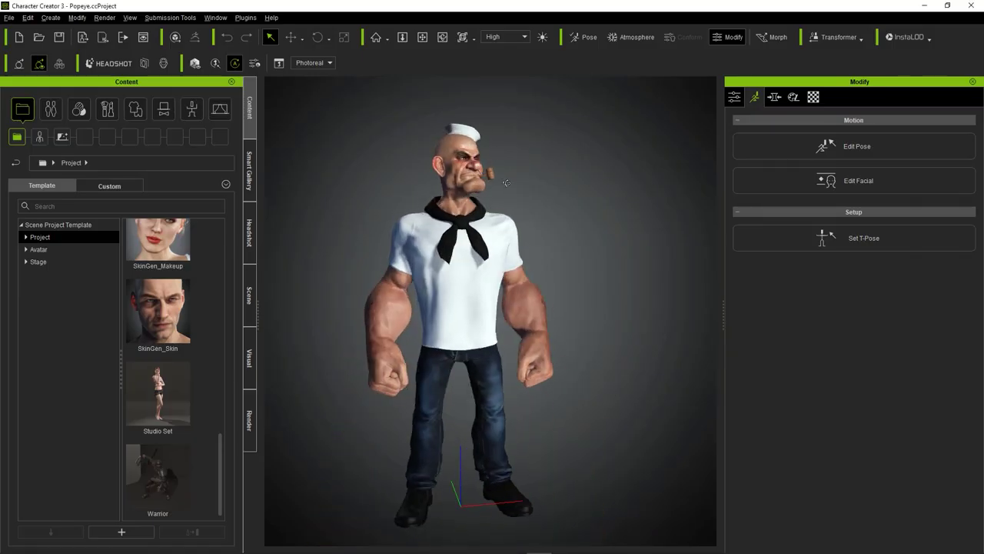
{"action": "right_click_drag", "start_coordinate": [506, 182], "coordinate": [417, 174]}
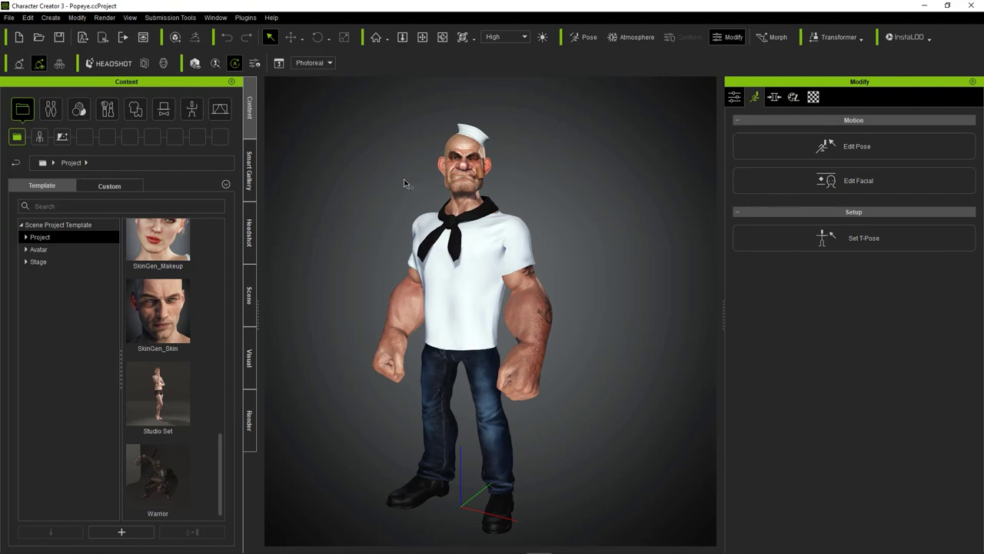
{"action": "middle_click_drag", "start_coordinate": [412, 178], "coordinate": [415, 189]}
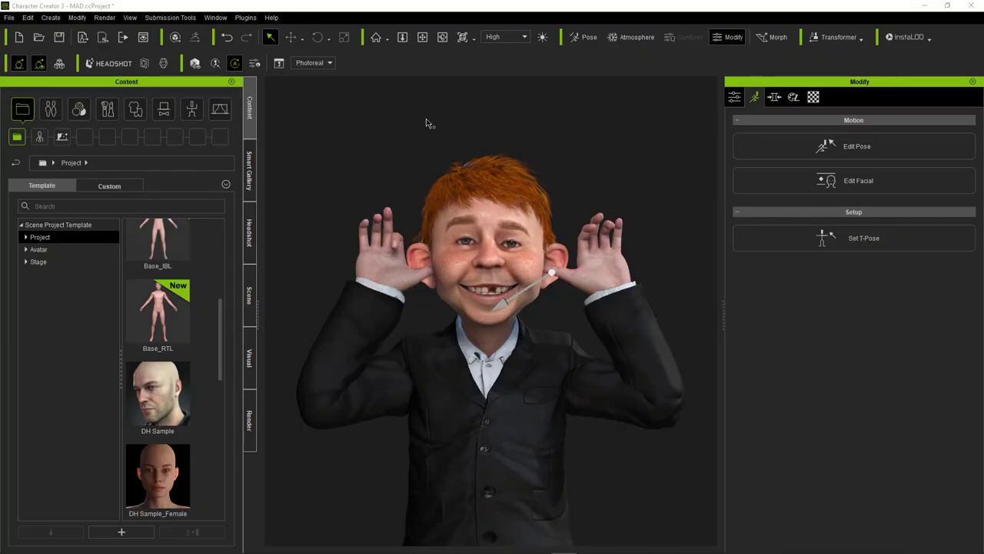
Examine the red-haired caricature in the MAD project, checking the face and hand pose at different distances.
{"action": "scroll", "coordinate": [425, 117], "scroll_direction": "down", "scroll_amount": 5}
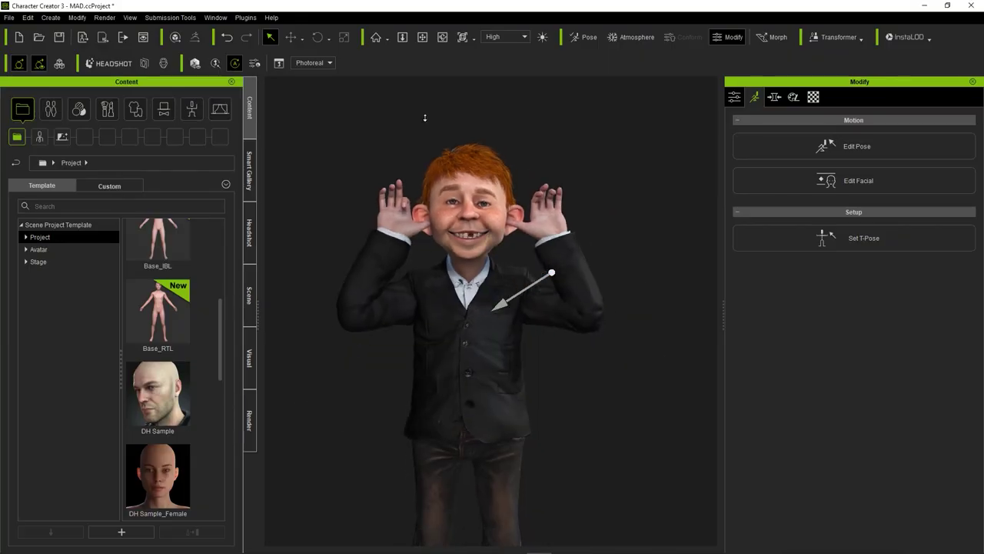
{"action": "scroll", "coordinate": [425, 117], "scroll_direction": "up", "scroll_amount": 8}
{"action": "scroll", "coordinate": [442, 96], "scroll_direction": "down", "scroll_amount": 3}
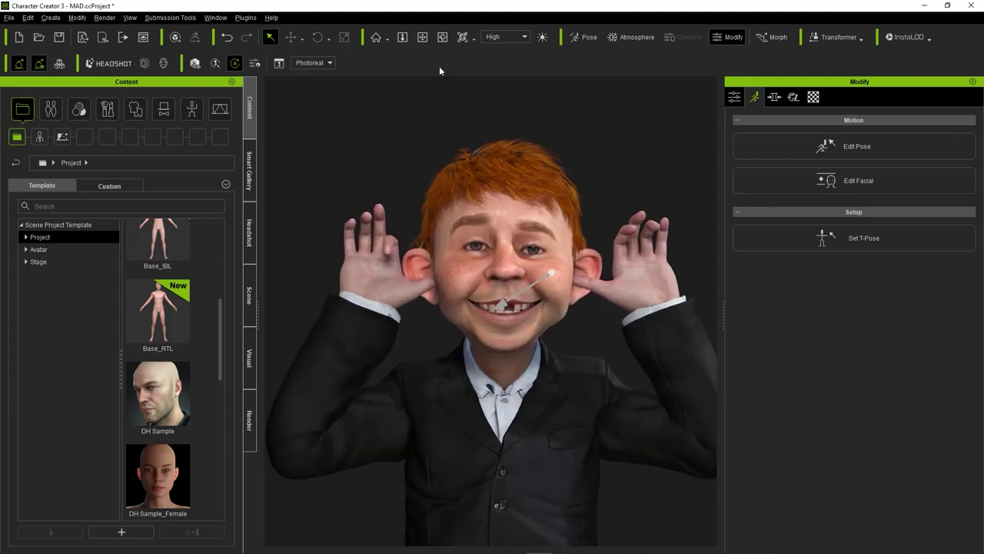
{"action": "middle_click_drag", "start_coordinate": [454, 116], "coordinate": [459, 92]}
{"action": "right_click_drag", "start_coordinate": [459, 92], "coordinate": [446, 144]}
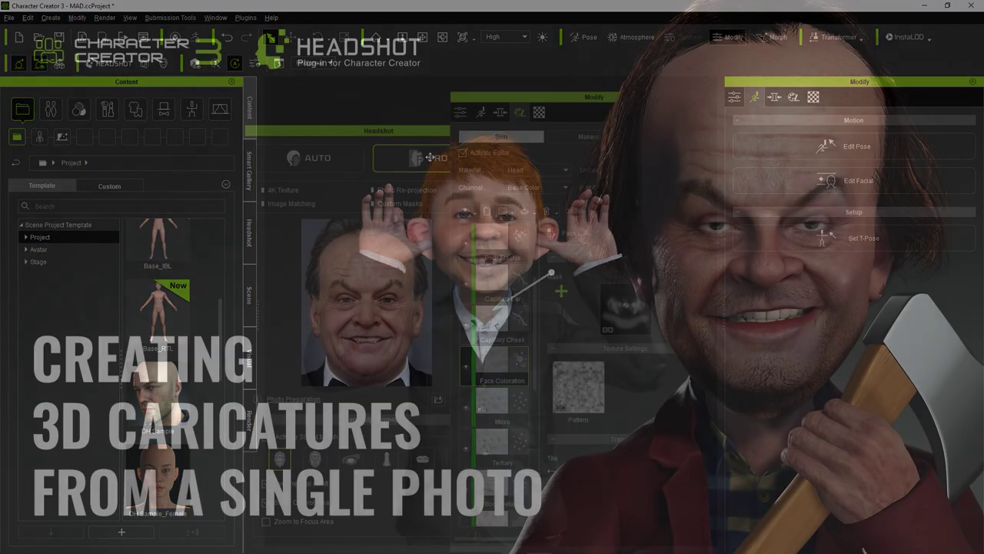